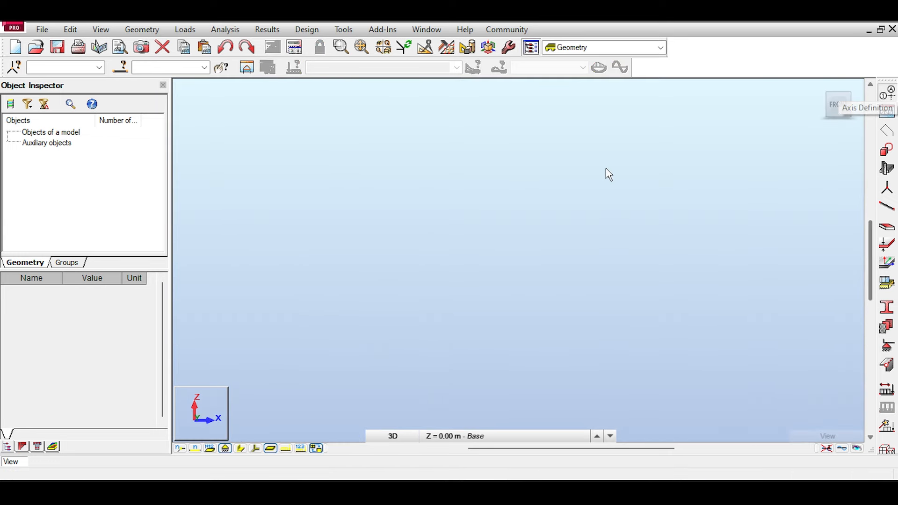
Step: Add structural axes in the X direction at positions 0 and 5 m
{"action": "key", "text": "Return"}
{"action": "type", "text": "5"}
{"action": "key", "text": "Return"}
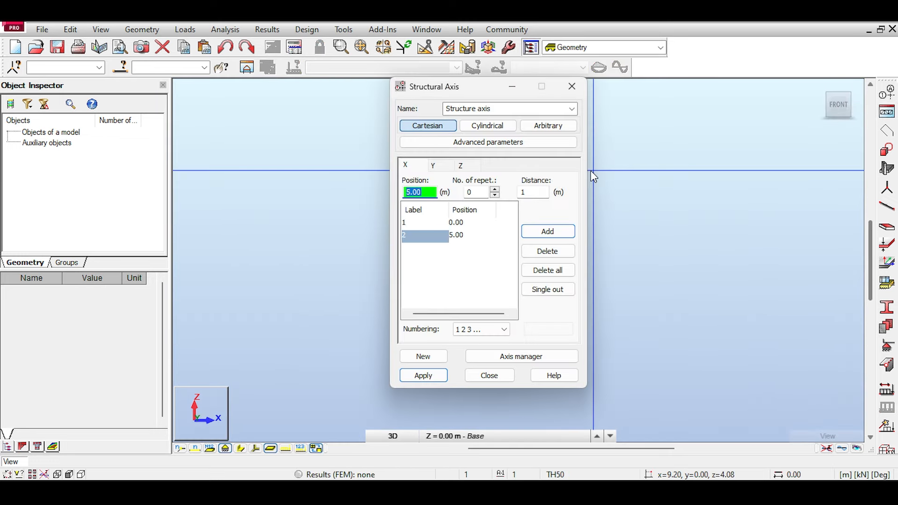
Step: Add Y axes at 0, 5, 10 and 15 m and a Z axis at 0 m, and apply the axis grid
{"action": "left_click", "coordinate": [447, 168]}
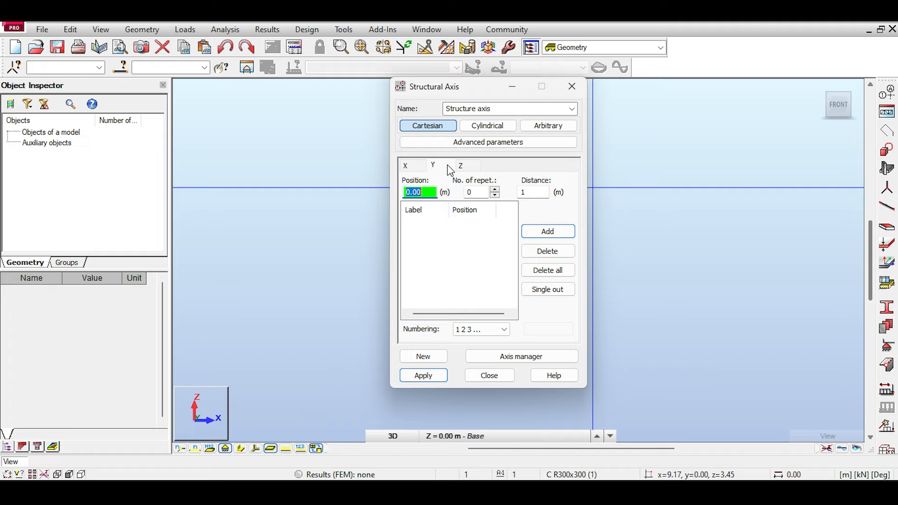
{"action": "key", "text": "Return"}
{"action": "type", "text": "5"}
{"action": "key", "text": "Return"}
{"action": "type", "text": "10"}
{"action": "key", "text": "Return"}
{"action": "type", "text": "15"}
{"action": "key", "text": "Return"}
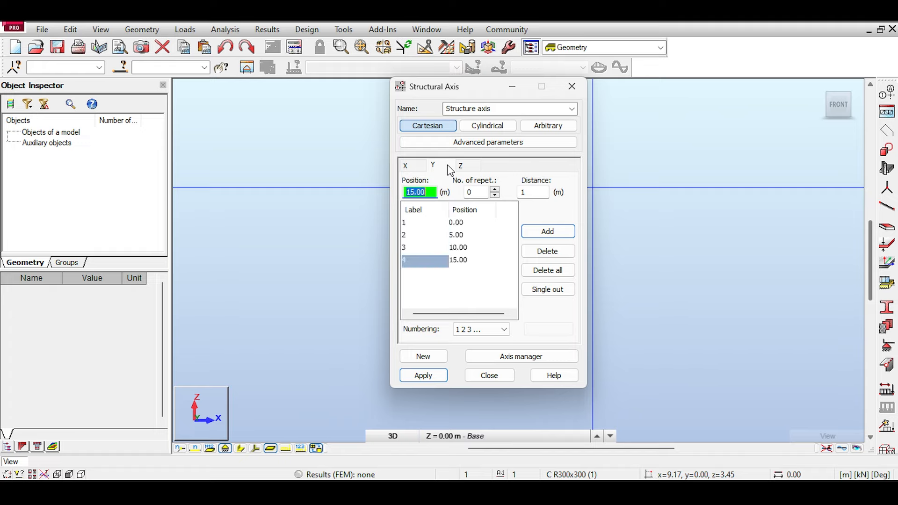
{"action": "left_click", "coordinate": [474, 168]}
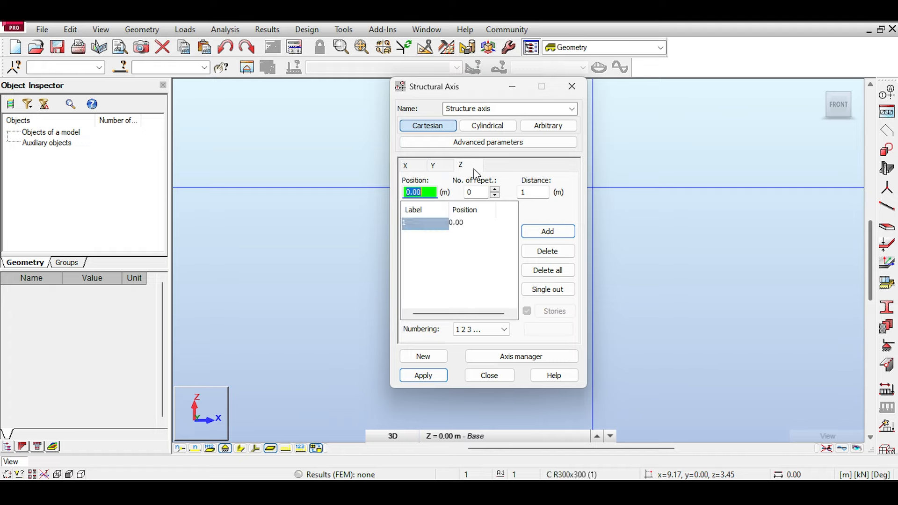
{"action": "left_click", "coordinate": [431, 370]}
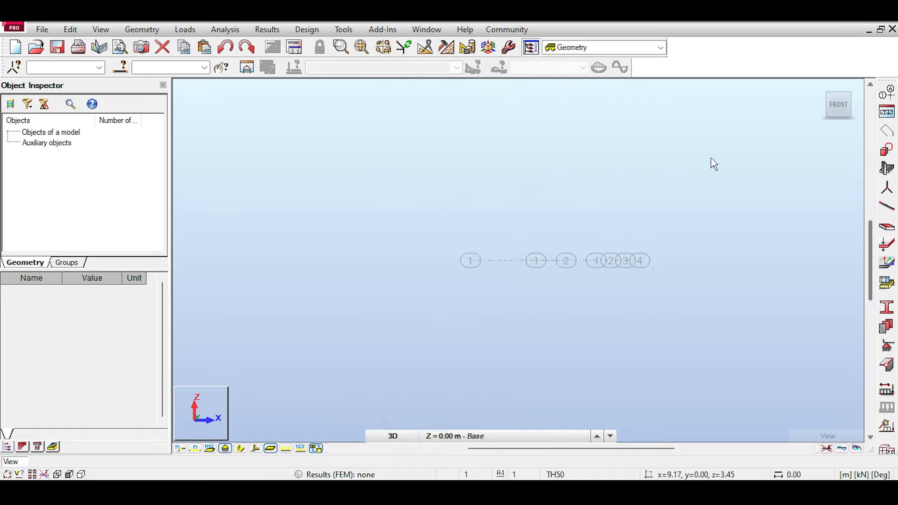
Step: Start defining members on the grid and set the member type to RC Beam
{"action": "middle_click_drag", "start_coordinate": [807, 108], "coordinate": [681, 270], "text": "shift"}
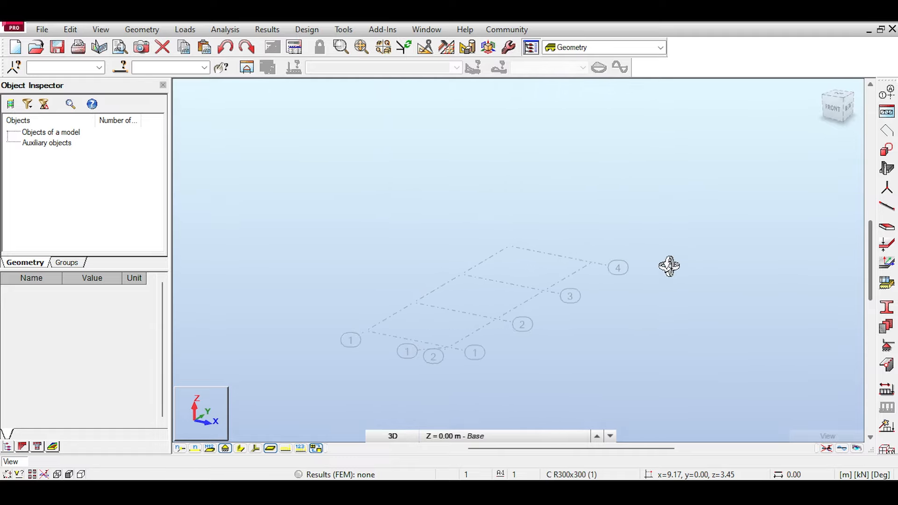
{"action": "left_click", "coordinate": [887, 205]}
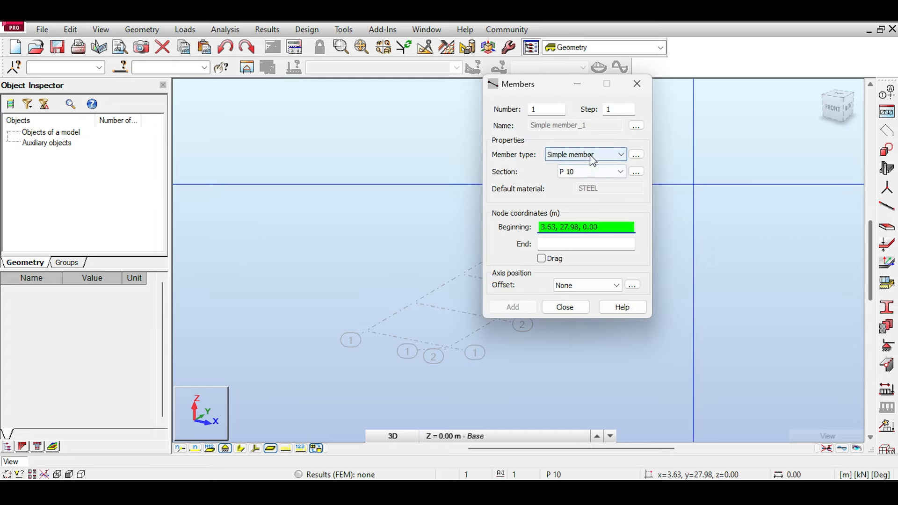
{"action": "left_click", "coordinate": [591, 159]}
{"action": "left_click", "coordinate": [601, 234]}
{"action": "left_click", "coordinate": [591, 172]}
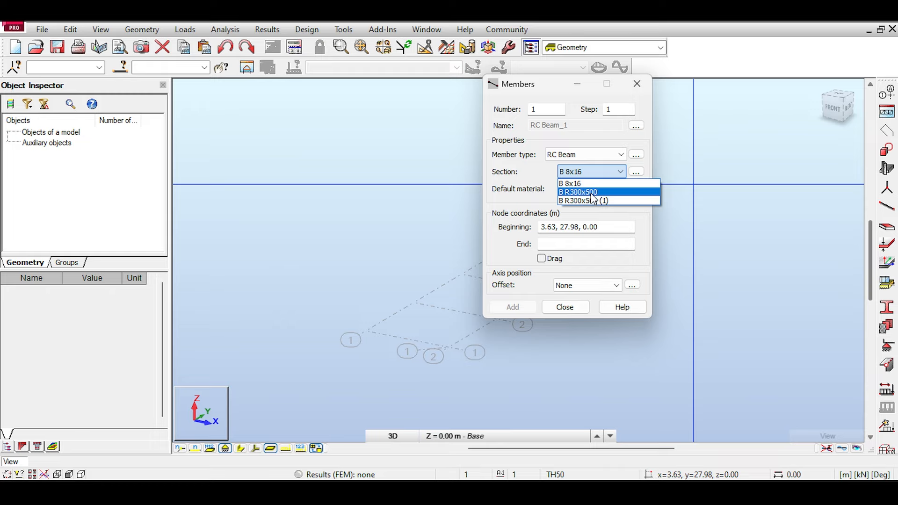
{"action": "left_click", "coordinate": [520, 193]}
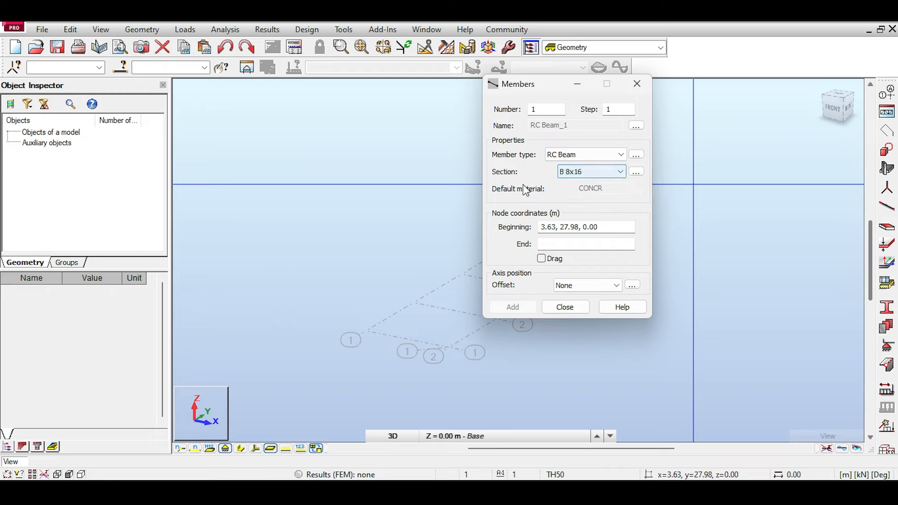
Step: Create a rectangular RC beam section with b = 400 mm and h = 800 mm for the new members
{"action": "left_click", "coordinate": [636, 172]}
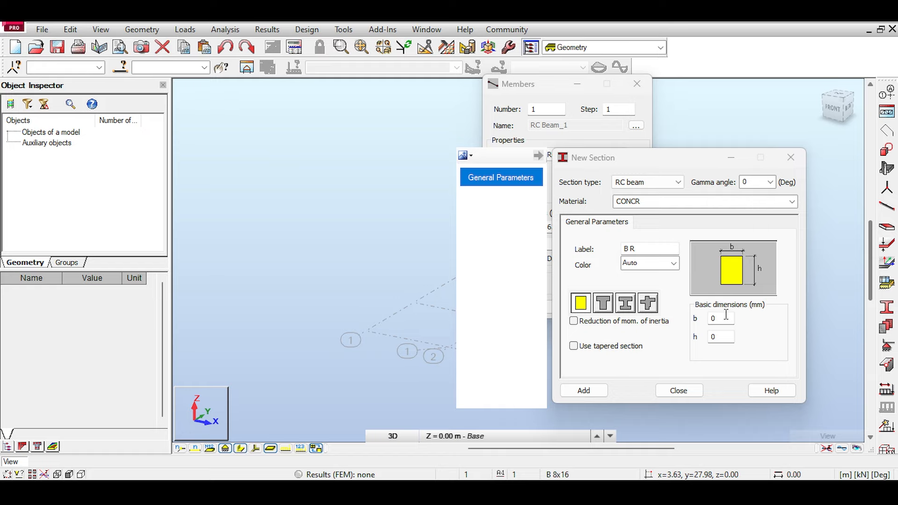
{"action": "left_click", "coordinate": [726, 315]}
{"action": "type", "text": "400"}
{"action": "key", "text": "Tab"}
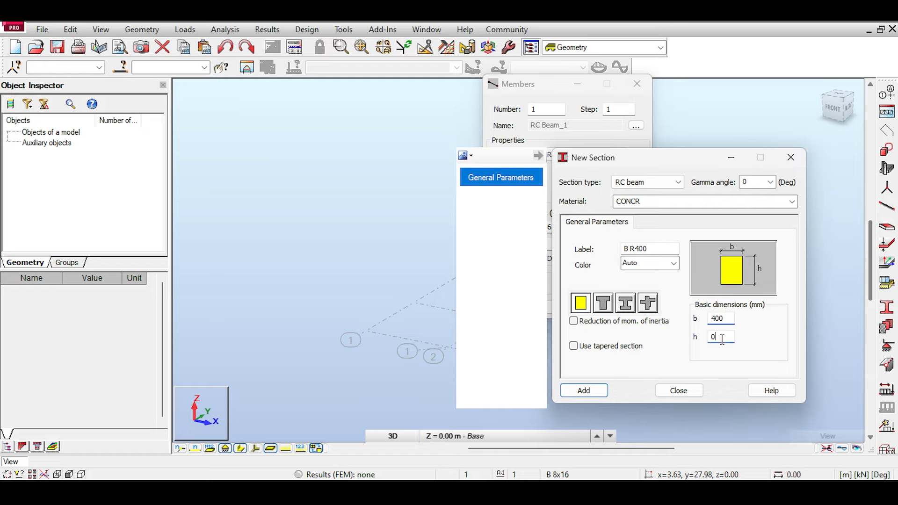
{"action": "type", "text": "800"}
{"action": "left_click", "coordinate": [595, 391]}
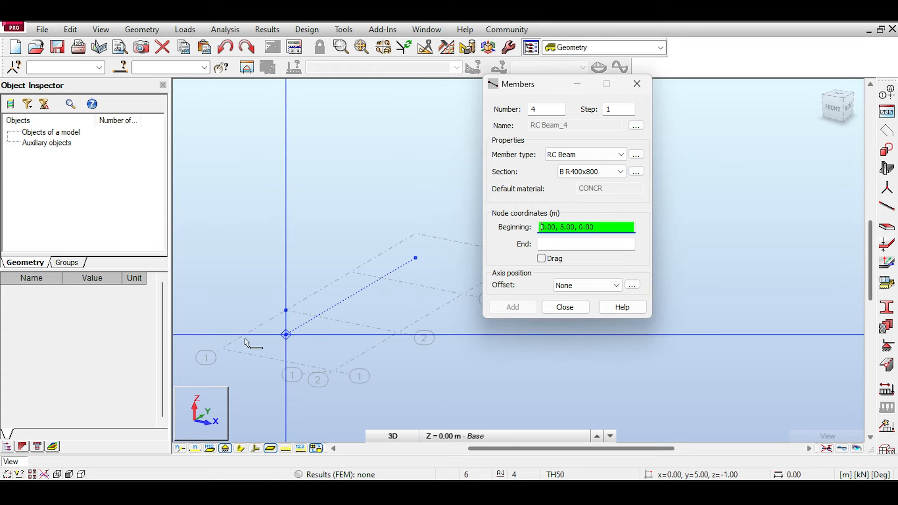
Step: Draw two B R400x800 beams along x = 0, from y = 0 to 10 m and from y = 10 to 15 m
{"action": "left_click", "coordinate": [222, 349]}
{"action": "left_click", "coordinate": [351, 272]}
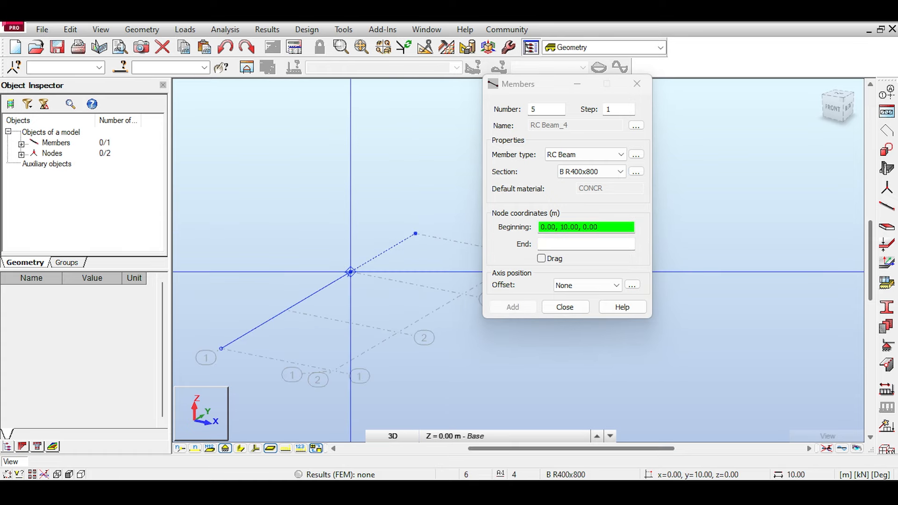
{"action": "left_click", "coordinate": [351, 271]}
{"action": "left_click", "coordinate": [415, 234]}
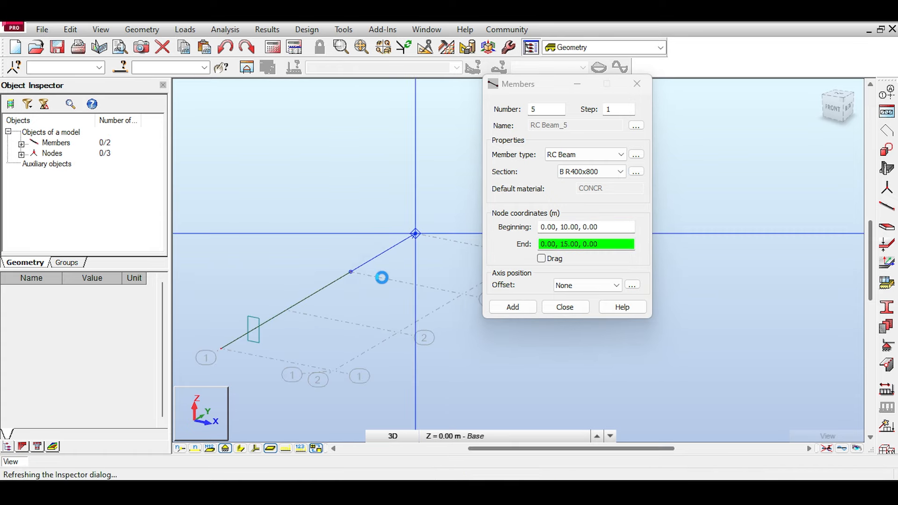
Step: Draw two B R400x800 beams along x = 5 m, from y = 0 to 10 m and from y = 10 to 15 m
{"action": "left_click", "coordinate": [333, 371]}
{"action": "left_click", "coordinate": [463, 294]}
{"action": "middle_click_drag", "start_coordinate": [466, 294], "coordinate": [396, 311]}
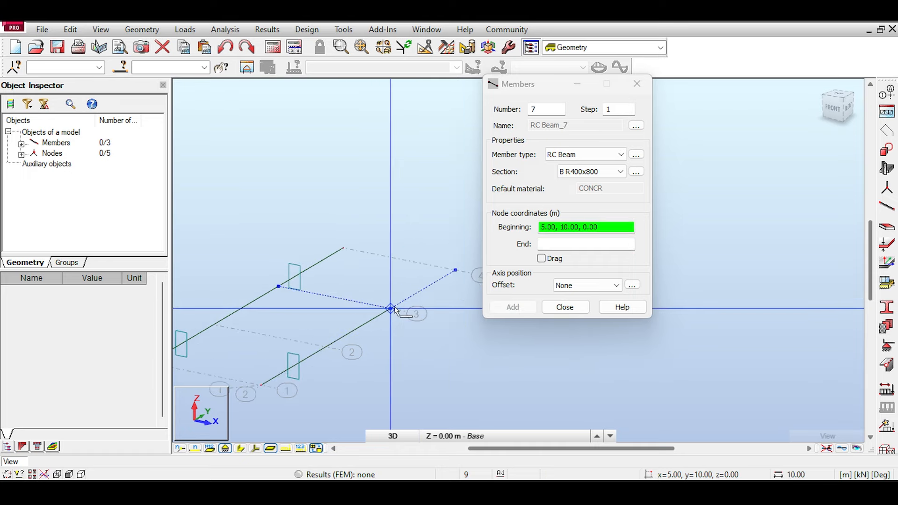
{"action": "left_click", "coordinate": [394, 308]}
{"action": "left_click", "coordinate": [456, 271]}
{"action": "middle_click_drag", "start_coordinate": [391, 277], "coordinate": [399, 262]}
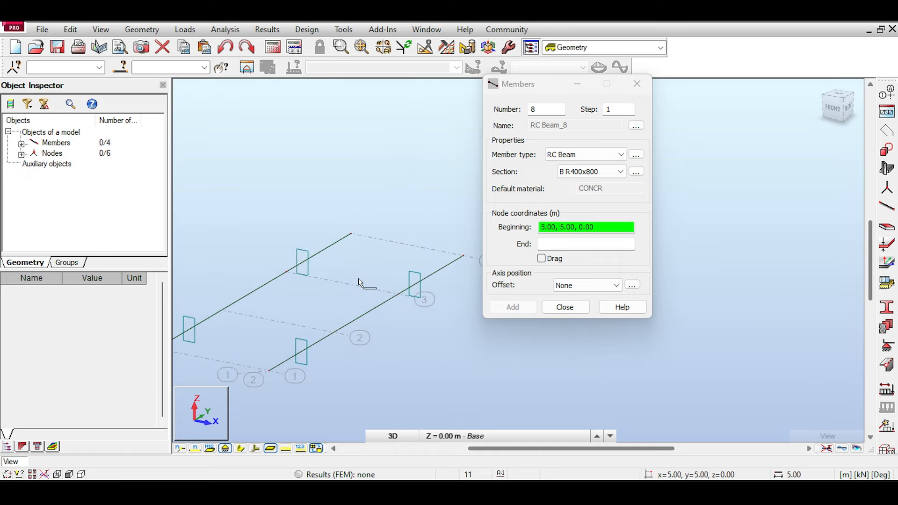
Step: Add an intermediate X axis at 2.5 m to the structural axes and apply it
{"action": "left_click", "coordinate": [886, 96]}
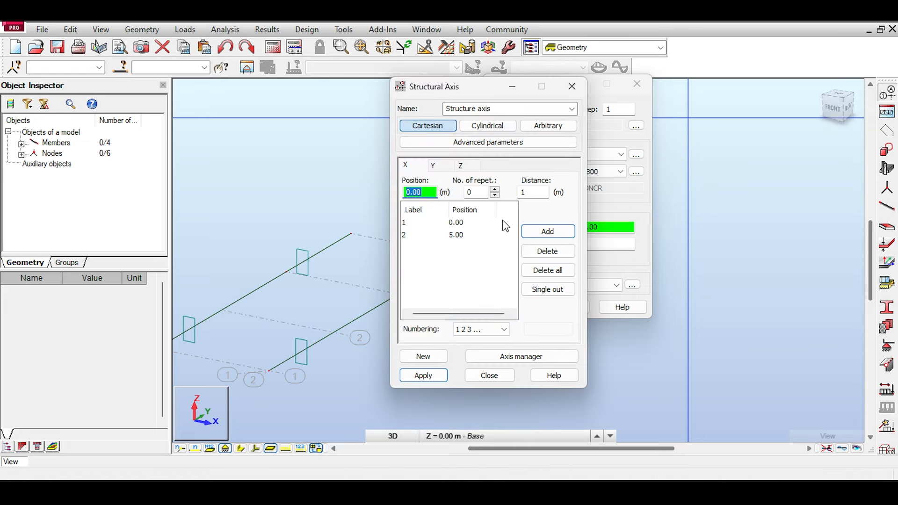
{"action": "type", "text": "2.5"}
{"action": "key", "text": "Return"}
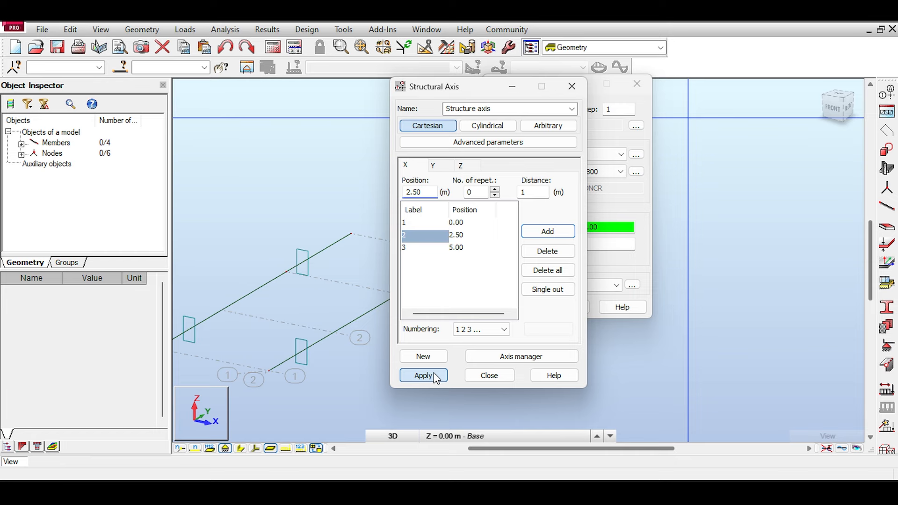
{"action": "left_click", "coordinate": [434, 376]}
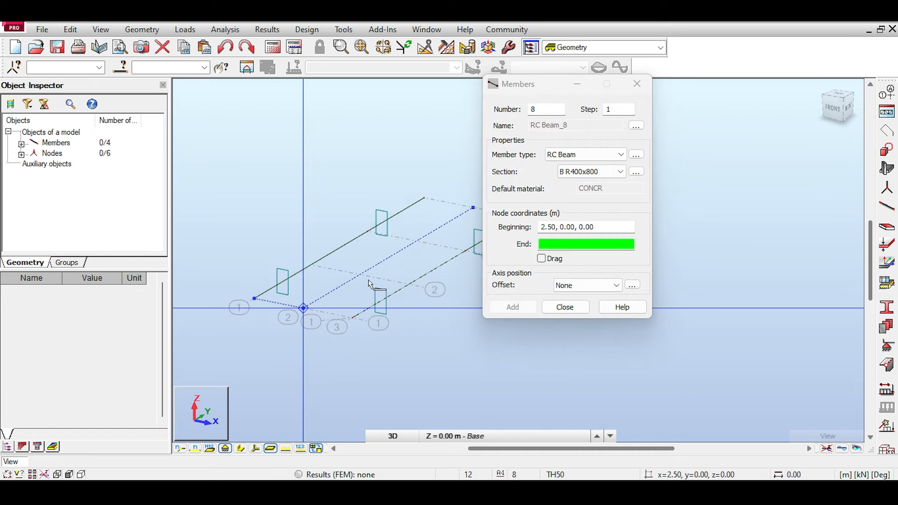
Step: Draw two B R400x800 beams along x = 2.5 m, from y = 0 to 10 m and from y = 10 to 15 m
{"action": "left_click", "coordinate": [417, 241]}
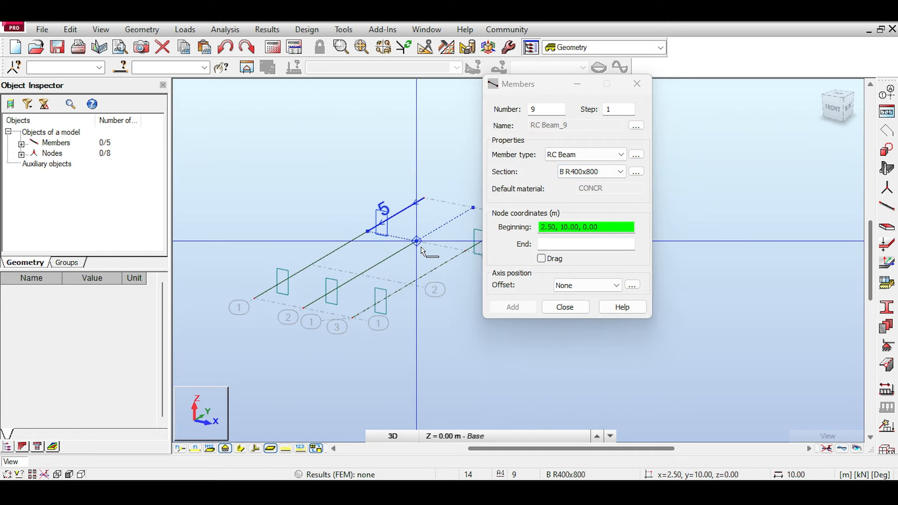
{"action": "left_click", "coordinate": [466, 213]}
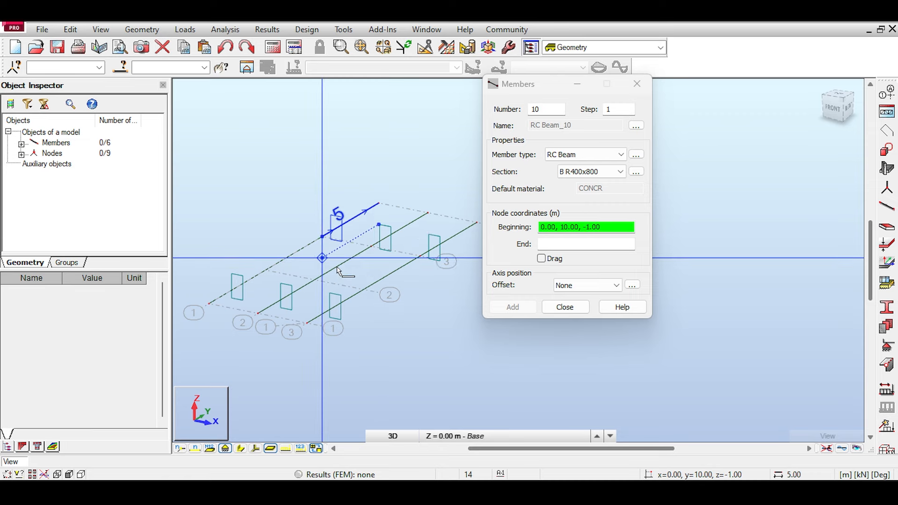
Step: Switch the section to B R300x500 and draw cross beams from x = 0 to 5 m at y = 0, 5, 10 and 15 m
{"action": "left_click", "coordinate": [601, 172]}
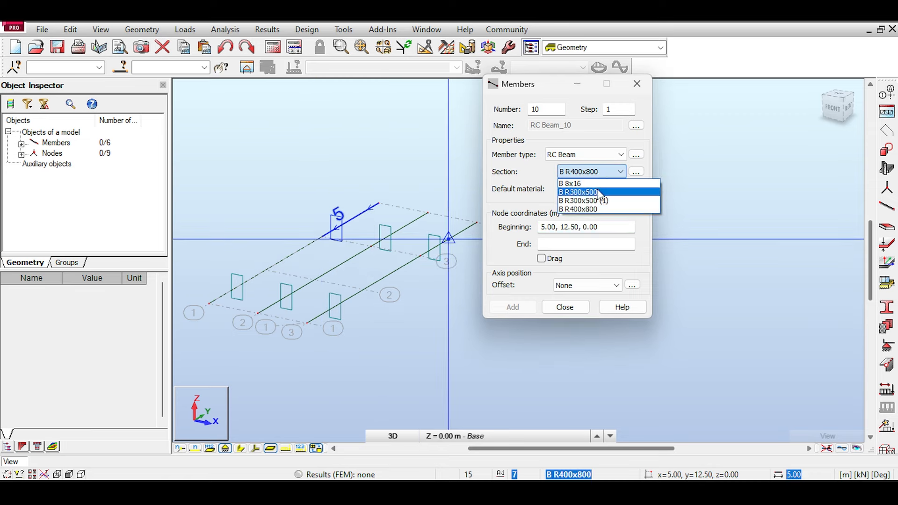
{"action": "left_click", "coordinate": [600, 192]}
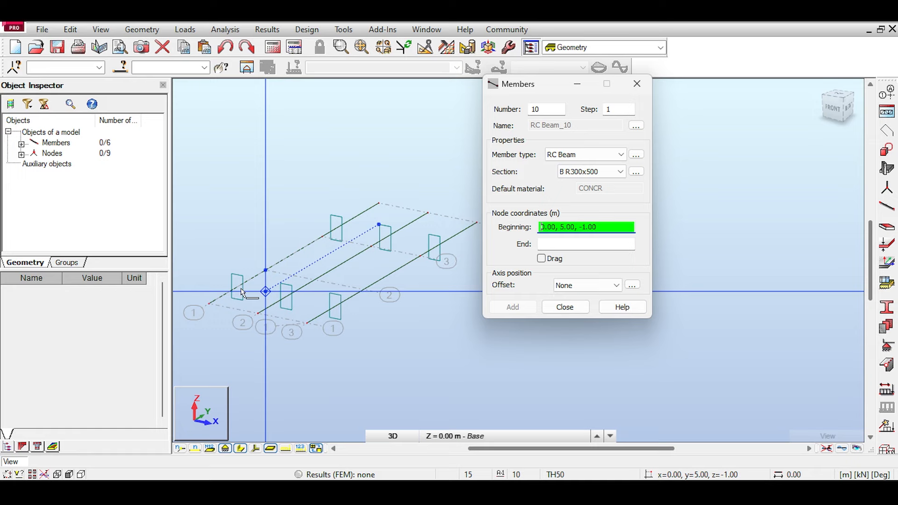
{"action": "left_click", "coordinate": [209, 304]}
{"action": "left_click", "coordinate": [306, 323]}
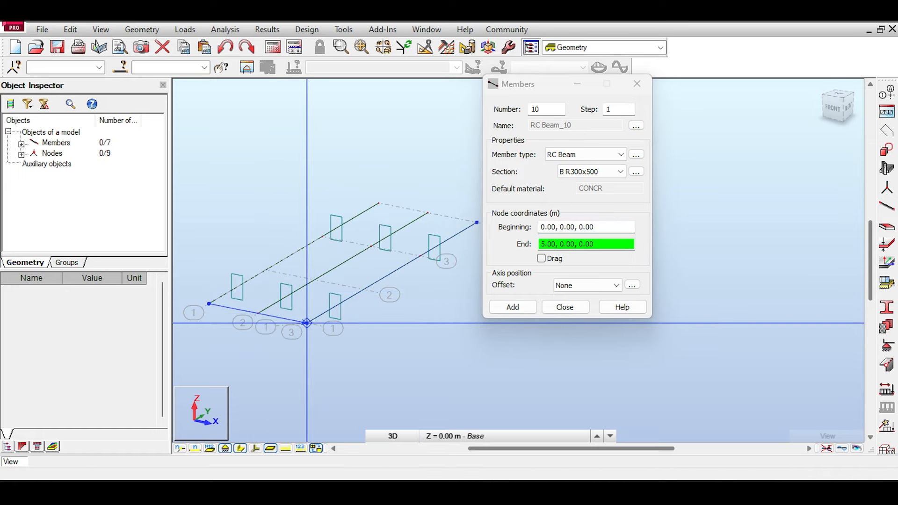
{"action": "left_click", "coordinate": [266, 270]}
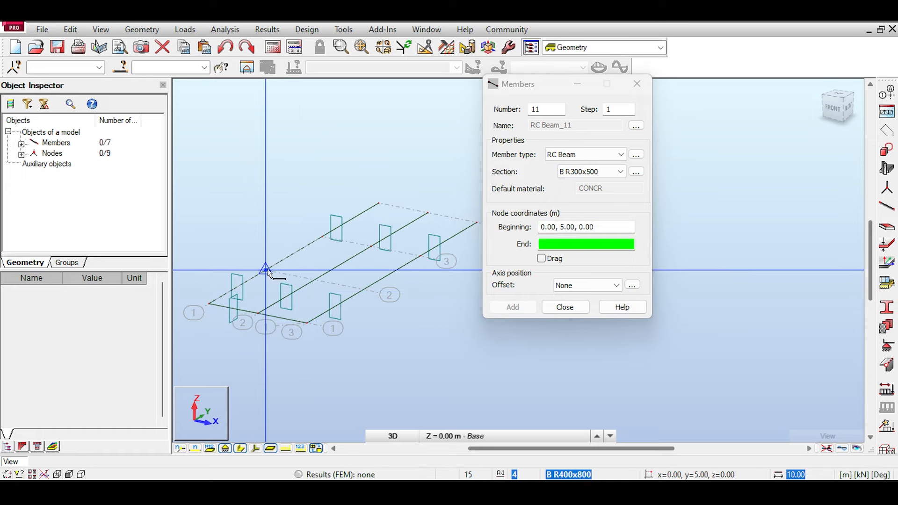
{"action": "left_click", "coordinate": [364, 289]}
{"action": "left_click", "coordinate": [325, 233]}
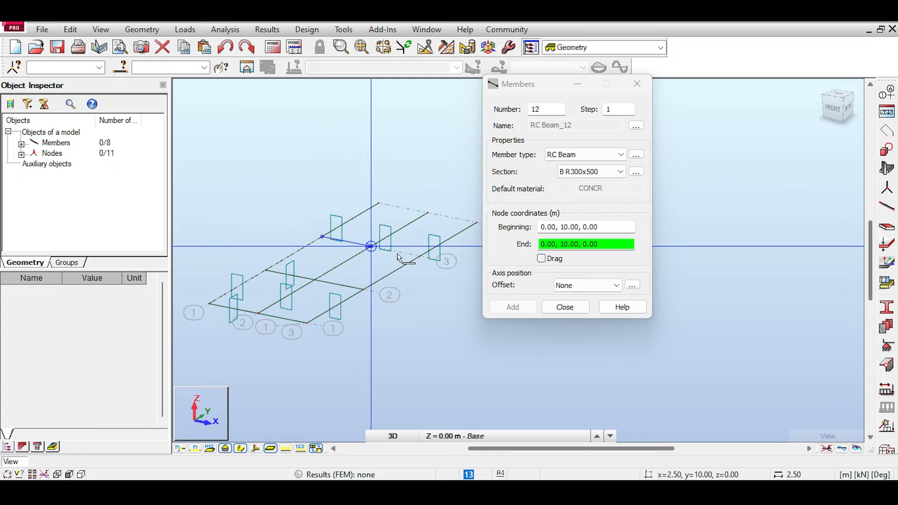
{"action": "left_click", "coordinate": [420, 256]}
{"action": "left_click", "coordinate": [370, 199]}
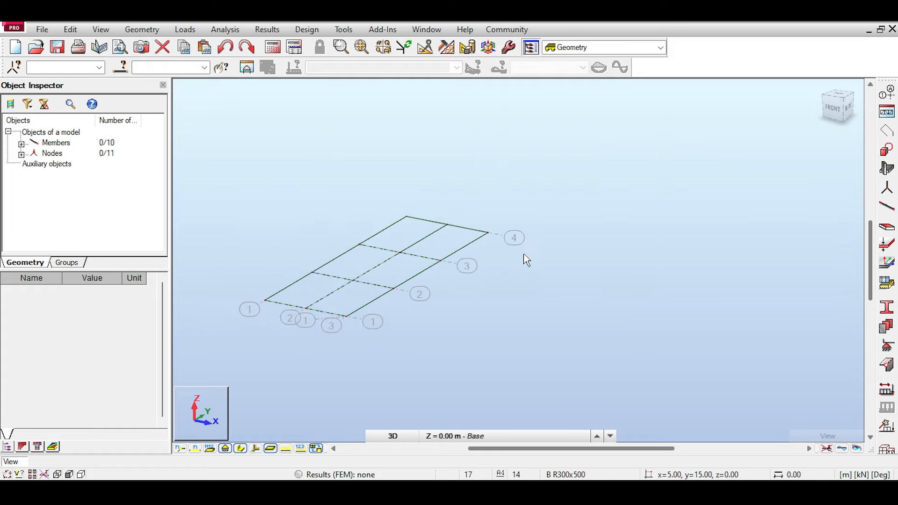
Step: Assign pinned nodal supports to the three nodes of the cross beam at y = 0
{"action": "middle_click_drag", "start_coordinate": [609, 186], "coordinate": [611, 170]}
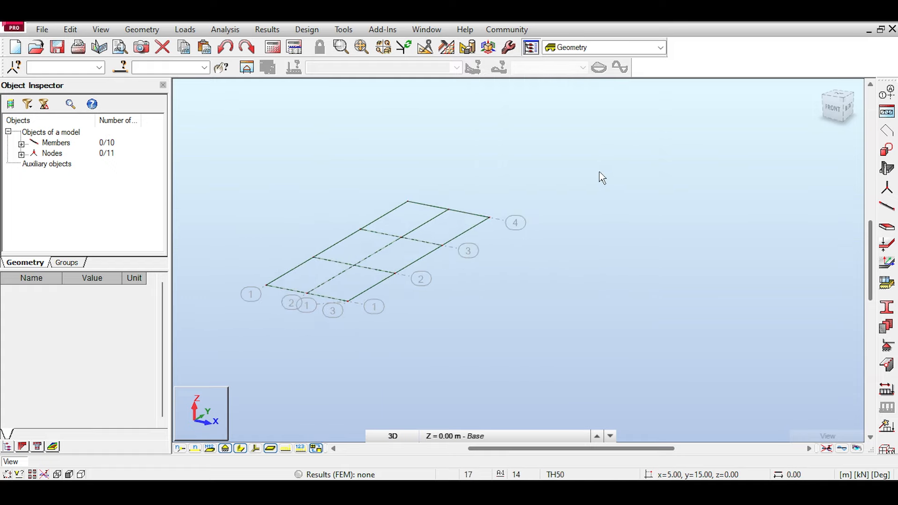
{"action": "scroll", "coordinate": [602, 177], "scroll_direction": "down", "scroll_amount": 1}
{"action": "left_click", "coordinate": [887, 346]}
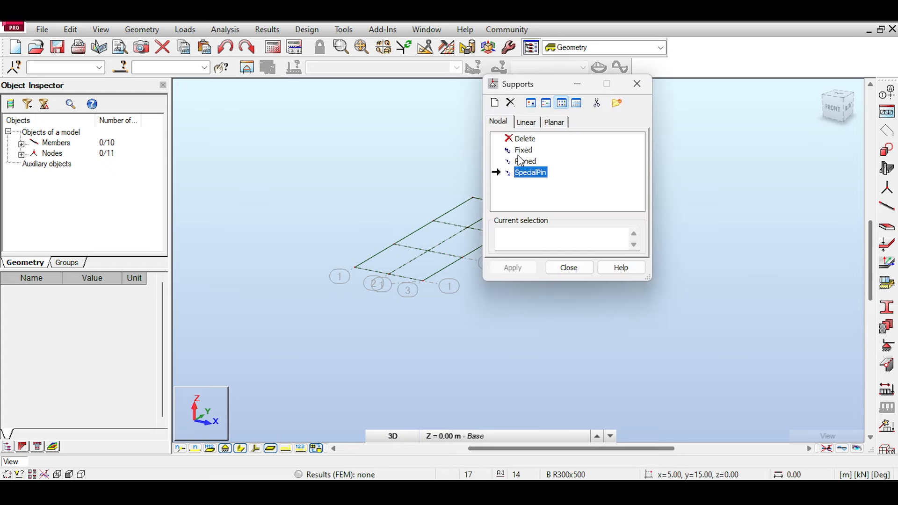
{"action": "left_click", "coordinate": [521, 162]}
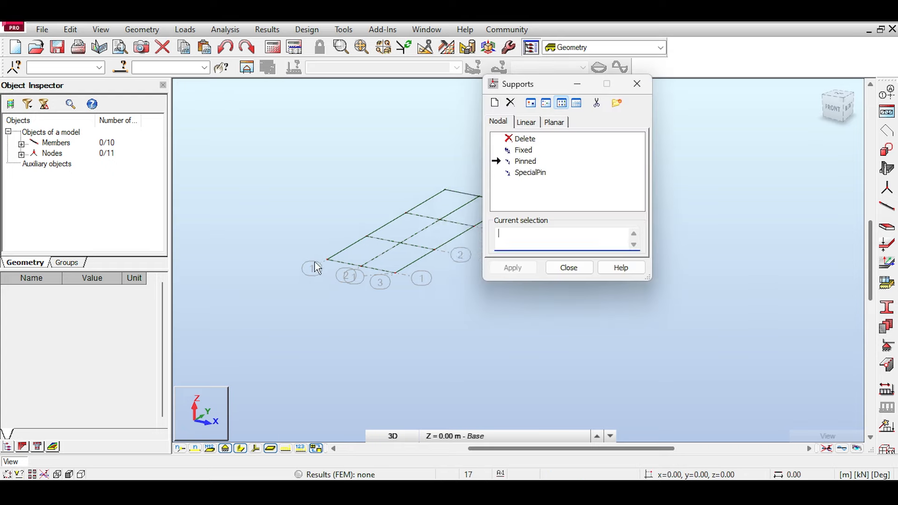
{"action": "left_click_drag", "start_coordinate": [362, 282], "coordinate": [406, 295]}
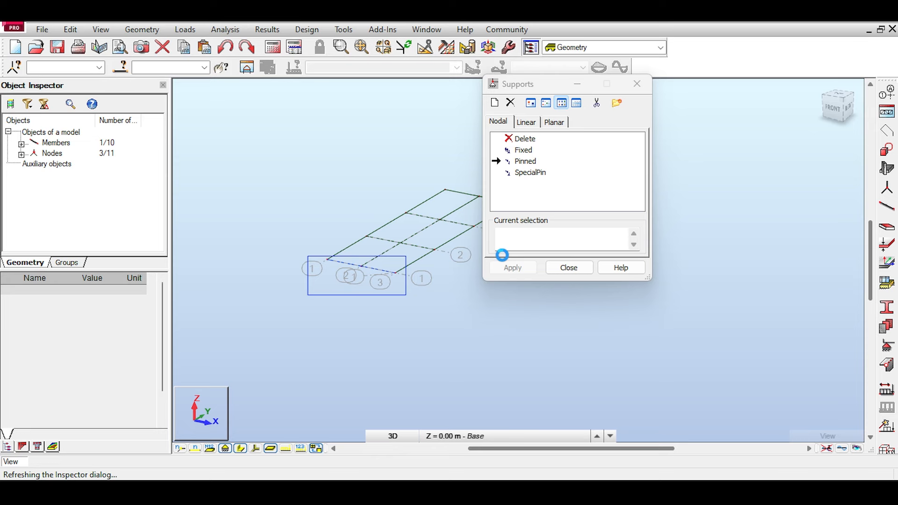
Step: Assign pinned nodal supports to the three nodes of the cross beam at y = 10 m, and clear the selection
{"action": "middle_click_drag", "start_coordinate": [345, 153], "coordinate": [270, 150]}
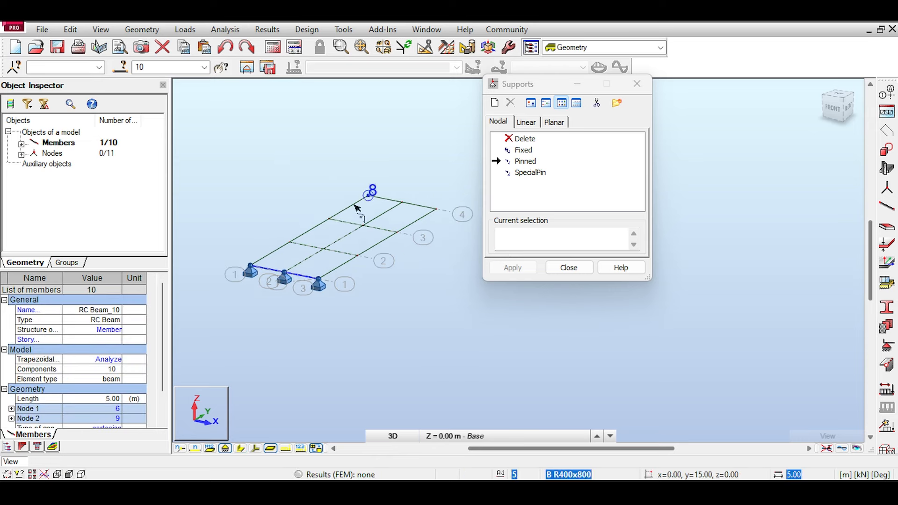
{"action": "left_click_drag", "start_coordinate": [408, 240], "coordinate": [318, 214]}
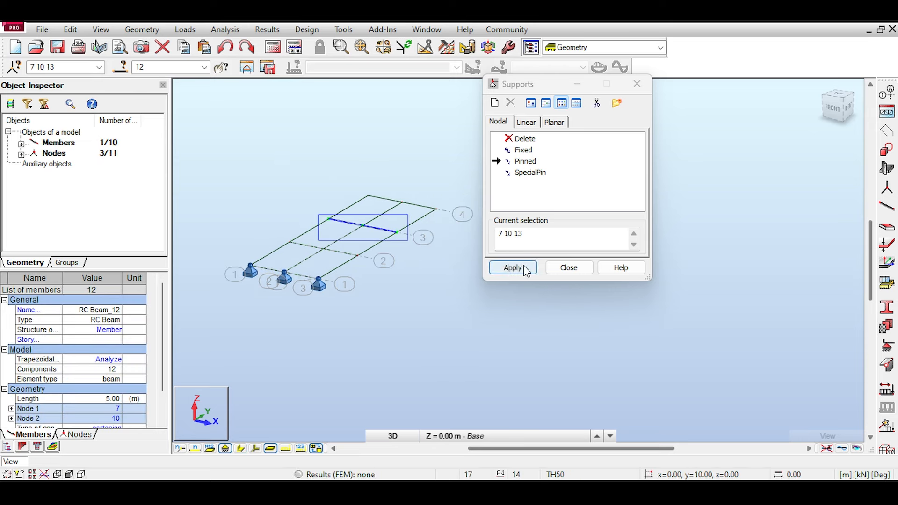
{"action": "left_click", "coordinate": [505, 267]}
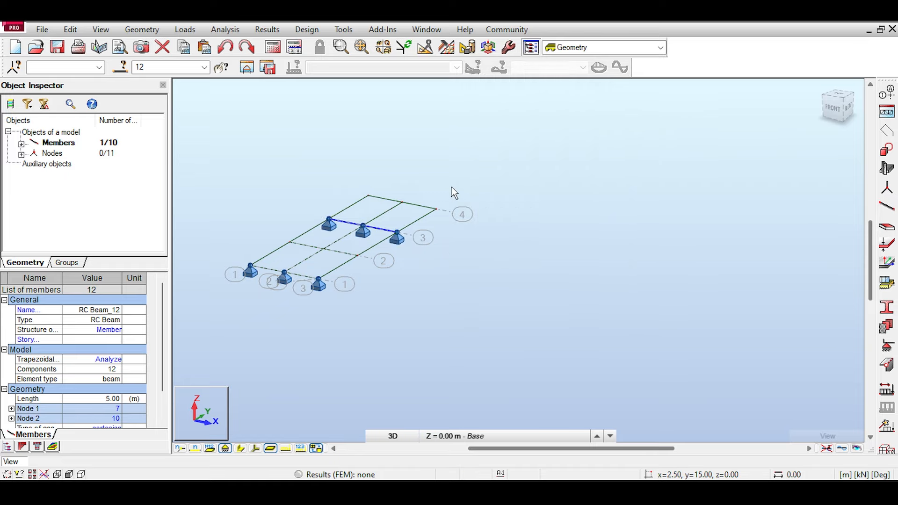
{"action": "left_click", "coordinate": [766, 236]}
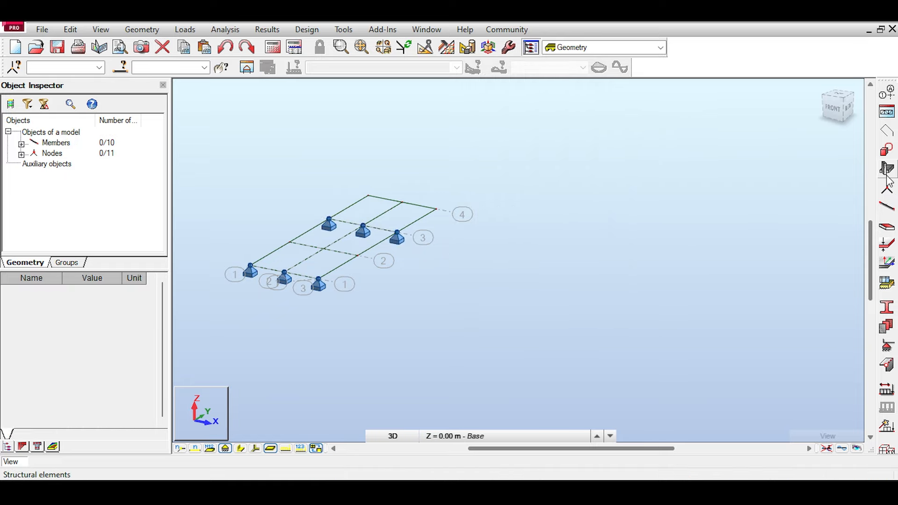
Step: Start a floor definition and define a homogeneous concrete thickness labelled th250 with a constant value of 250 mm
{"action": "left_click", "coordinate": [887, 168]}
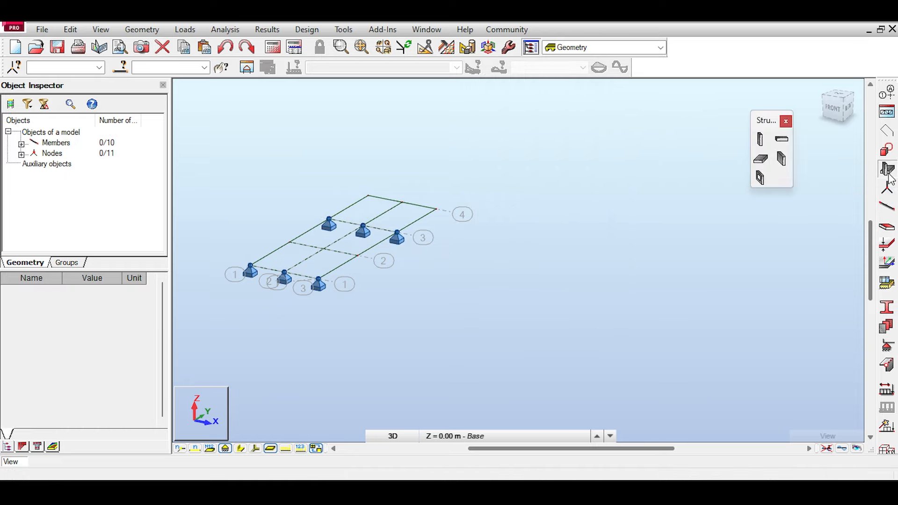
{"action": "left_click", "coordinate": [760, 160]}
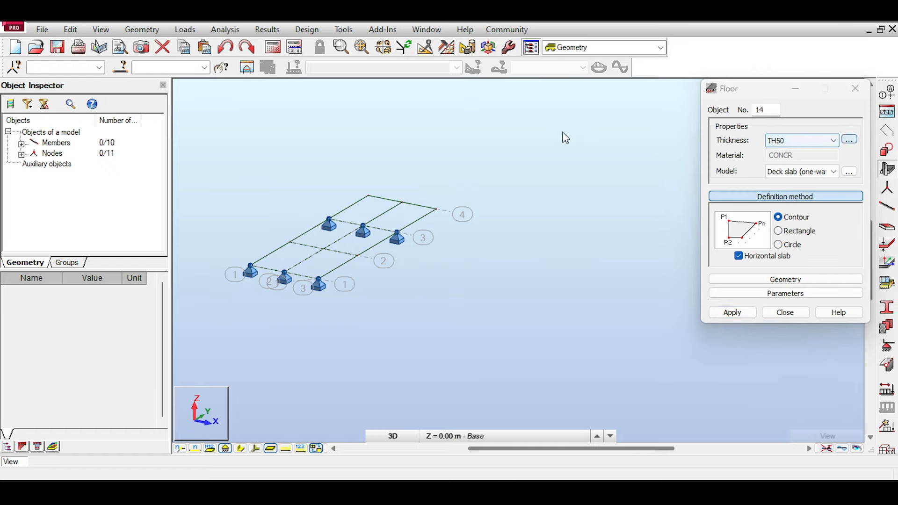
{"action": "left_click", "coordinate": [849, 140]}
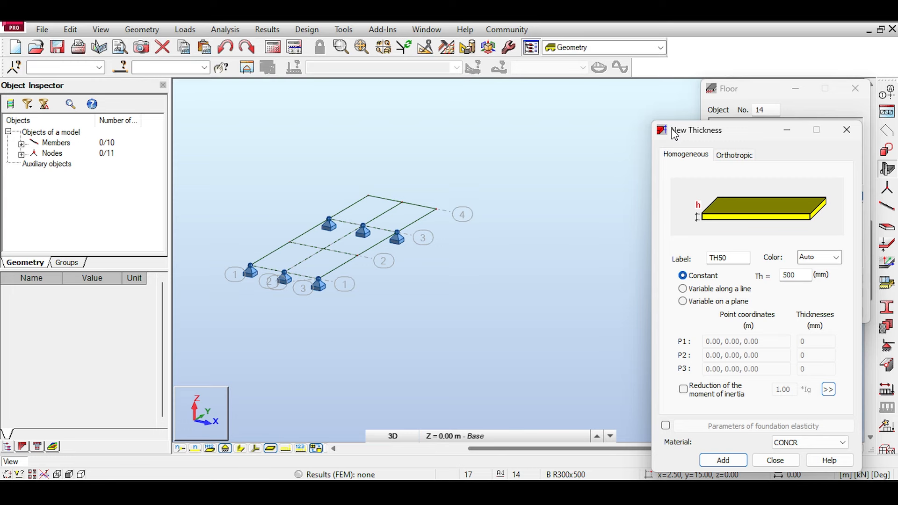
{"action": "left_click_drag", "start_coordinate": [674, 134], "coordinate": [607, 124]}
{"action": "double_click", "coordinate": [664, 248]}
{"action": "type", "text": "h"}
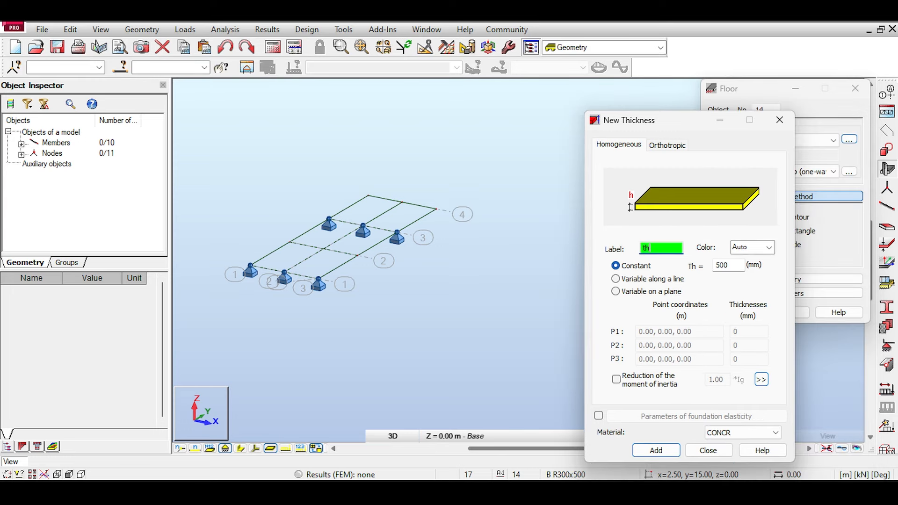
{"action": "type", "text": "200"}
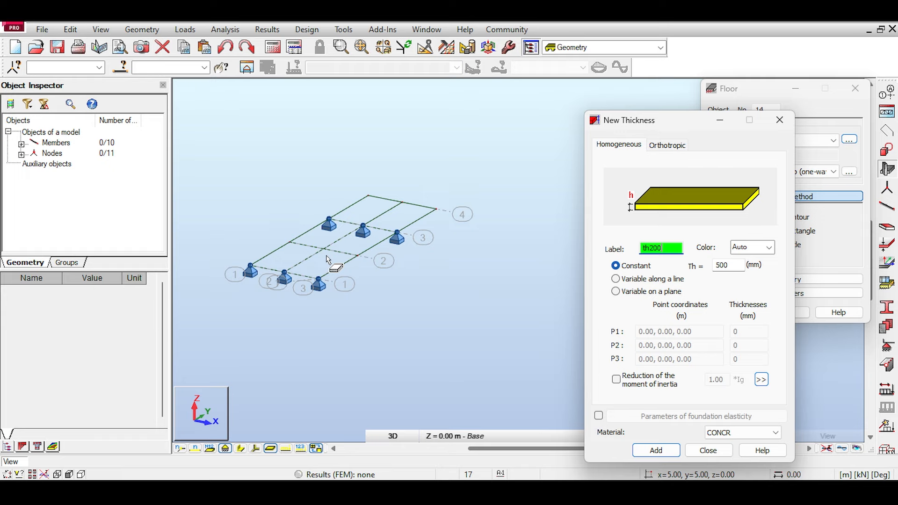
{"action": "scroll", "coordinate": [327, 257], "scroll_direction": "up", "scroll_amount": 2}
{"action": "left_click_drag", "start_coordinate": [653, 248], "coordinate": [658, 248]}
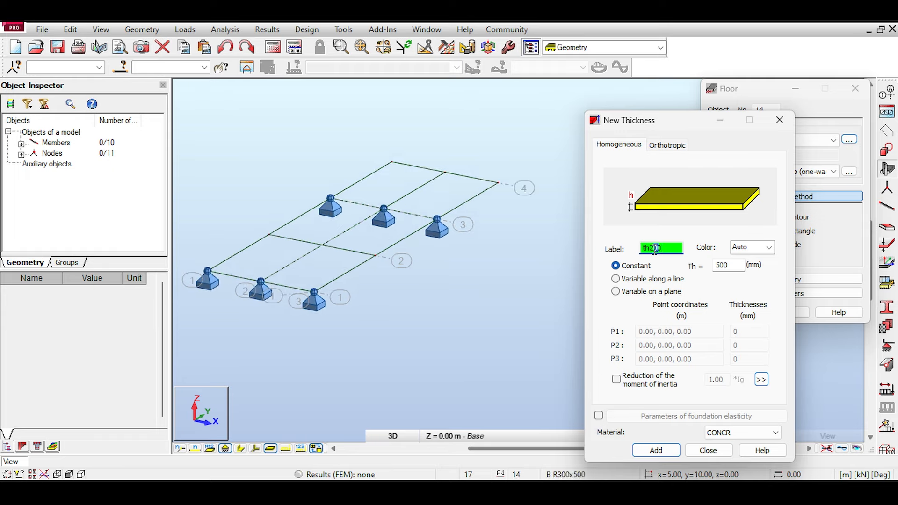
{"action": "type", "text": "50"}
{"action": "double_click", "coordinate": [730, 266]}
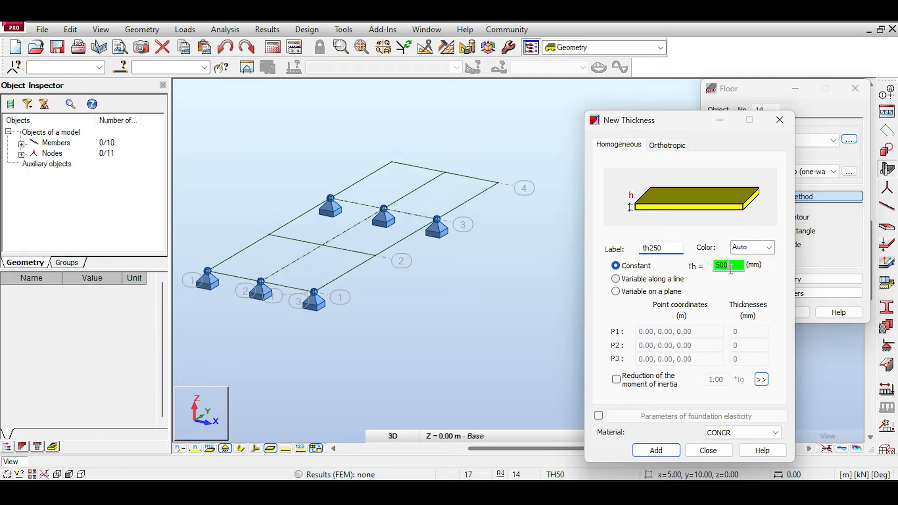
{"action": "type", "text": "250"}
{"action": "left_click", "coordinate": [707, 450]}
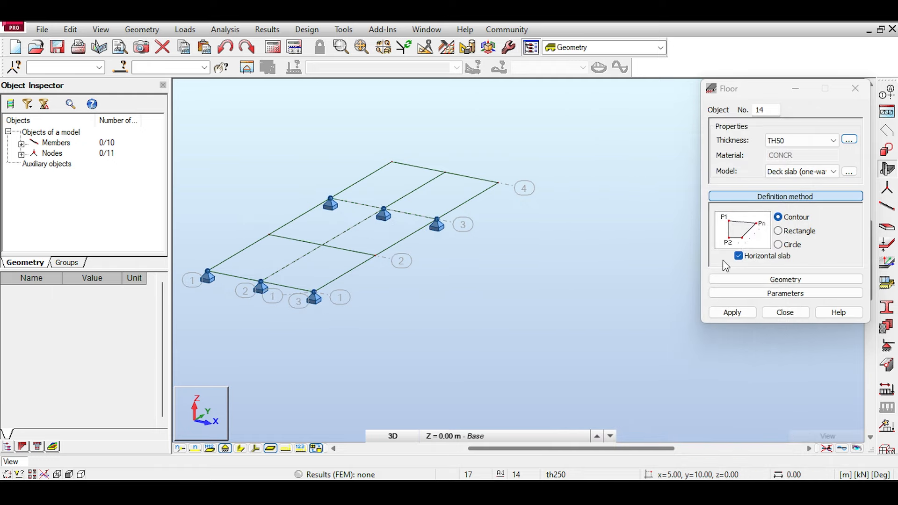
Step: Draw a rectangular horizontal floor with thickness TH50 over the whole beam grid, from x = 0 to 5 m and y = 0 to 15 m
{"action": "left_click", "coordinate": [778, 232]}
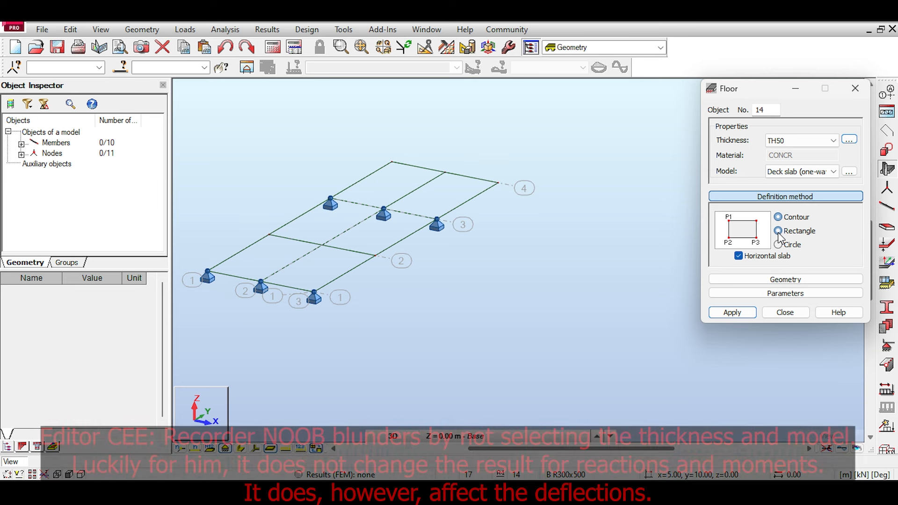
{"action": "left_click", "coordinate": [219, 274]}
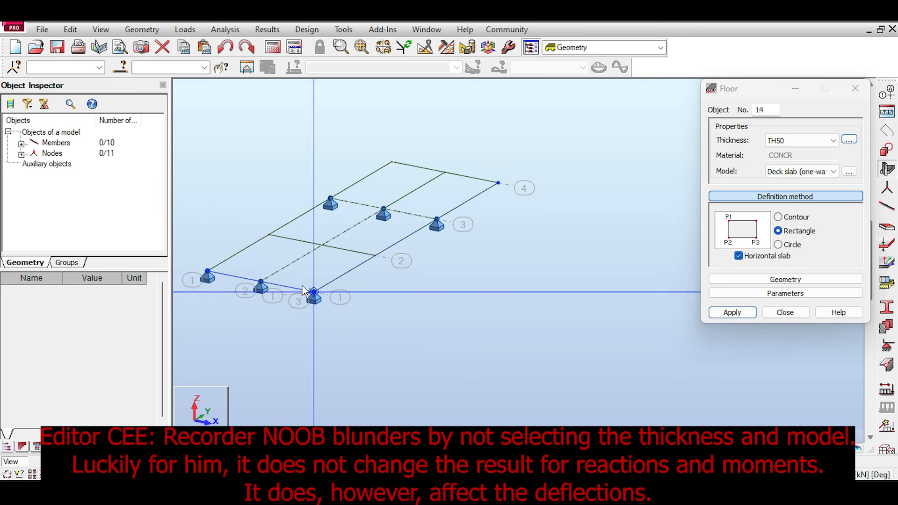
{"action": "left_click", "coordinate": [302, 287]}
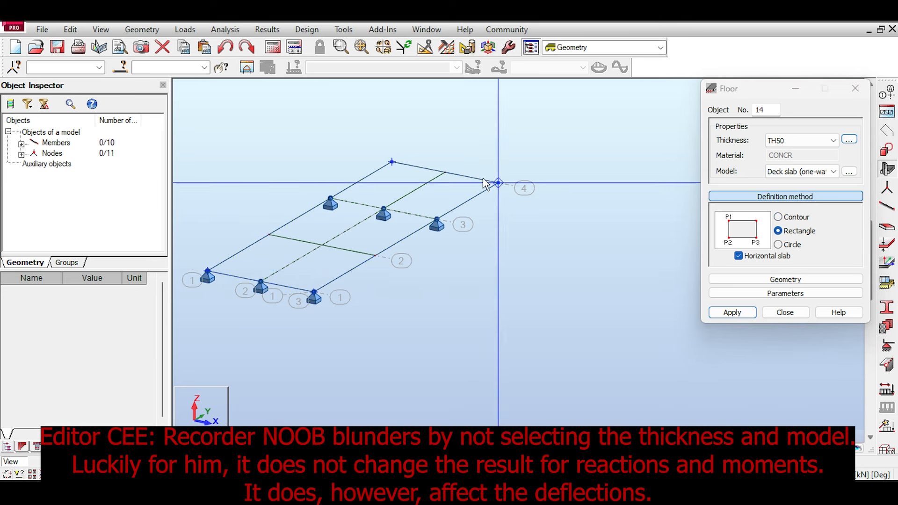
{"action": "left_click", "coordinate": [484, 180]}
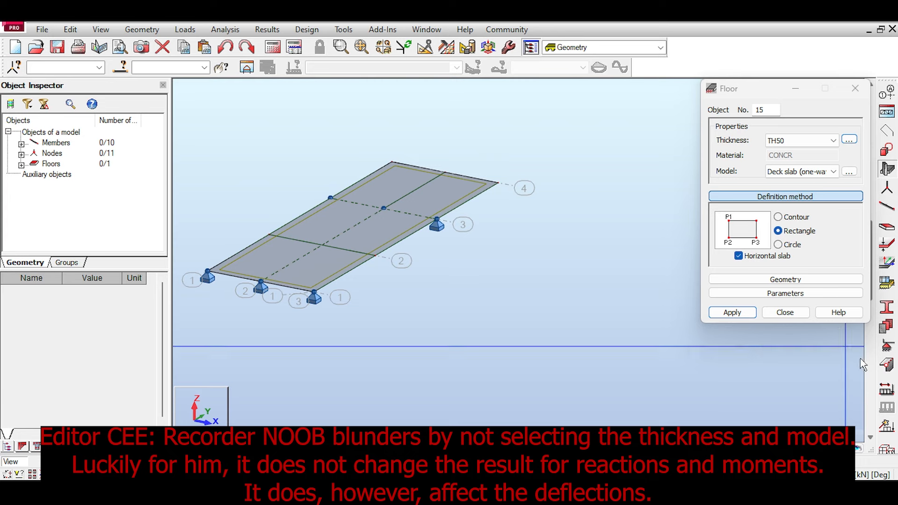
{"action": "left_click", "coordinate": [786, 312]}
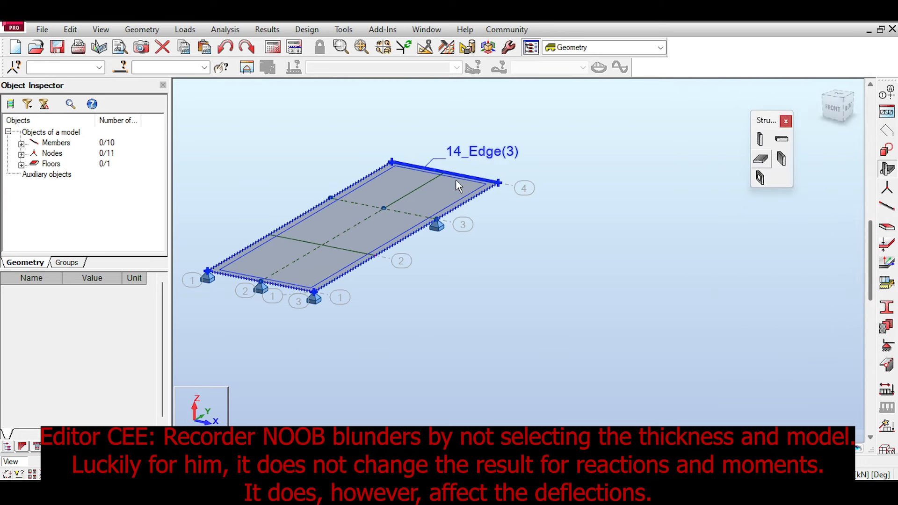
{"action": "left_click", "coordinate": [455, 179]}
{"action": "left_click", "coordinate": [517, 160]}
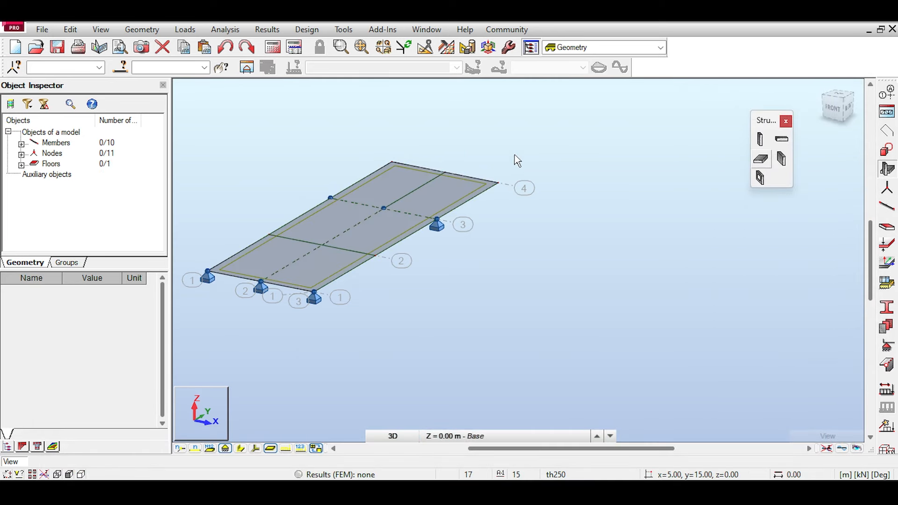
Step: Open the Load Pattern definition from the special loads
{"action": "middle_click_drag", "start_coordinate": [516, 161], "coordinate": [591, 178]}
{"action": "scroll", "coordinate": [527, 239], "scroll_direction": "up", "scroll_amount": 1}
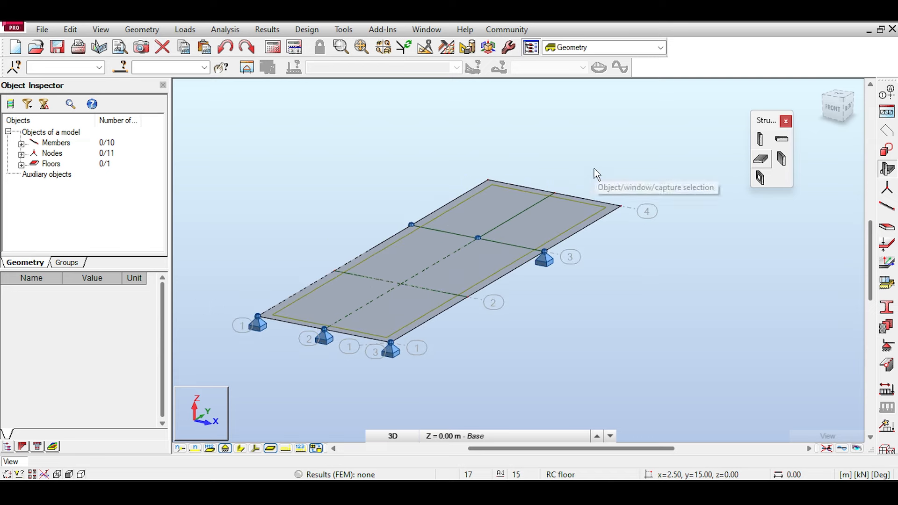
{"action": "scroll", "coordinate": [622, 159], "scroll_direction": "down", "scroll_amount": 1}
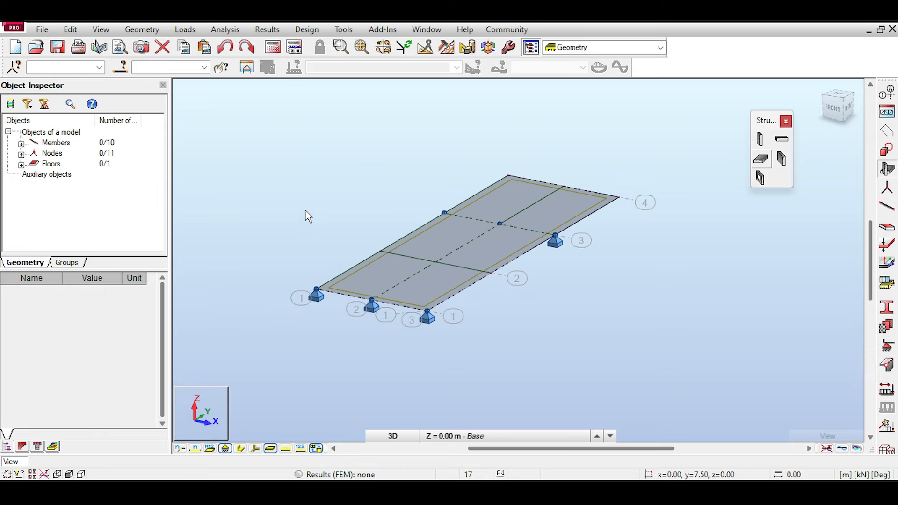
{"action": "left_click", "coordinate": [188, 36]}
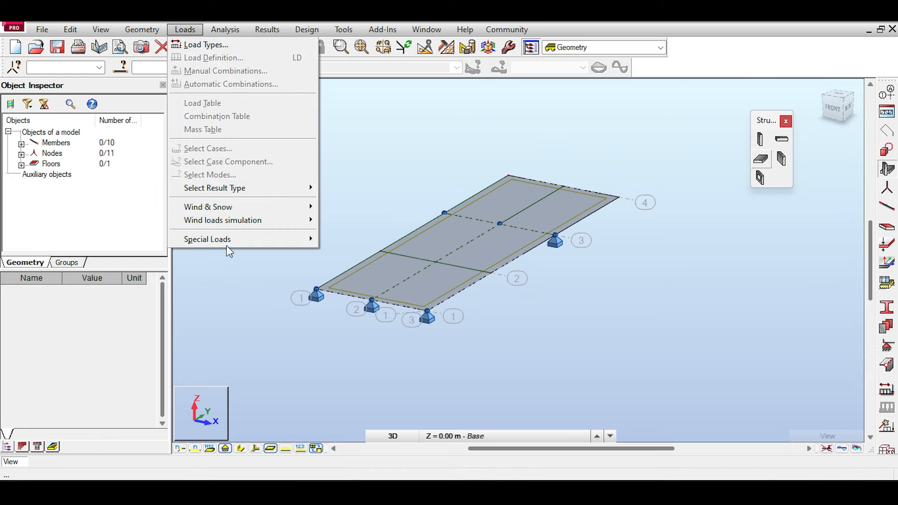
{"action": "mouse_move", "coordinate": [226, 239]}
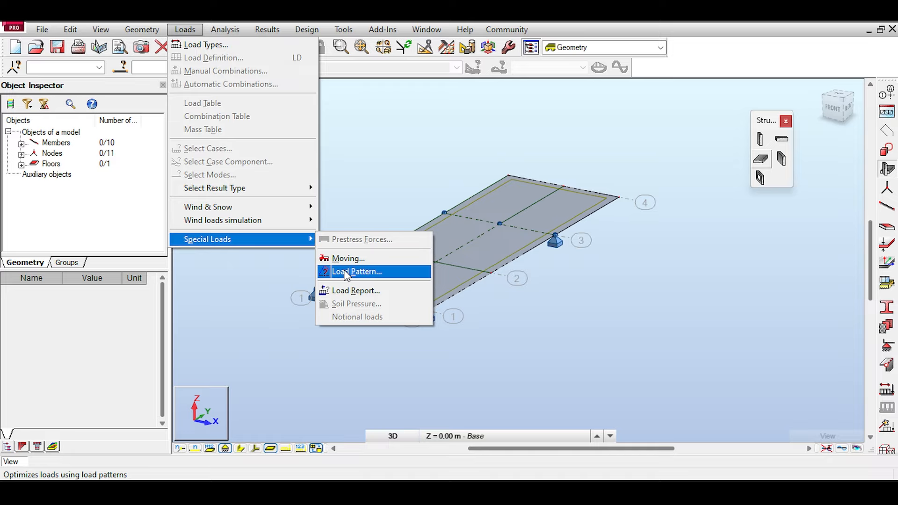
{"action": "left_click", "coordinate": [347, 273]}
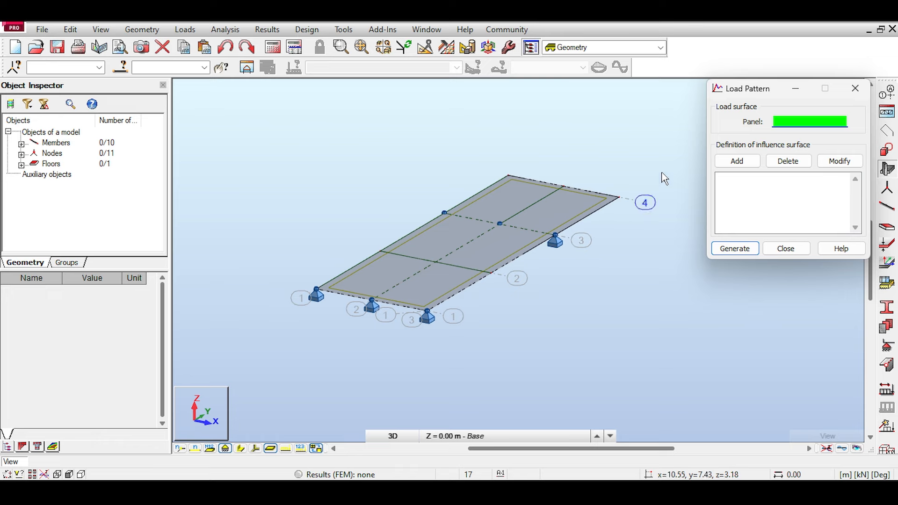
{"action": "scroll", "coordinate": [655, 179], "scroll_direction": "up", "scroll_amount": 1}
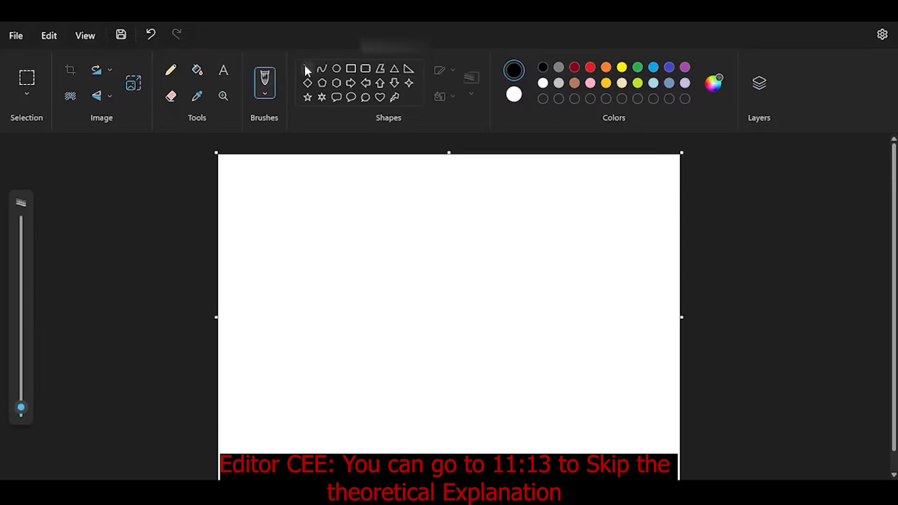
Step: Switch to Paint and draw a simply supported beam in black: a horizontal line with a triangle under its left end and a circle under its right
{"action": "left_click", "coordinate": [308, 69]}
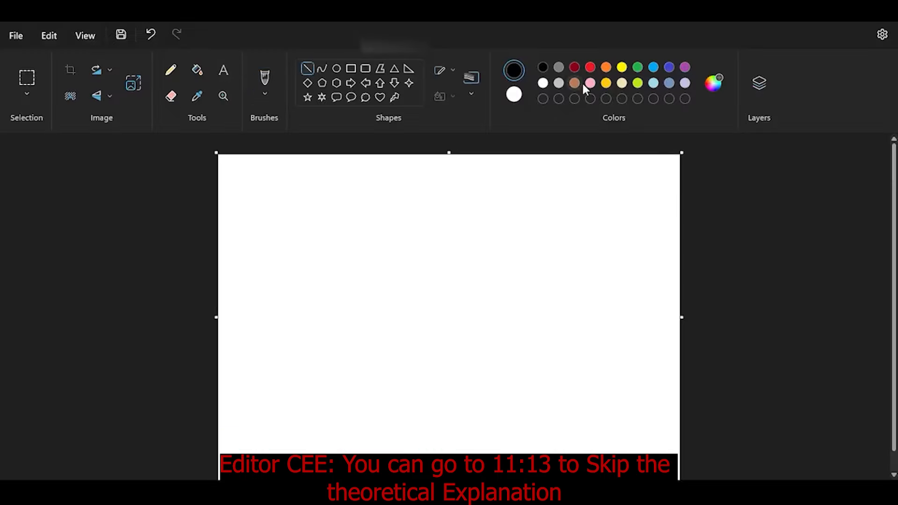
{"action": "left_click", "coordinate": [590, 66]}
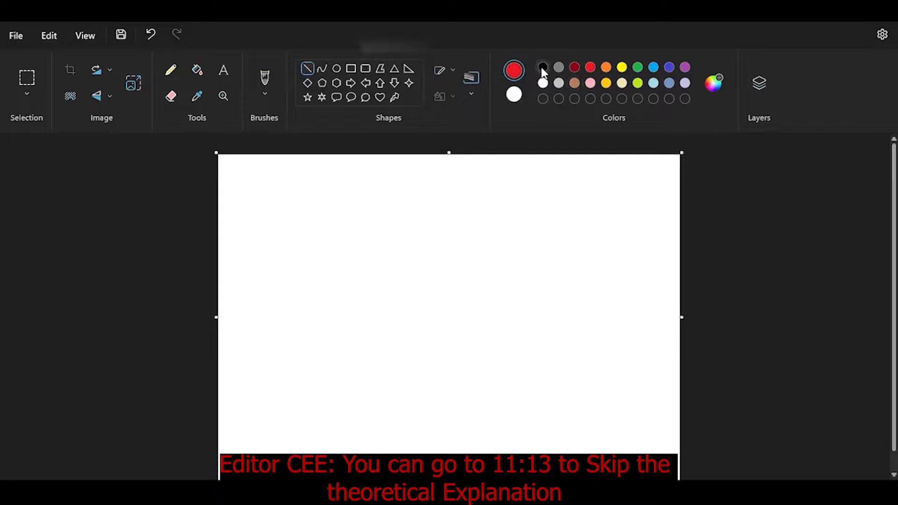
{"action": "left_click", "coordinate": [543, 68]}
{"action": "mouse_move", "coordinate": [292, 237]}
{"action": "left_mouse_down"}
{"action": "mouse_move", "coordinate": [588, 247]}
{"action": "mouse_move", "coordinate": [577, 236]}
{"action": "left_mouse_up"}
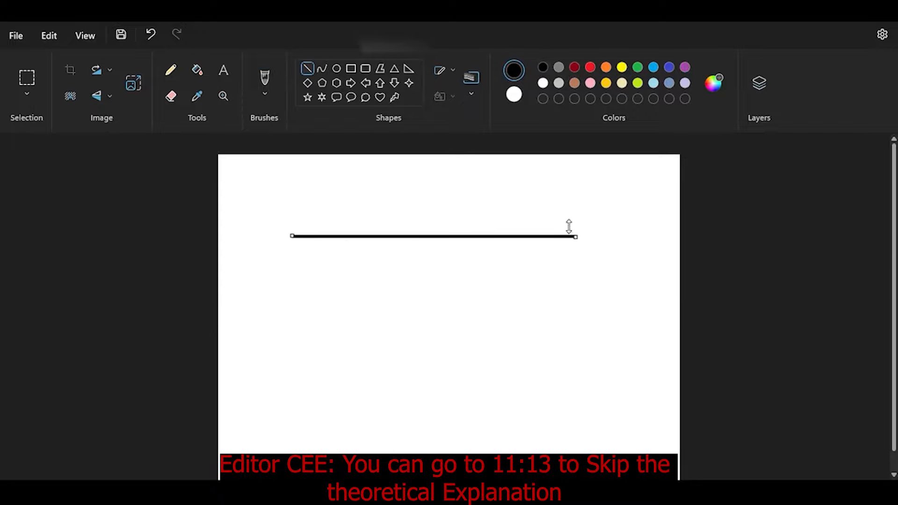
{"action": "left_click", "coordinate": [336, 68]}
{"action": "left_click_drag", "start_coordinate": [565, 234], "coordinate": [584, 252]}
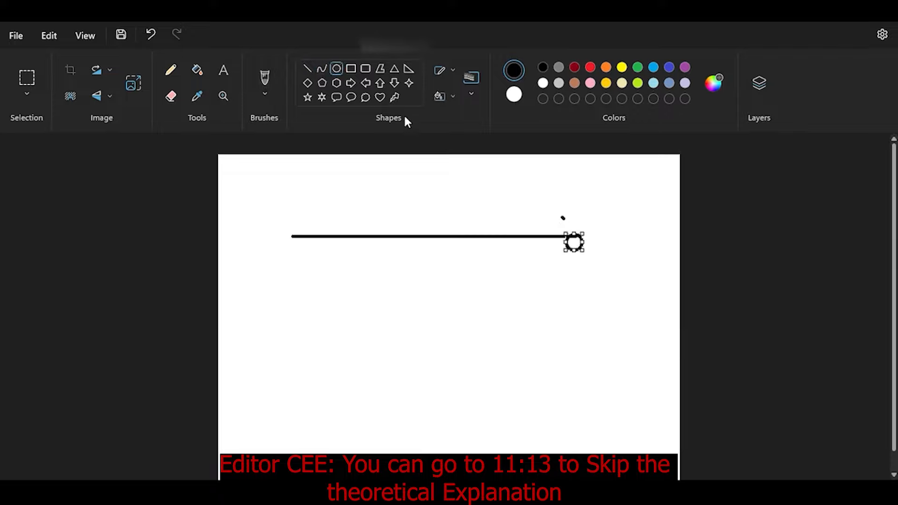
{"action": "left_click", "coordinate": [394, 68]}
{"action": "left_click_drag", "start_coordinate": [289, 236], "coordinate": [304, 255]}
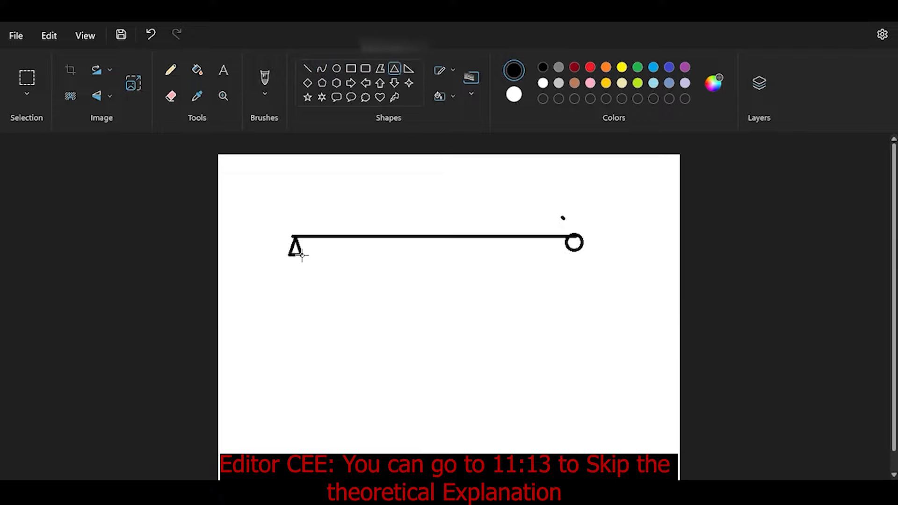
Step: Add the text "What does the BMD answer?" below the beam and widen its text box to fit one line
{"action": "left_click", "coordinate": [223, 70]}
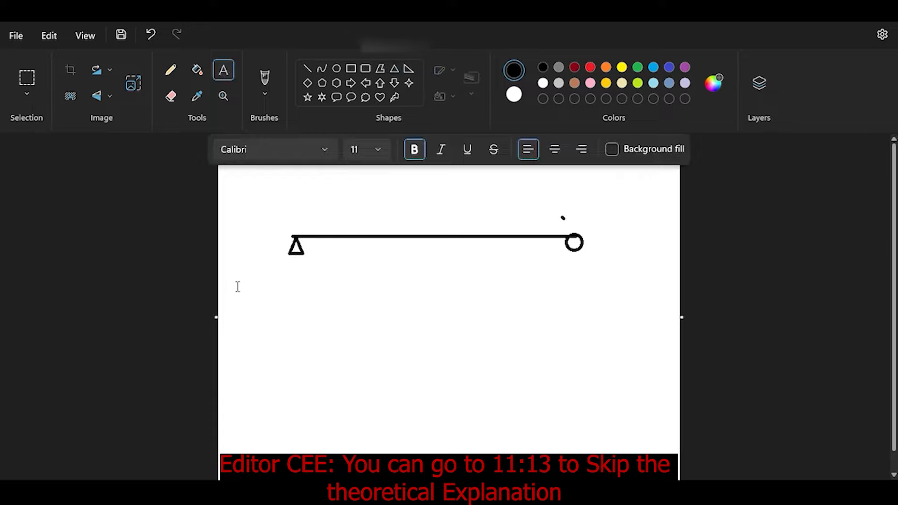
{"action": "left_click", "coordinate": [237, 287]}
{"action": "type", "text": "t doe"}
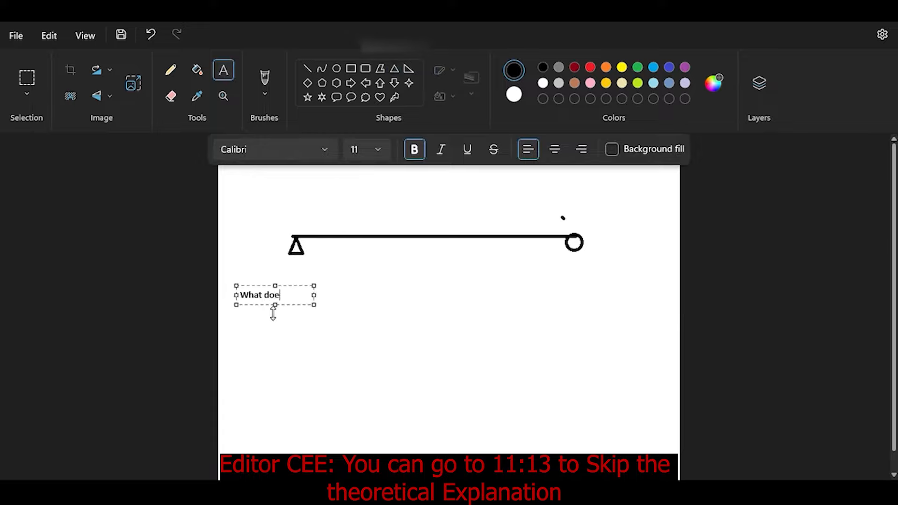
{"action": "type", "text": "s the BMD a"}
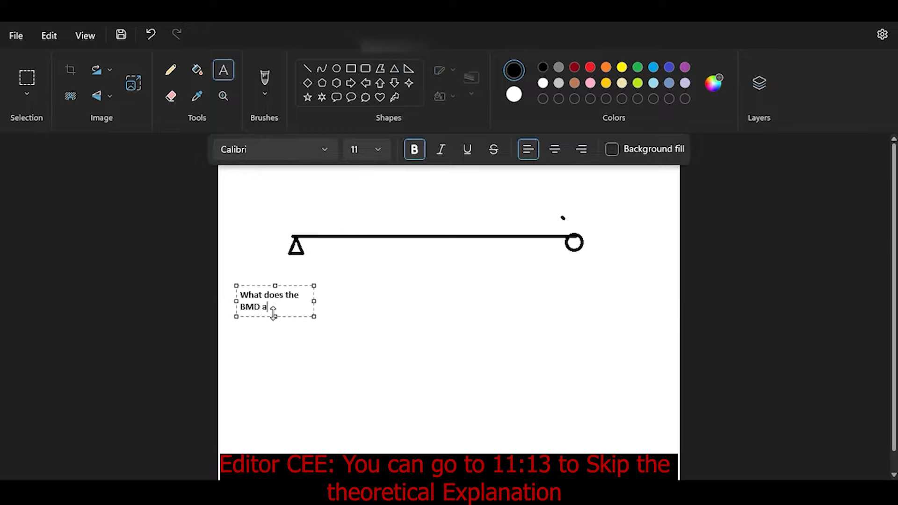
{"action": "type", "text": "nswer?"}
{"action": "left_click_drag", "start_coordinate": [314, 301], "coordinate": [428, 307]}
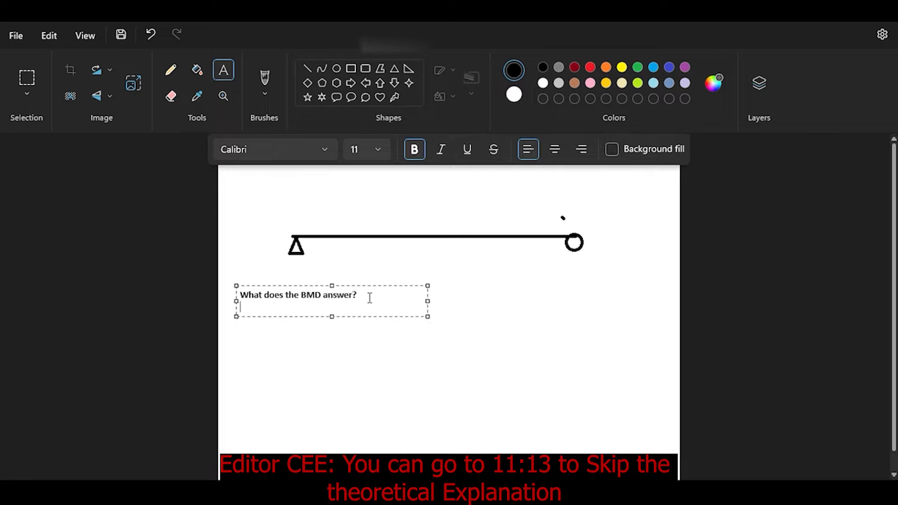
Step: Add a second text line: "What is the BM at any point on the beam, if the load is position at a certain point."
{"action": "key", "text": "Return"}
{"action": "type", "text": "What is the BM at any p"}
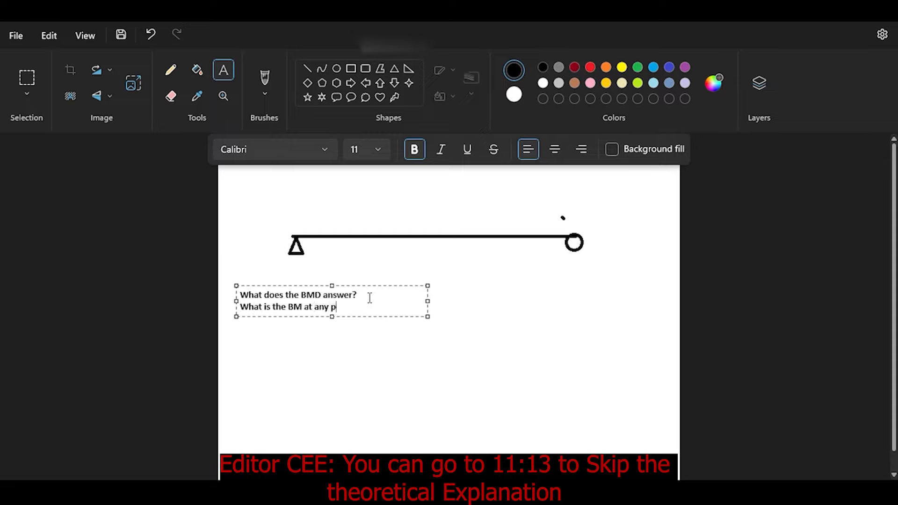
{"action": "type", "text": "oint on the beam, if the load is "}
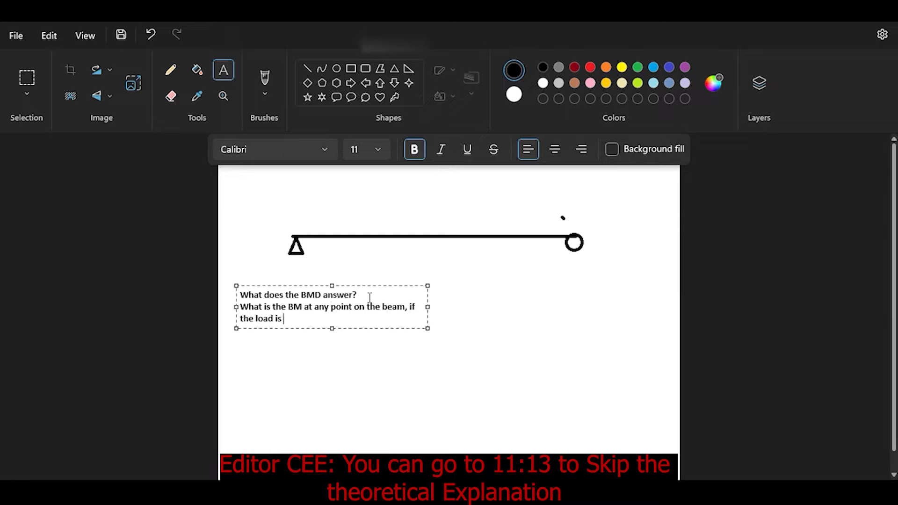
{"action": "type", "text": "position at a certain point."}
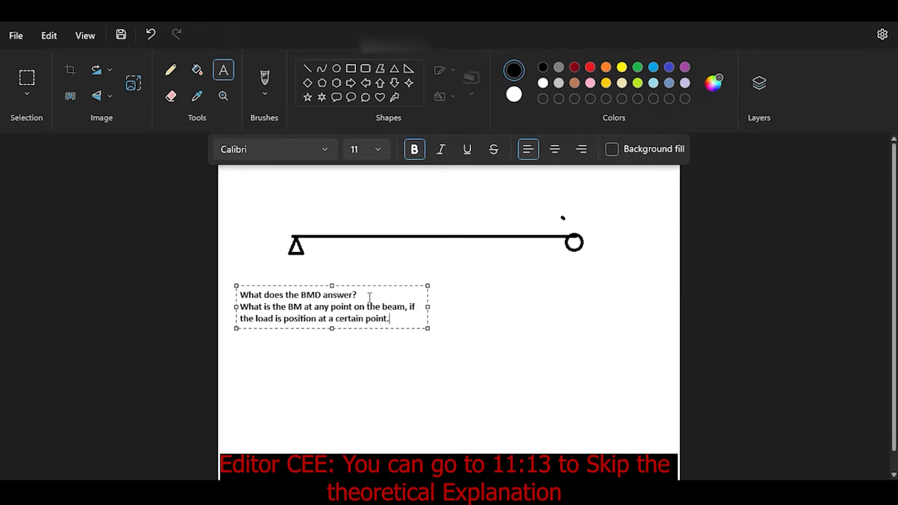
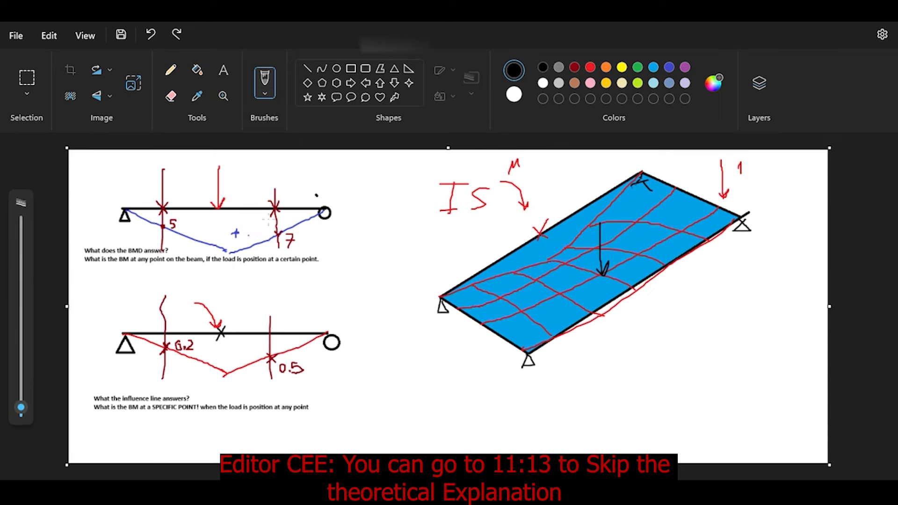
Step: Switch back to Robot Structural Analysis and pick the floor as the load surface panel of the load pattern
{"action": "mouse_move", "coordinate": [277, 205]}
{"action": "left_mouse_down"}
{"action": "mouse_move", "coordinate": [391, 197]}
{"action": "mouse_move", "coordinate": [438, 213]}
{"action": "mouse_move", "coordinate": [414, 216]}
{"action": "left_mouse_up"}
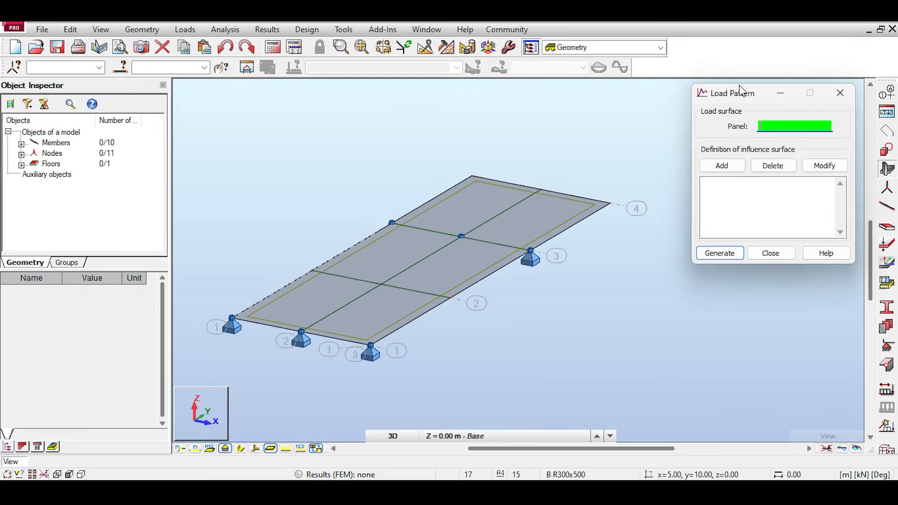
{"action": "left_click", "coordinate": [556, 206]}
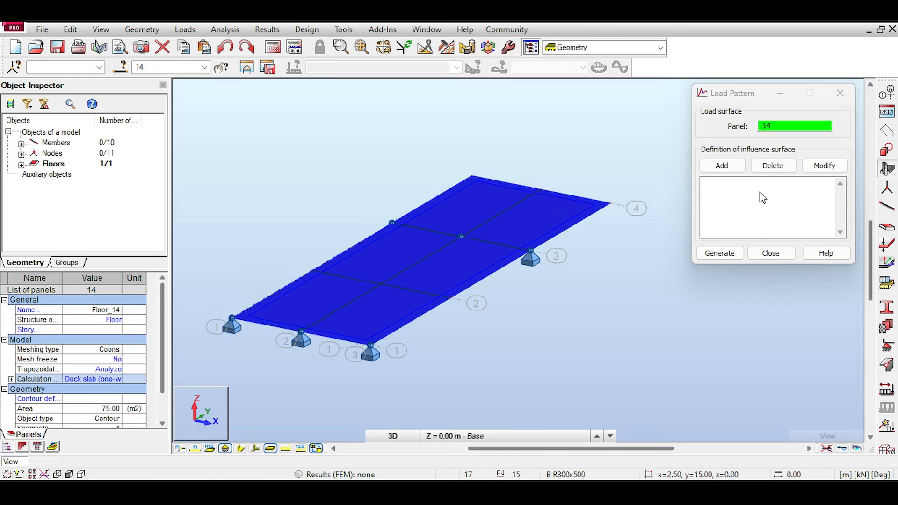
Step: Display the section shapes, bar numbers and node numbers of the structure in the model view
{"action": "left_click", "coordinate": [194, 449]}
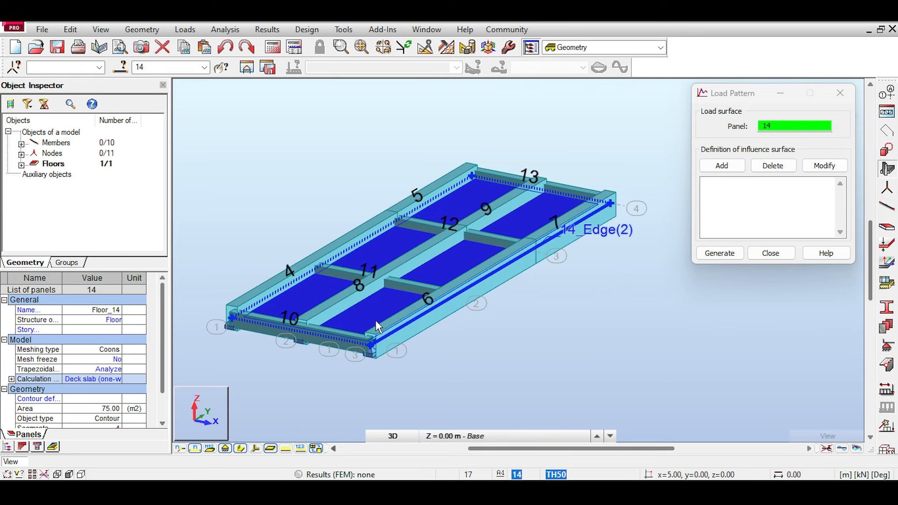
{"action": "left_click", "coordinate": [182, 450]}
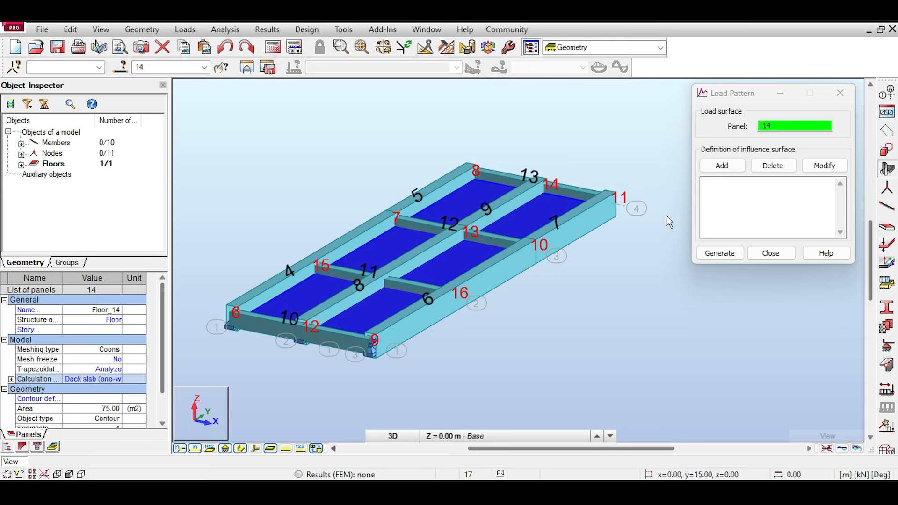
{"action": "left_click", "coordinate": [785, 121]}
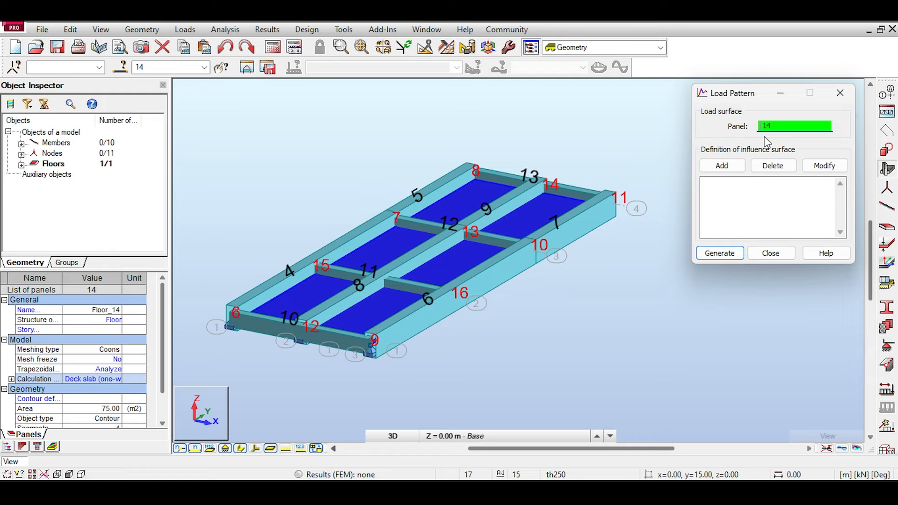
Step: Start a new influence surface definition for the load pattern at element 8, relative position 0.40
{"action": "left_click", "coordinate": [723, 166]}
{"action": "left_click_drag", "start_coordinate": [750, 96], "coordinate": [728, 89]}
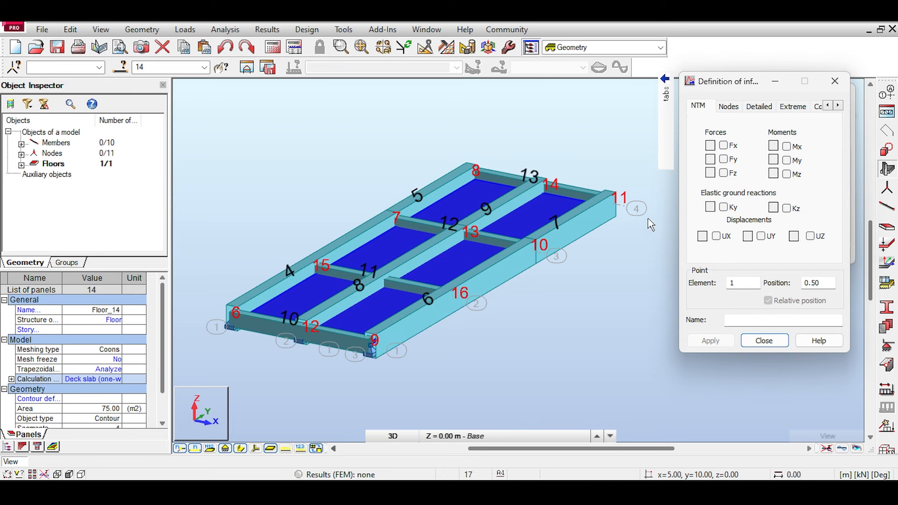
{"action": "left_click_drag", "start_coordinate": [721, 84], "coordinate": [725, 83]}
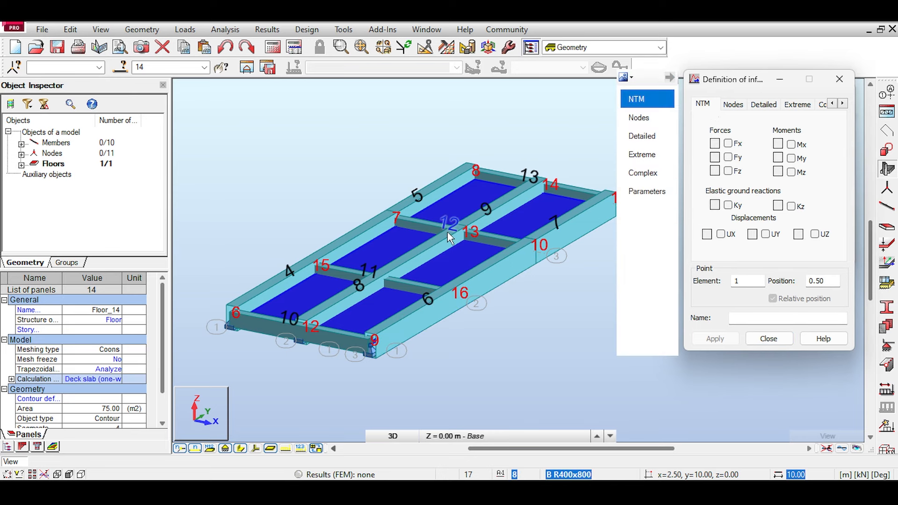
{"action": "scroll", "coordinate": [447, 232], "scroll_direction": "up", "scroll_amount": 4}
{"action": "scroll", "coordinate": [494, 211], "scroll_direction": "up", "scroll_amount": 1}
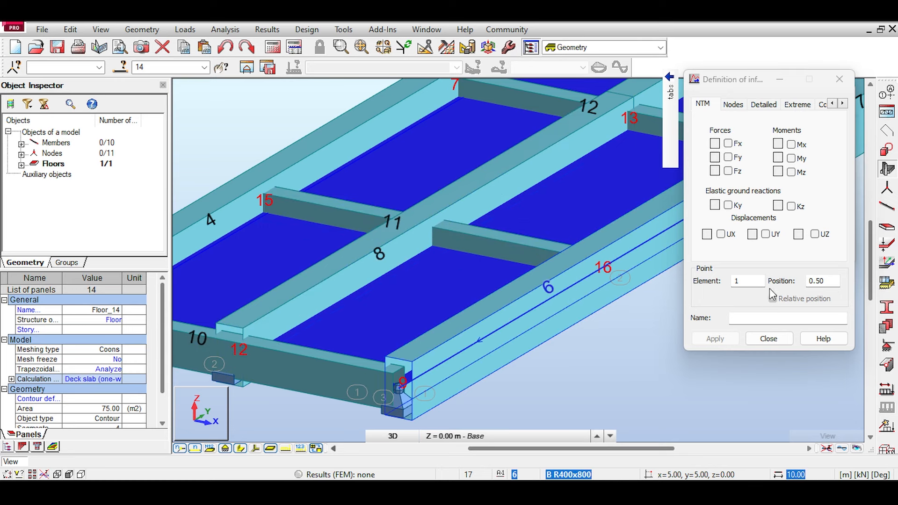
{"action": "left_click", "coordinate": [714, 282]}
{"action": "type", "text": "8"}
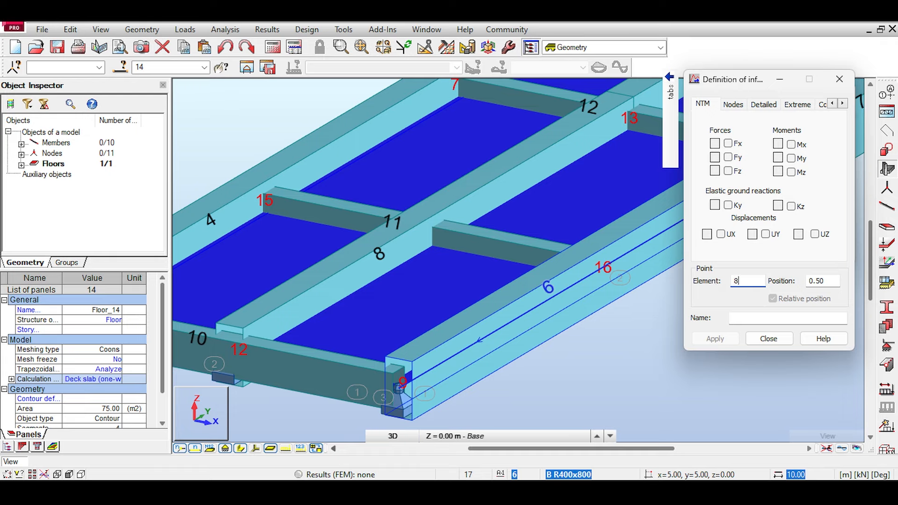
{"action": "double_click", "coordinate": [818, 281]}
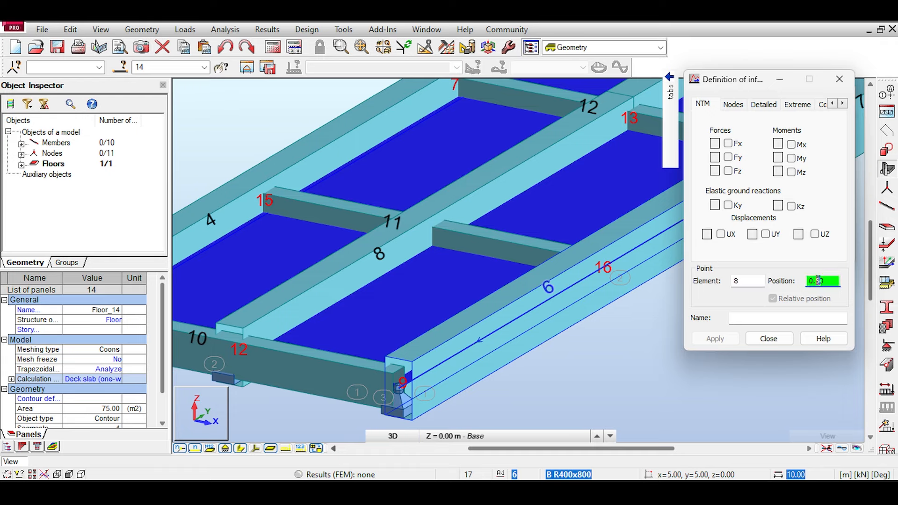
{"action": "type", "text": "0.40"}
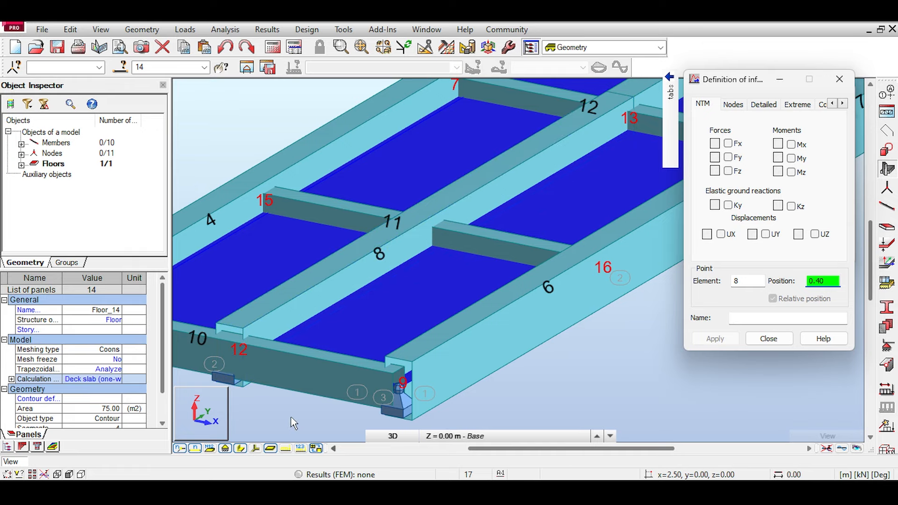
Step: Show the local coordinate systems, hide the section shapes, and examine the local axes of bar 8
{"action": "left_click", "coordinate": [256, 449]}
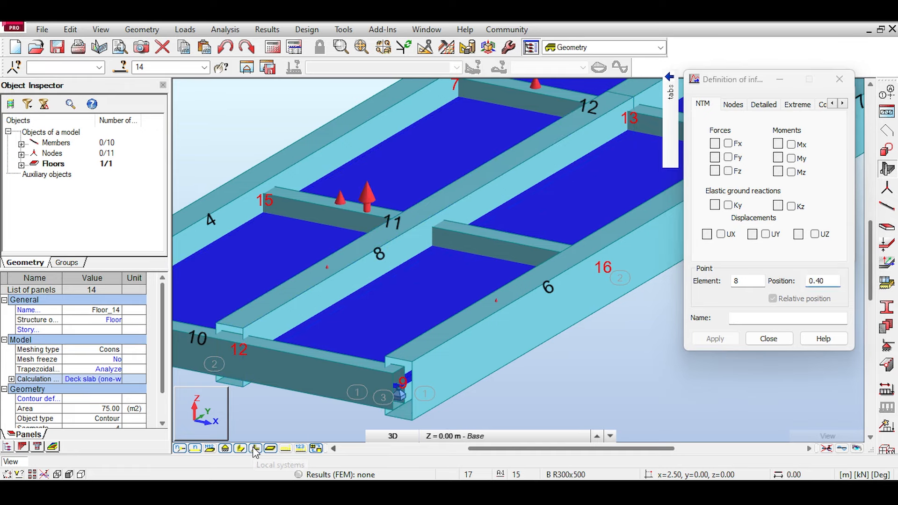
{"action": "left_click", "coordinate": [241, 448]}
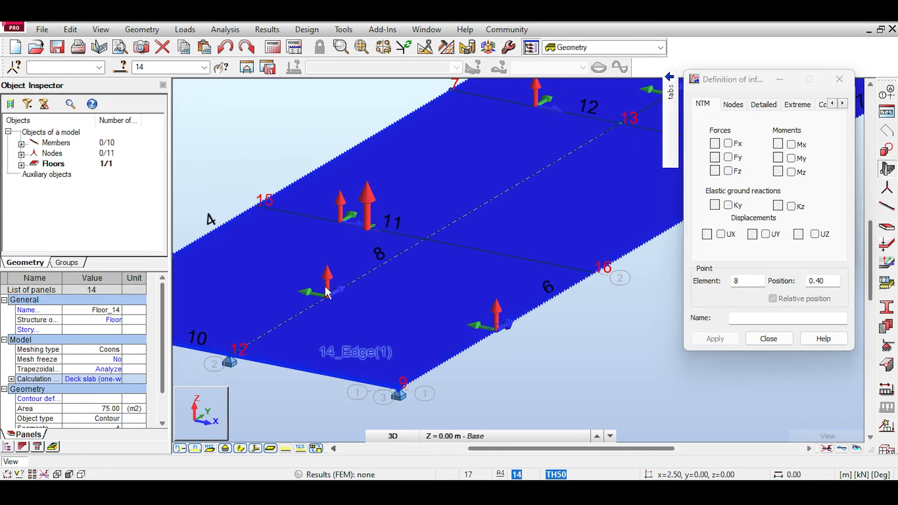
{"action": "scroll", "coordinate": [324, 288], "scroll_direction": "up", "scroll_amount": 1}
{"action": "scroll", "coordinate": [299, 313], "scroll_direction": "down", "scroll_amount": 1}
{"action": "middle_click_drag", "start_coordinate": [249, 346], "coordinate": [300, 313]}
{"action": "middle_click_drag", "start_coordinate": [543, 118], "coordinate": [441, 170]}
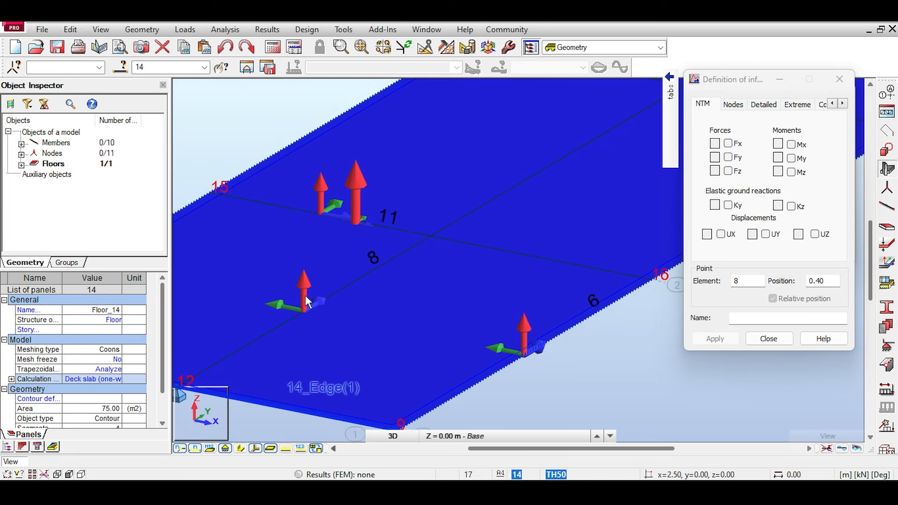
{"action": "middle_click_drag", "start_coordinate": [426, 272], "coordinate": [492, 234]}
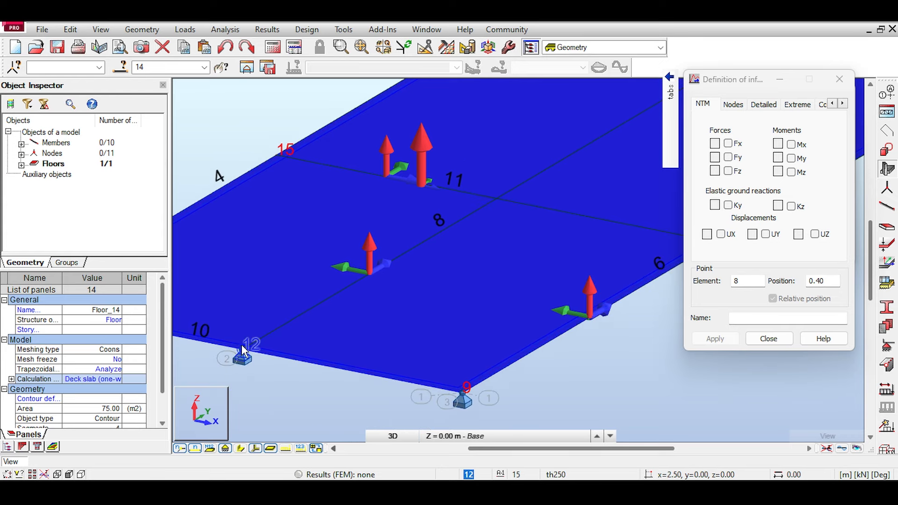
{"action": "scroll", "coordinate": [447, 234], "scroll_direction": "down", "scroll_amount": 2}
{"action": "middle_click_drag", "start_coordinate": [508, 179], "coordinate": [429, 219]}
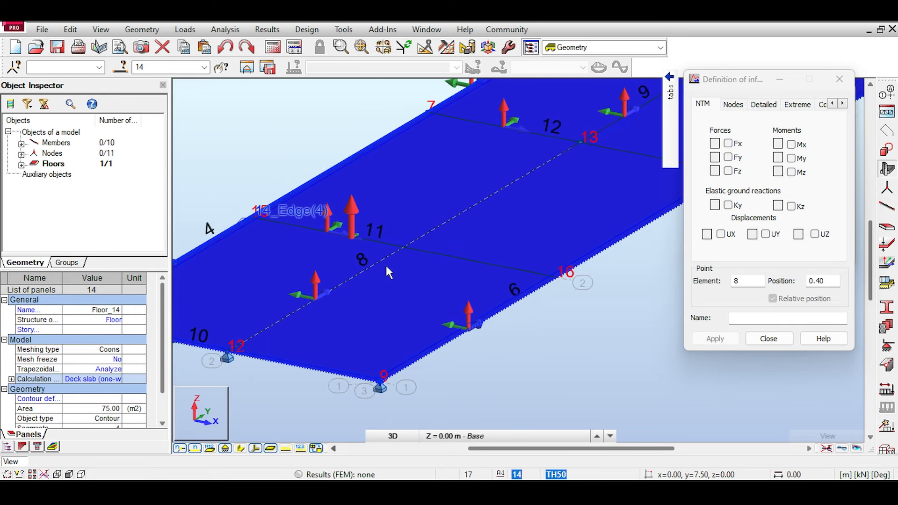
{"action": "scroll", "coordinate": [359, 270], "scroll_direction": "up", "scroll_amount": 2}
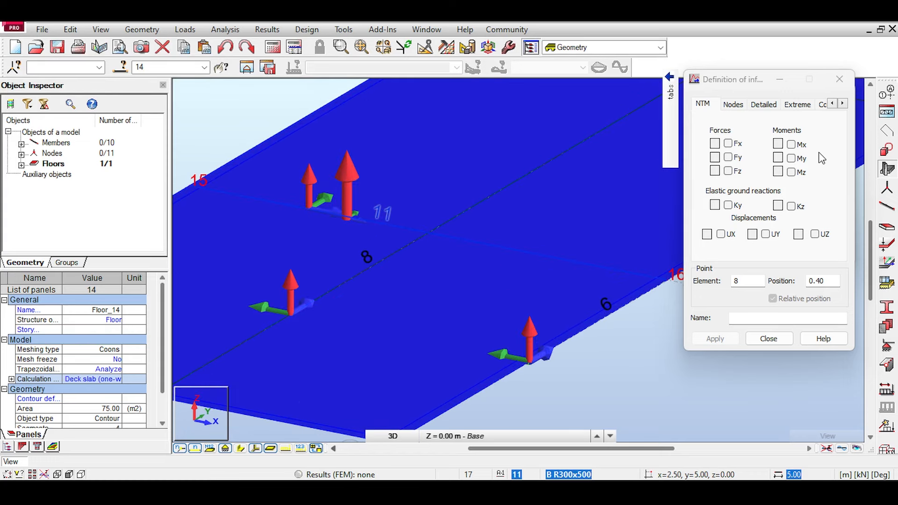
Step: Add an influence surface for the moment Mx at position 0.40 of bar 8
{"action": "left_click", "coordinate": [792, 145]}
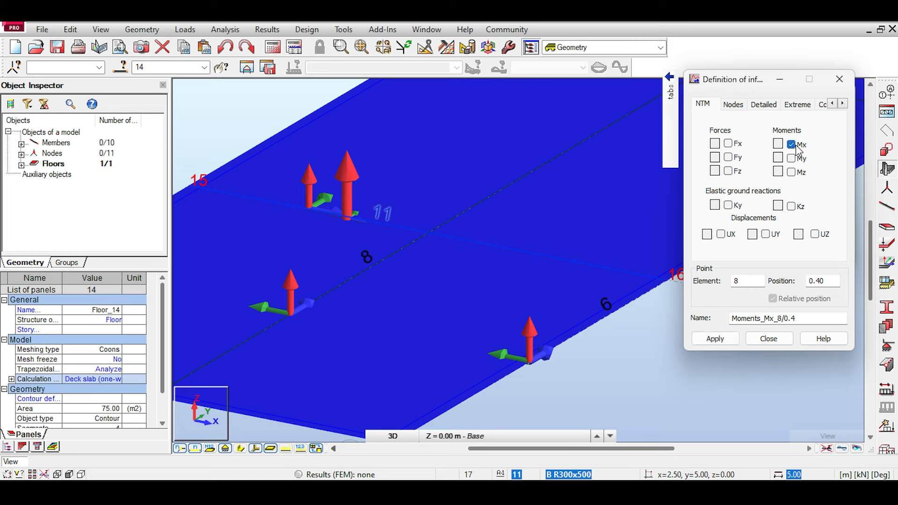
{"action": "scroll", "coordinate": [305, 307], "scroll_direction": "up", "scroll_amount": 3}
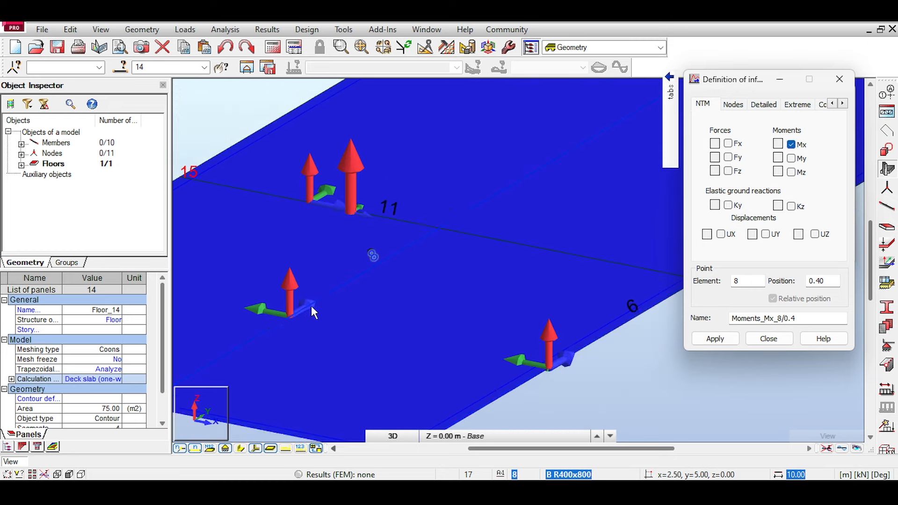
{"action": "left_click", "coordinate": [716, 339]}
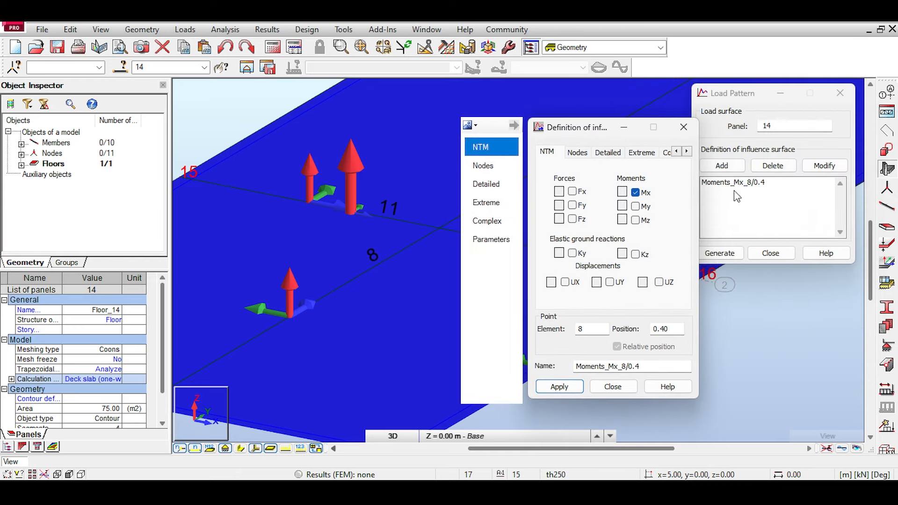
Step: Add influence surfaces for the moments My and Mz at the same point of bar 8
{"action": "left_click", "coordinate": [637, 207]}
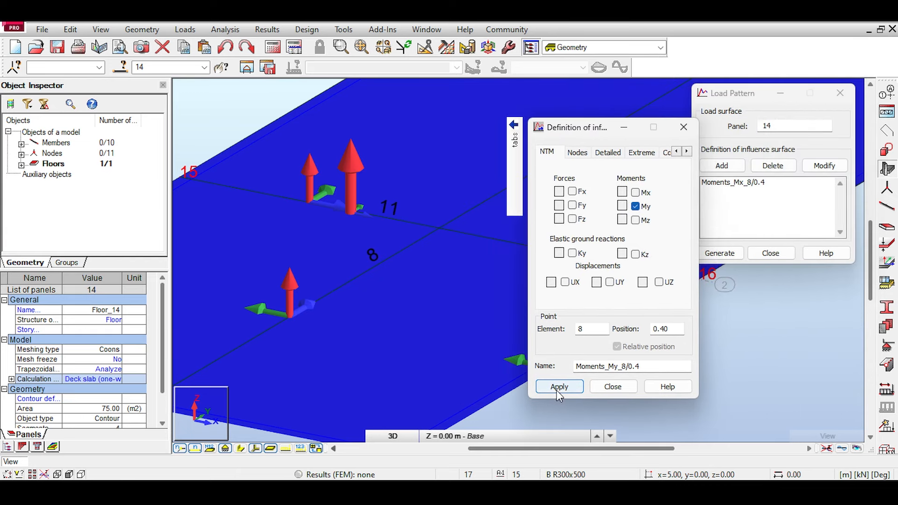
{"action": "scroll", "coordinate": [288, 322], "scroll_direction": "up", "scroll_amount": 2}
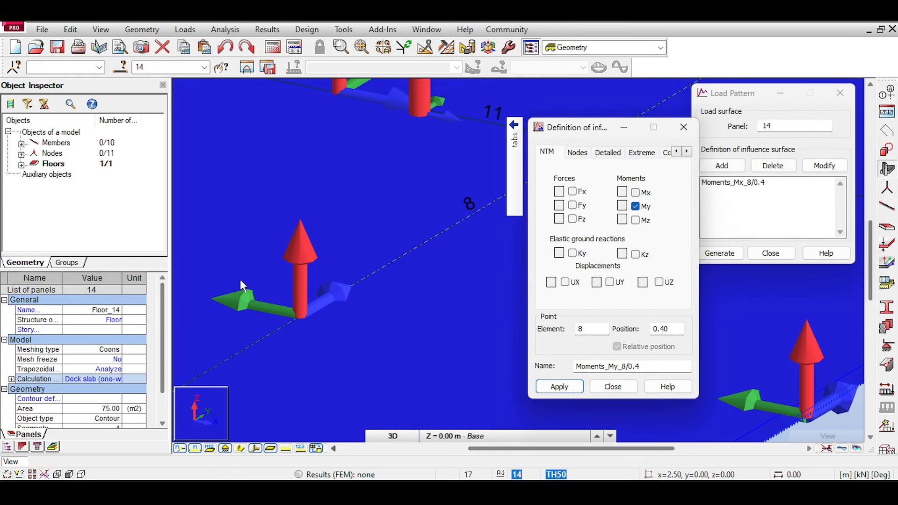
{"action": "left_click", "coordinate": [559, 387]}
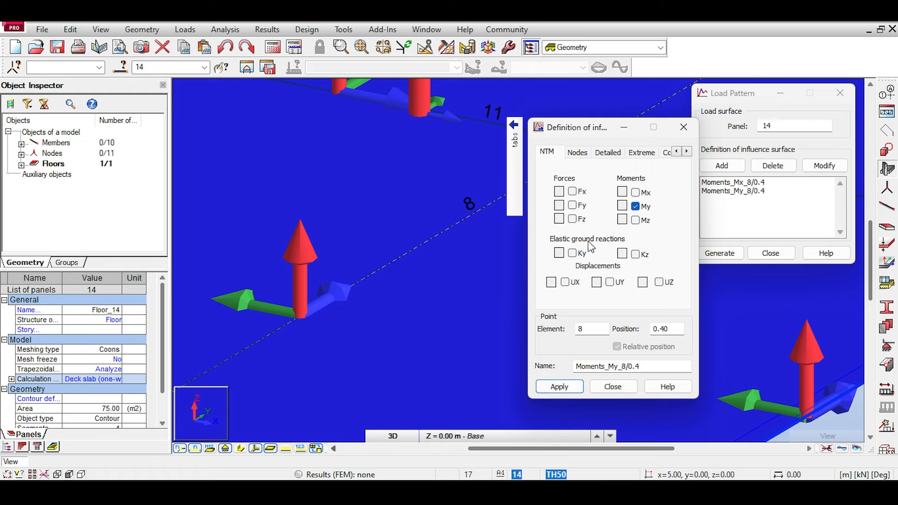
{"action": "left_click", "coordinate": [636, 220]}
{"action": "left_click", "coordinate": [569, 386]}
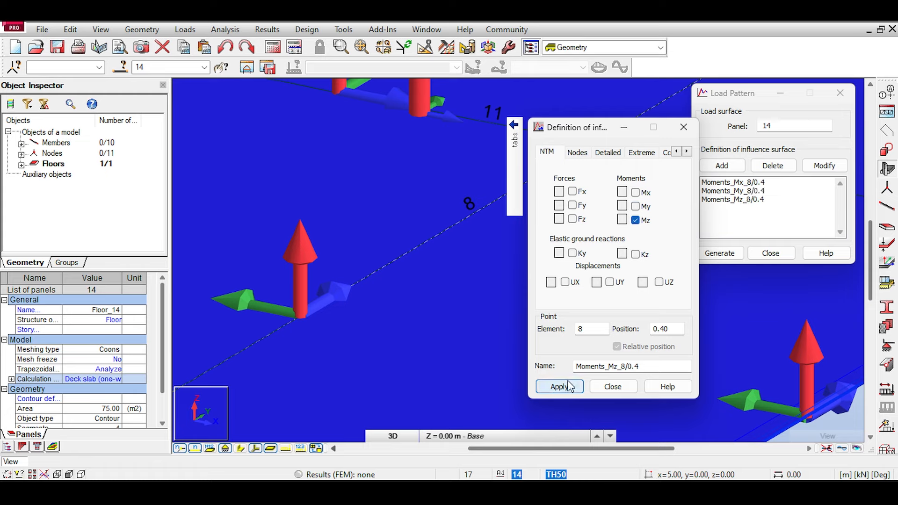
Step: Add influence surfaces for the forces Fx, Fy and Fz at position 0.40 of bar 8 and close the definition dialog
{"action": "scroll", "coordinate": [290, 247], "scroll_direction": "down", "scroll_amount": 1}
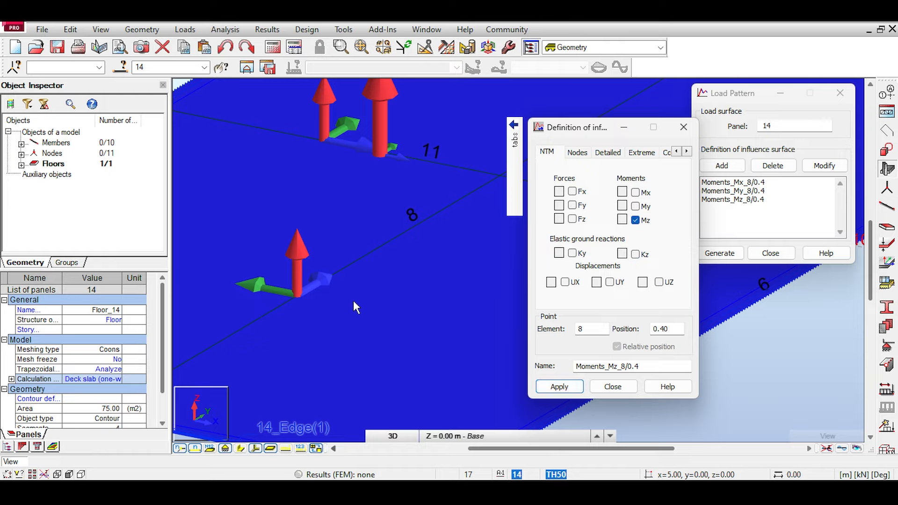
{"action": "left_click", "coordinate": [572, 192]}
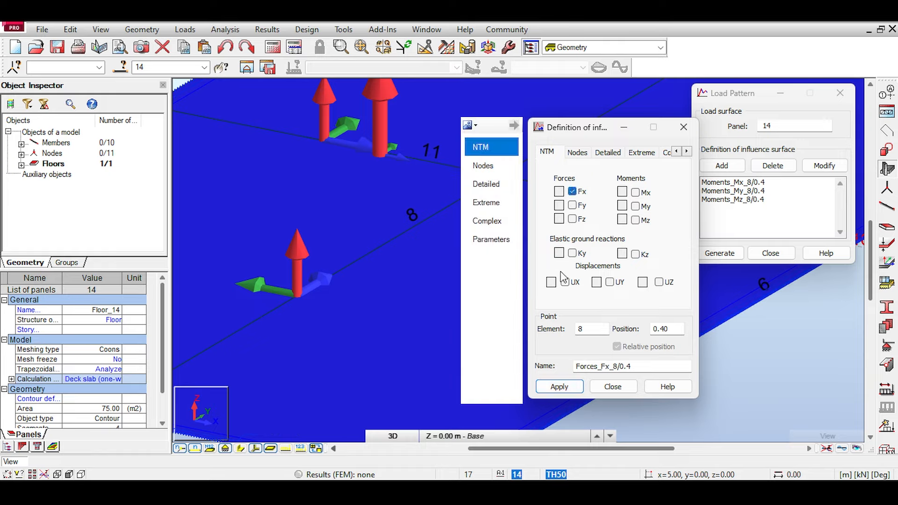
{"action": "left_click", "coordinate": [552, 381]}
{"action": "left_click", "coordinate": [555, 386]}
{"action": "left_click", "coordinate": [572, 219]}
{"action": "left_click", "coordinate": [558, 386]}
{"action": "left_click", "coordinate": [613, 386]}
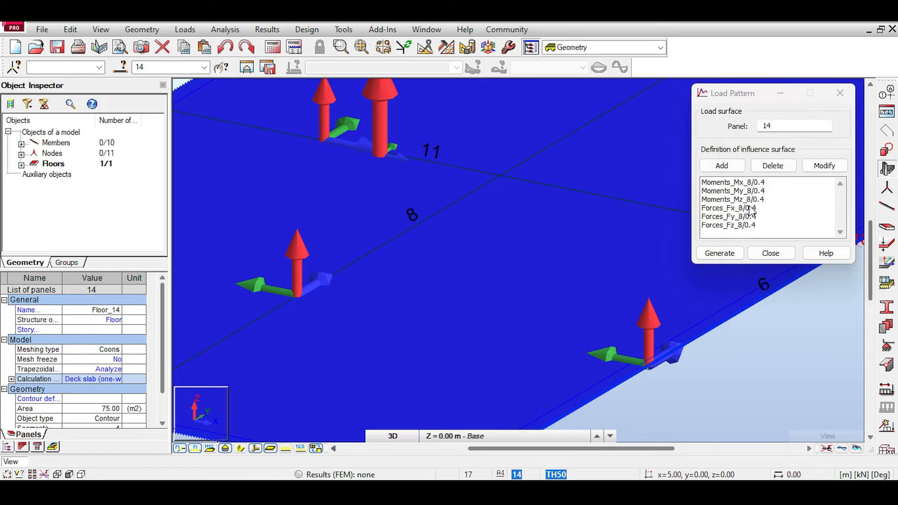
Step: Review the My moment and Fz force entries in the list of defined influence surfaces
{"action": "left_click", "coordinate": [754, 191]}
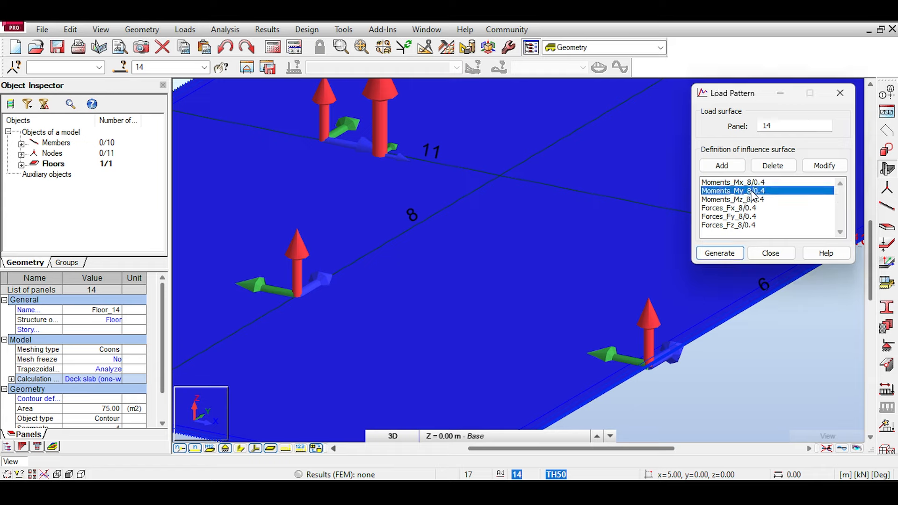
{"action": "left_click", "coordinate": [744, 225]}
{"action": "left_click", "coordinate": [744, 191]}
{"action": "left_click", "coordinate": [743, 225]}
Step: Start a new influence surface definition for nodal results and set the point to node 12 at the support
{"action": "scroll", "coordinate": [420, 232], "scroll_direction": "down", "scroll_amount": 5}
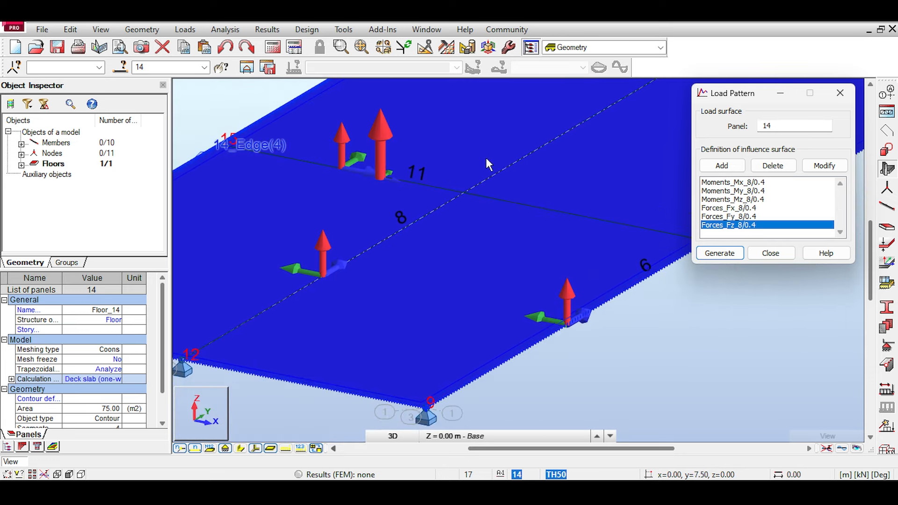
{"action": "middle_click_drag", "start_coordinate": [499, 142], "coordinate": [567, 140]}
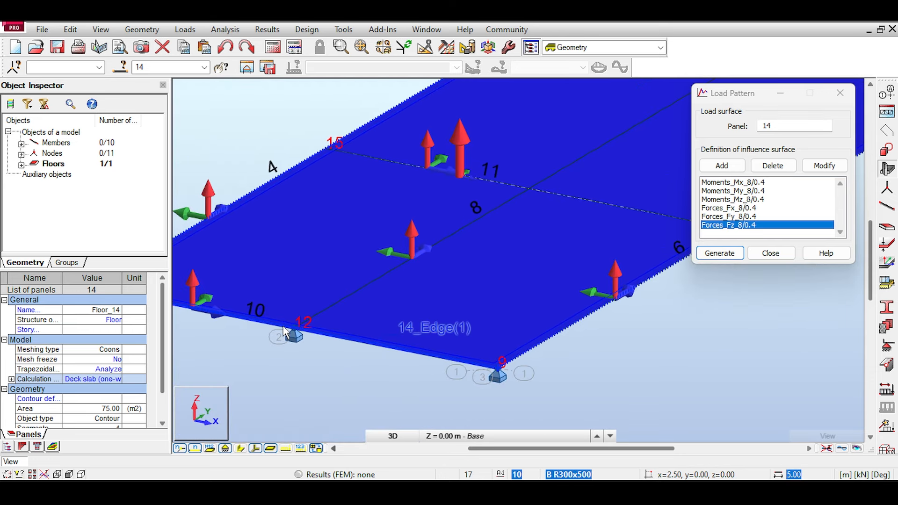
{"action": "scroll", "coordinate": [299, 337], "scroll_direction": "up", "scroll_amount": 2}
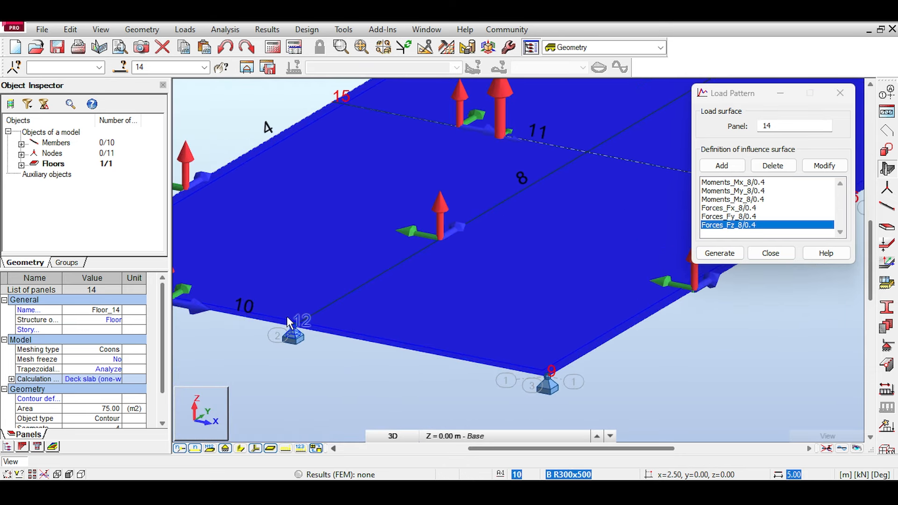
{"action": "scroll", "coordinate": [287, 317], "scroll_direction": "up", "scroll_amount": 2}
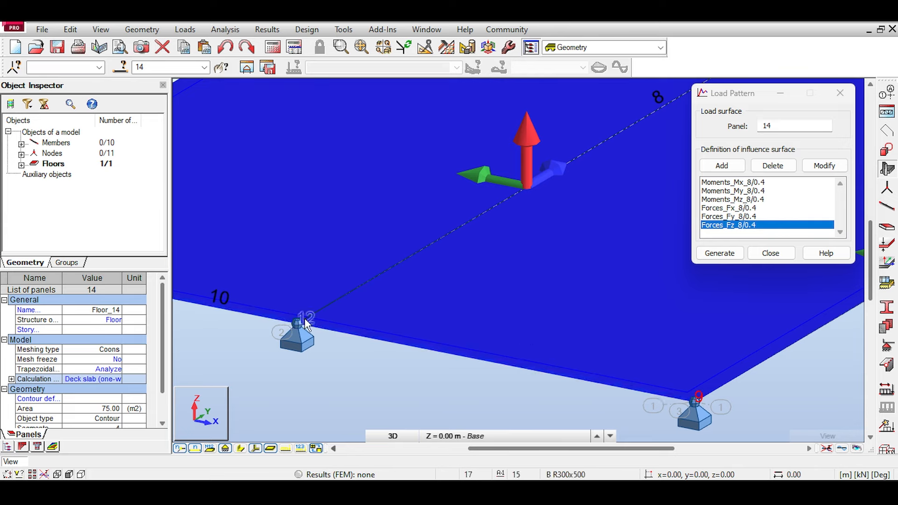
{"action": "scroll", "coordinate": [310, 321], "scroll_direction": "down", "scroll_amount": 2}
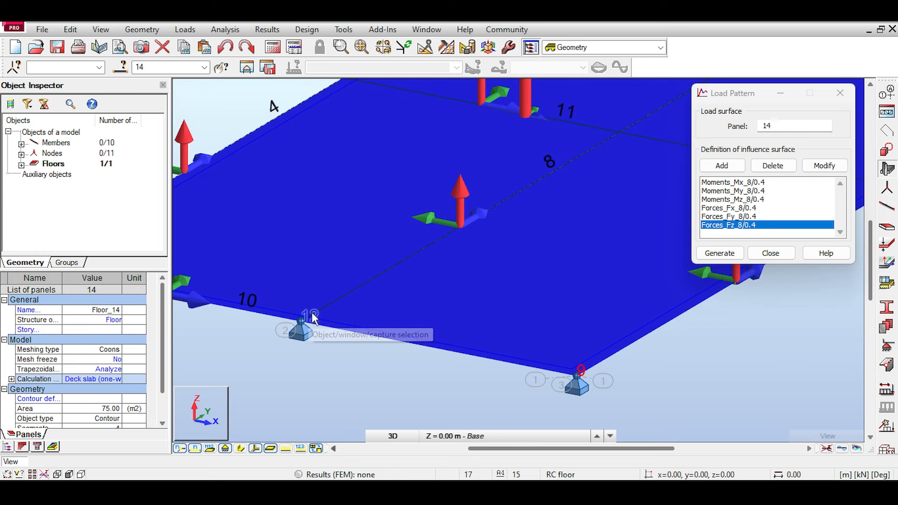
{"action": "left_click", "coordinate": [712, 165]}
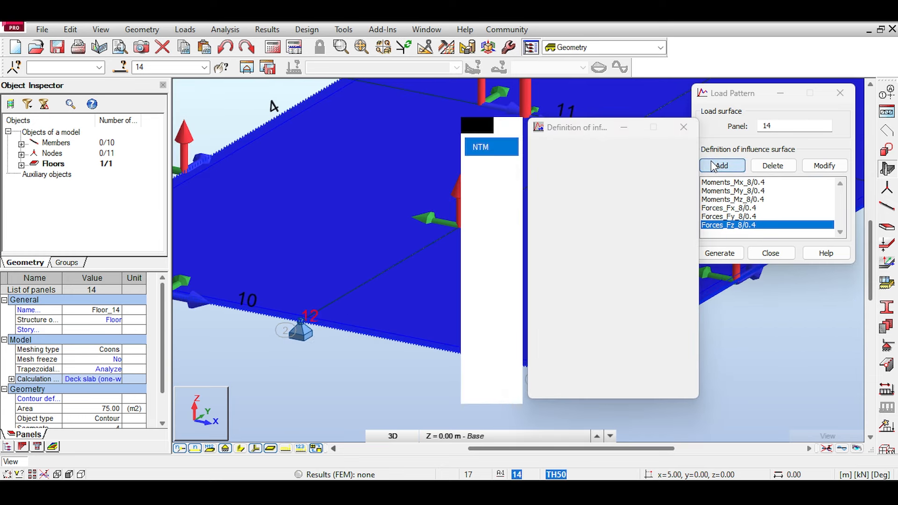
{"action": "left_click", "coordinate": [578, 152]}
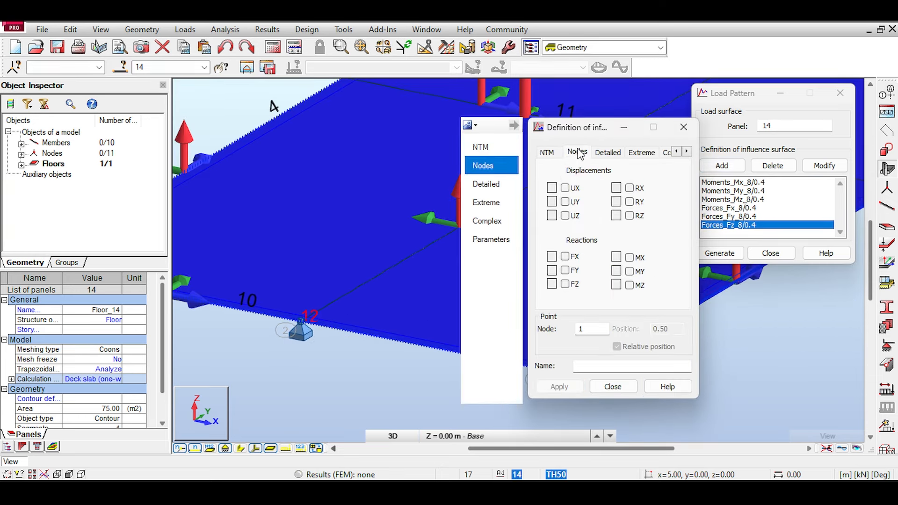
{"action": "left_click", "coordinate": [592, 329]}
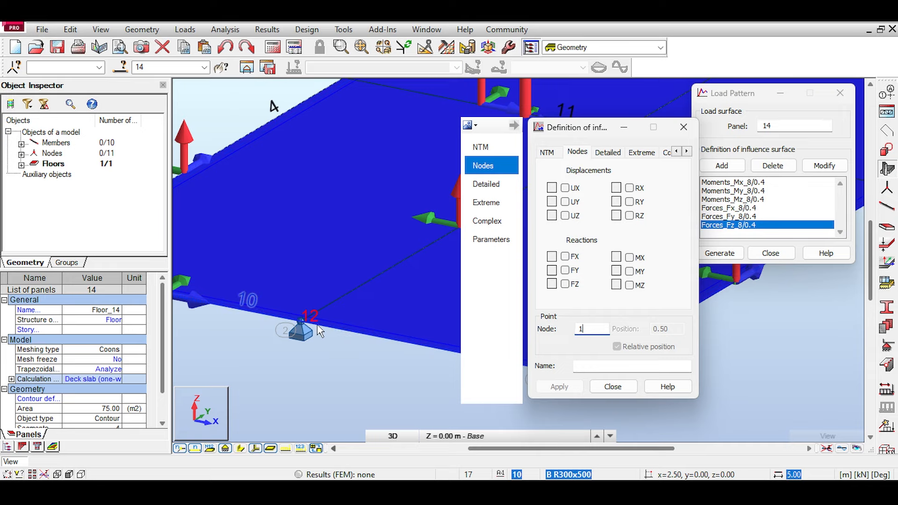
{"action": "type", "text": "2"}
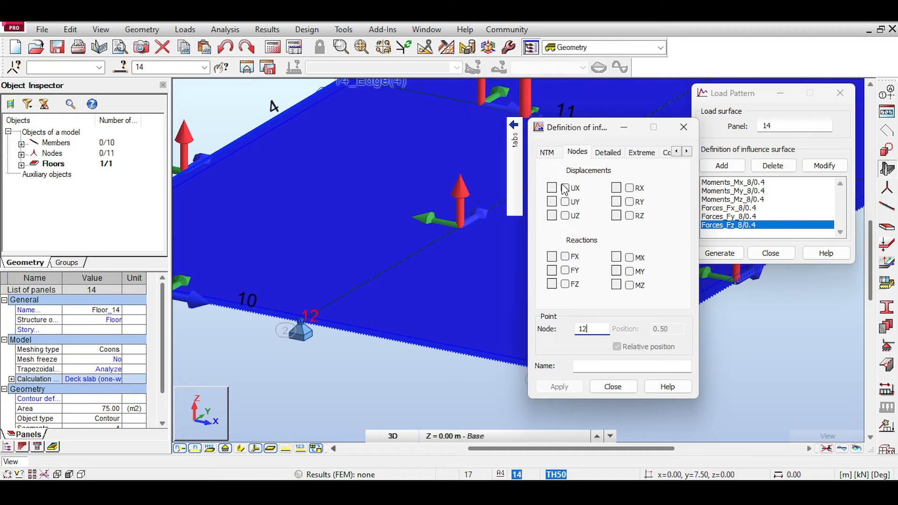
Step: Add an influence surface for the vertical reaction FZ at node 12
{"action": "scroll", "coordinate": [380, 306], "scroll_direction": "down", "scroll_amount": 1}
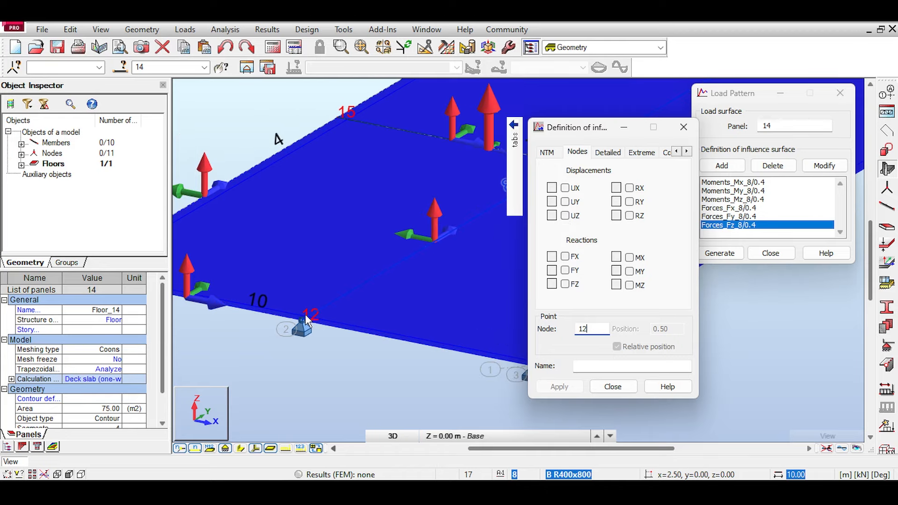
{"action": "middle_click_drag", "start_coordinate": [304, 314], "coordinate": [279, 324]}
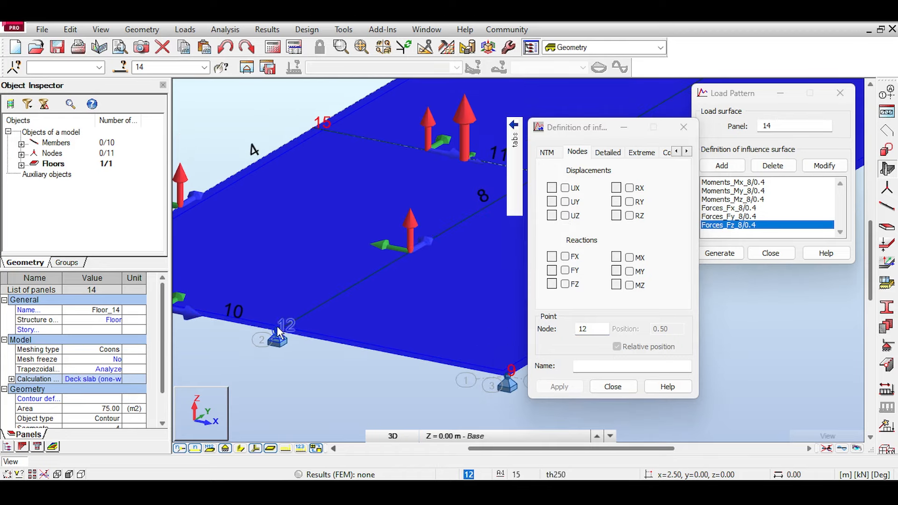
{"action": "middle_click_drag", "start_coordinate": [317, 245], "coordinate": [263, 294]}
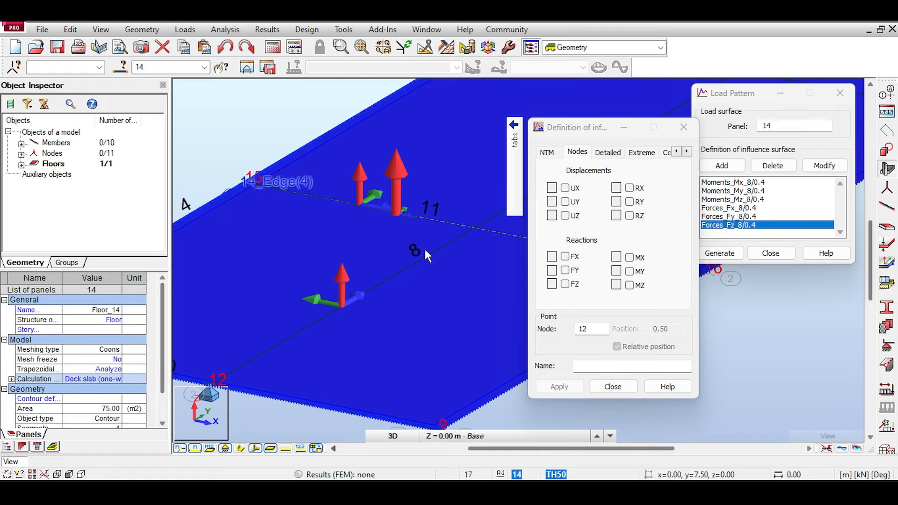
{"action": "scroll", "coordinate": [425, 249], "scroll_direction": "down", "scroll_amount": 2}
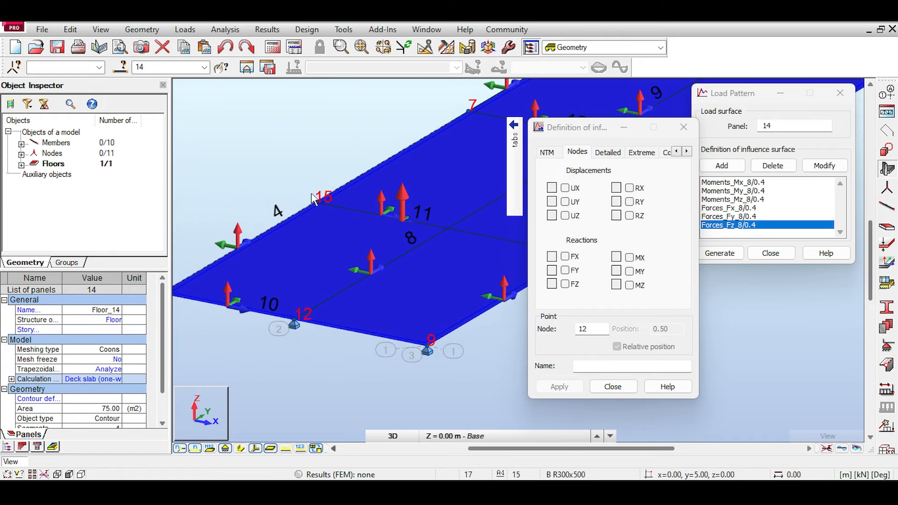
{"action": "scroll", "coordinate": [302, 314], "scroll_direction": "up", "scroll_amount": 3}
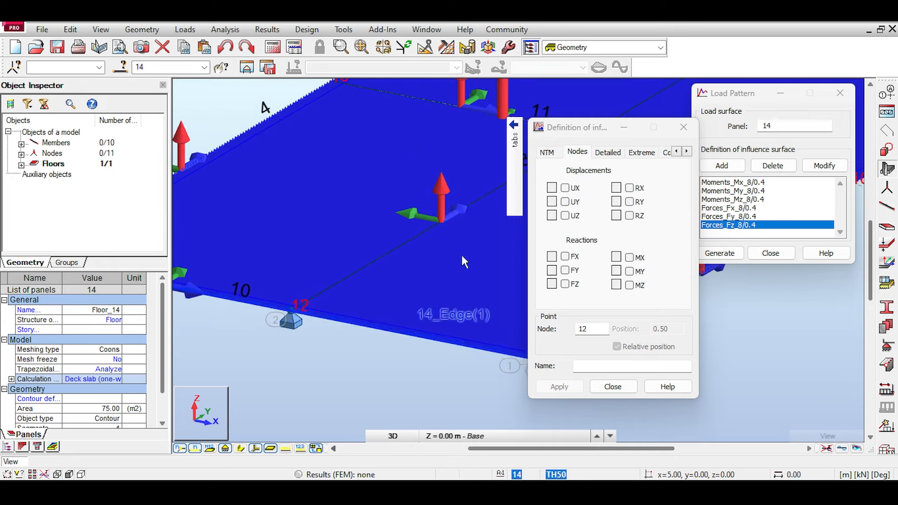
{"action": "left_click", "coordinate": [565, 284]}
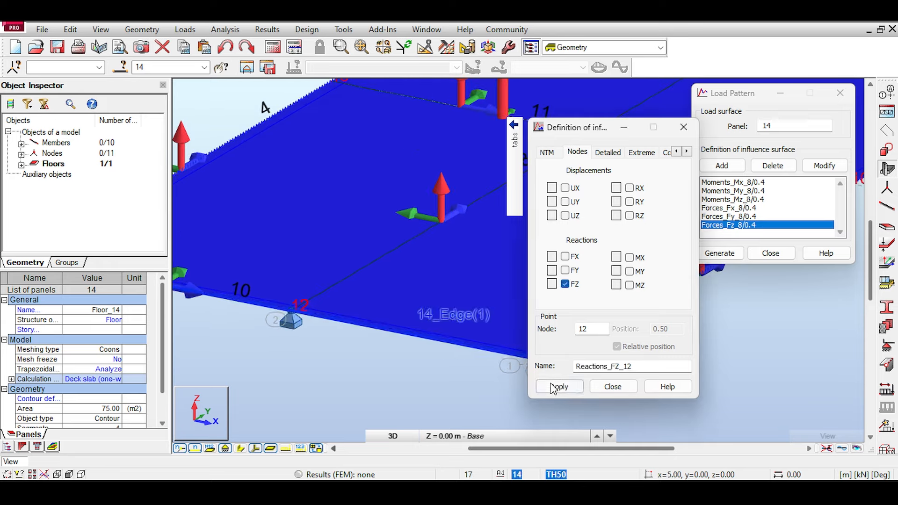
{"action": "left_click", "coordinate": [555, 391]}
Step: Switch the influence surface definition to detailed panel results and set the element to 14
{"action": "left_click", "coordinate": [608, 153]}
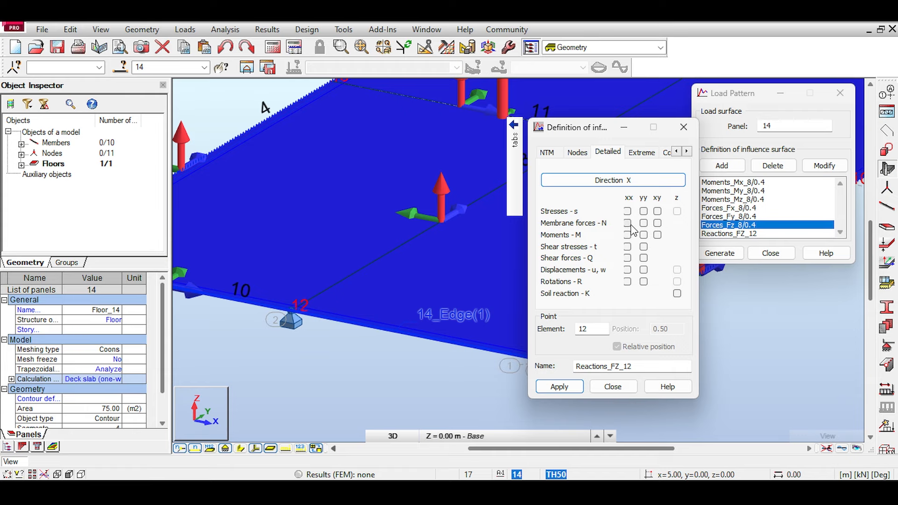
{"action": "scroll", "coordinate": [404, 211], "scroll_direction": "down", "scroll_amount": 3}
{"action": "middle_click_drag", "start_coordinate": [404, 212], "coordinate": [354, 244]}
{"action": "left_click_drag", "start_coordinate": [591, 126], "coordinate": [796, 175]}
{"action": "middle_click_drag", "start_coordinate": [533, 183], "coordinate": [476, 182]}
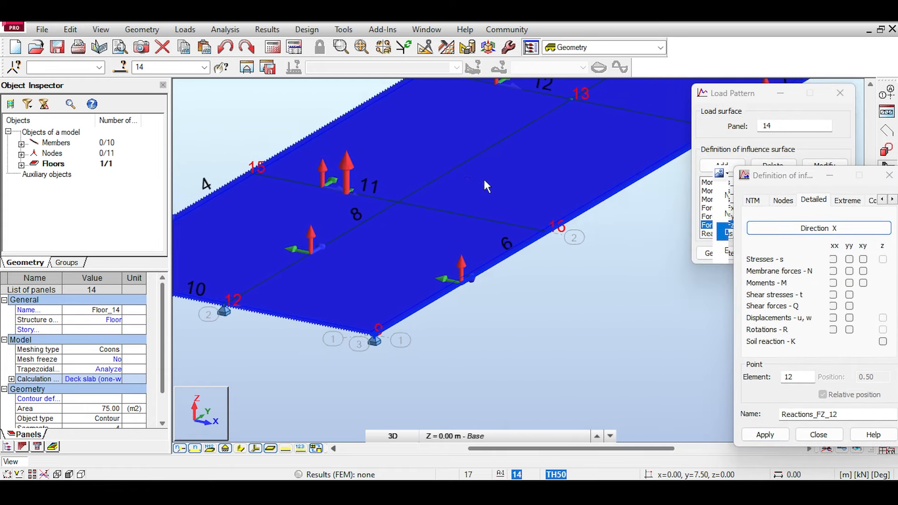
{"action": "scroll", "coordinate": [499, 140], "scroll_direction": "down", "scroll_amount": 3}
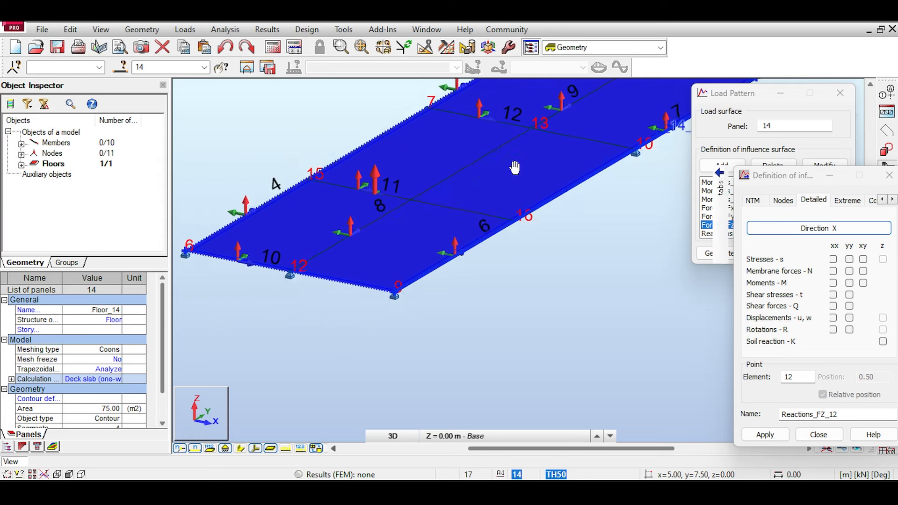
{"action": "double_click", "coordinate": [793, 379]}
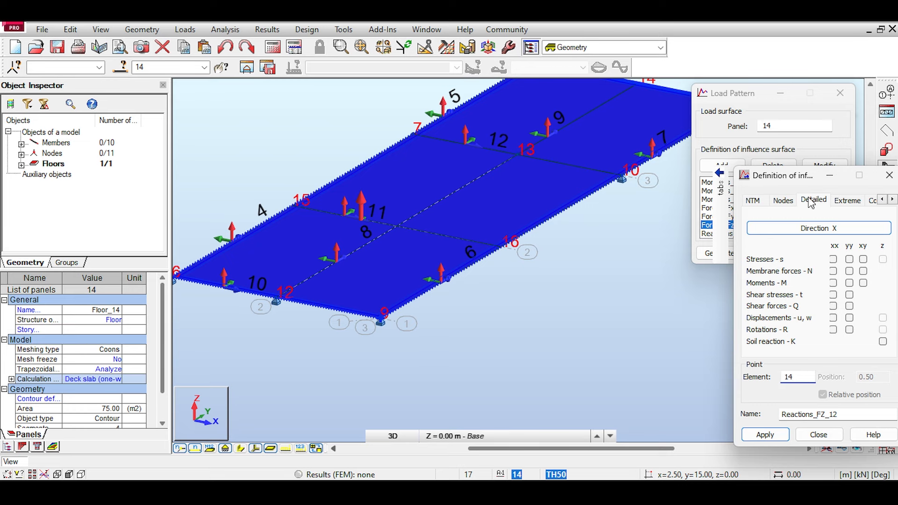
Step: Add influence surfaces for the moments M in the xx and yy directions of element 14
{"action": "left_click_drag", "start_coordinate": [799, 176], "coordinate": [495, 153]}
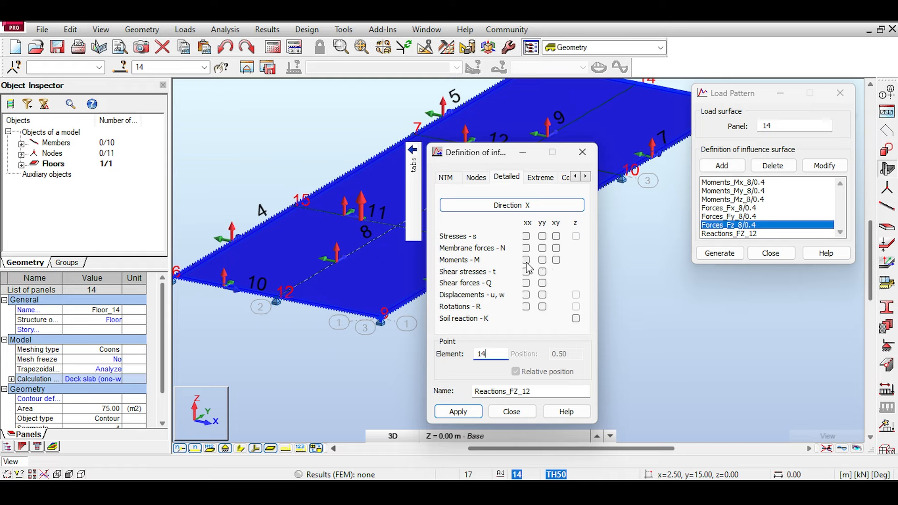
{"action": "left_click", "coordinate": [543, 260]}
{"action": "left_click", "coordinate": [458, 412]}
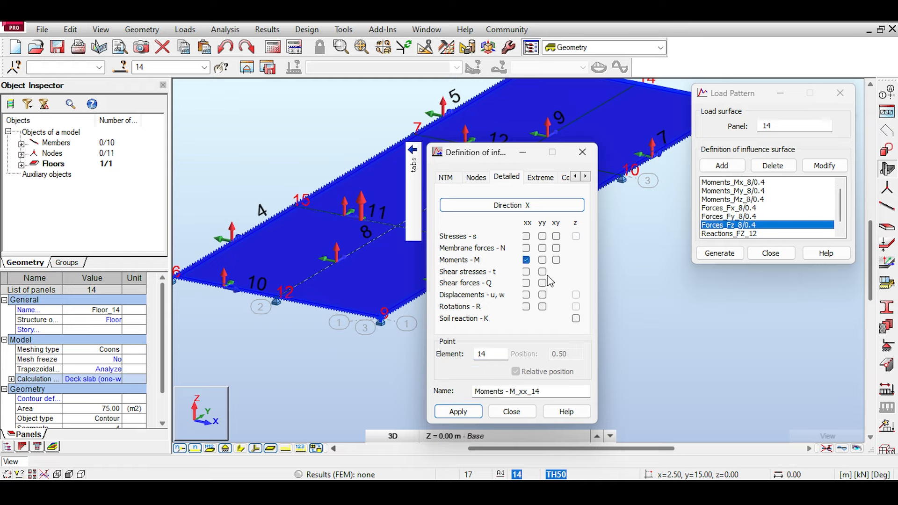
{"action": "left_click", "coordinate": [469, 413]}
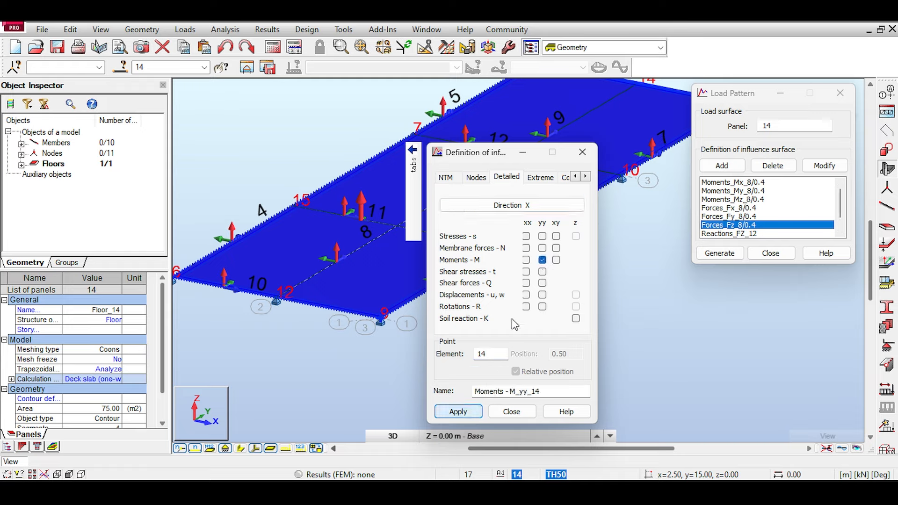
Step: Add influence surfaces for the shear forces Q in xx and yy of element 14 and close the definition dialog
{"action": "left_click", "coordinate": [526, 283]}
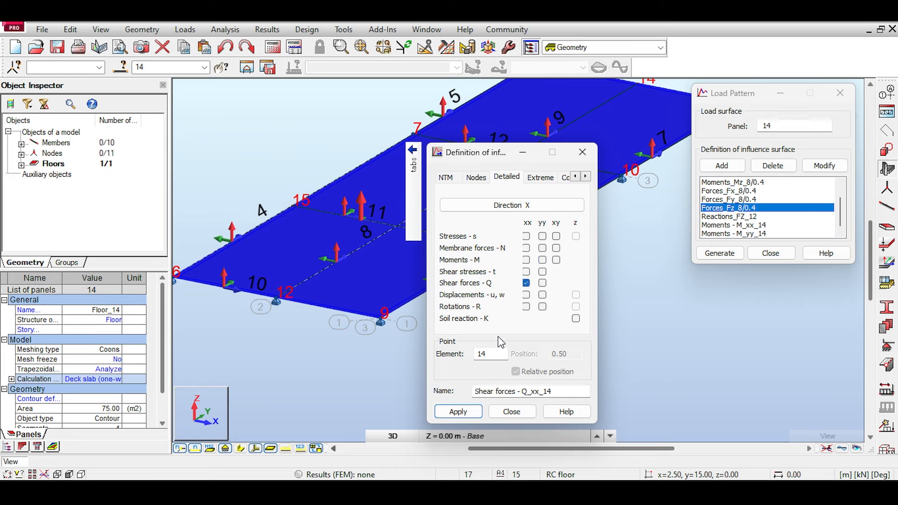
{"action": "left_click", "coordinate": [542, 283]}
{"action": "left_click_drag", "start_coordinate": [489, 160], "coordinate": [713, 165]}
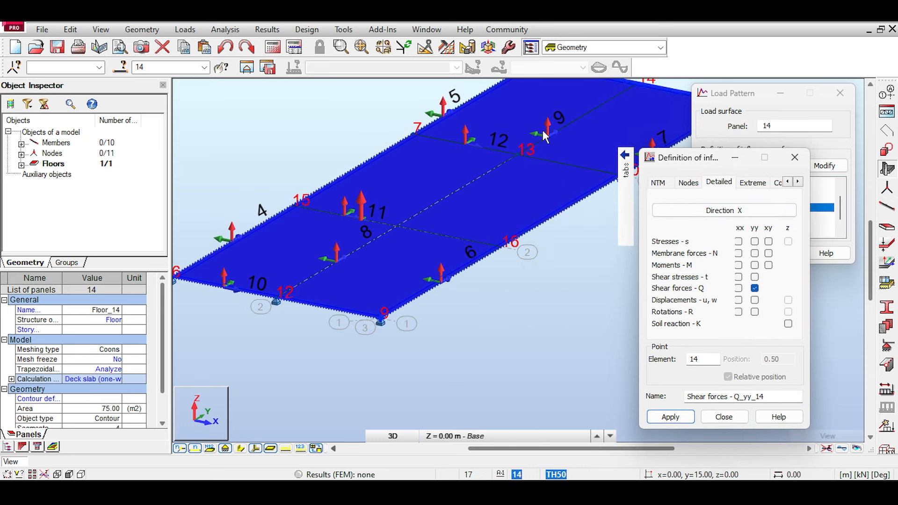
{"action": "middle_click_drag", "start_coordinate": [583, 93], "coordinate": [565, 150]}
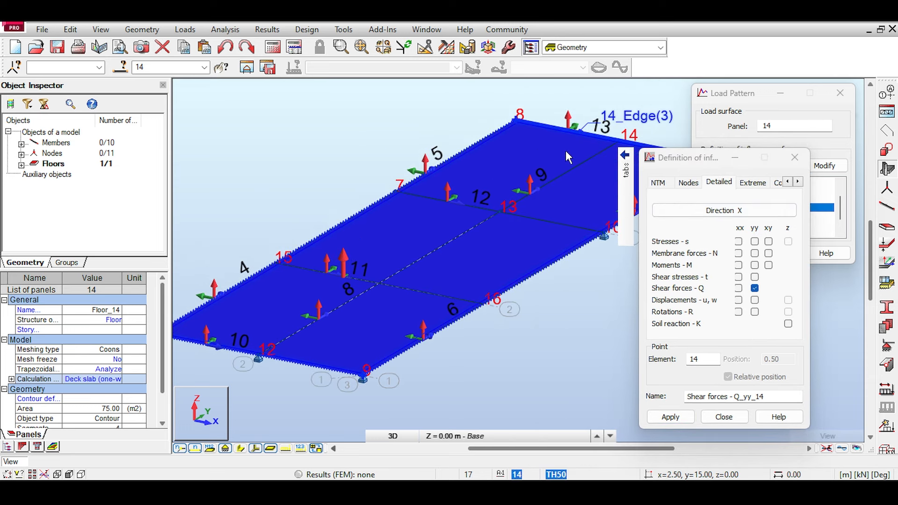
{"action": "left_click", "coordinate": [712, 417]}
Step: Generate the load patterns for the defined influence surfaces with panel 14 as the load surface
{"action": "scroll", "coordinate": [506, 184], "scroll_direction": "down", "scroll_amount": 1}
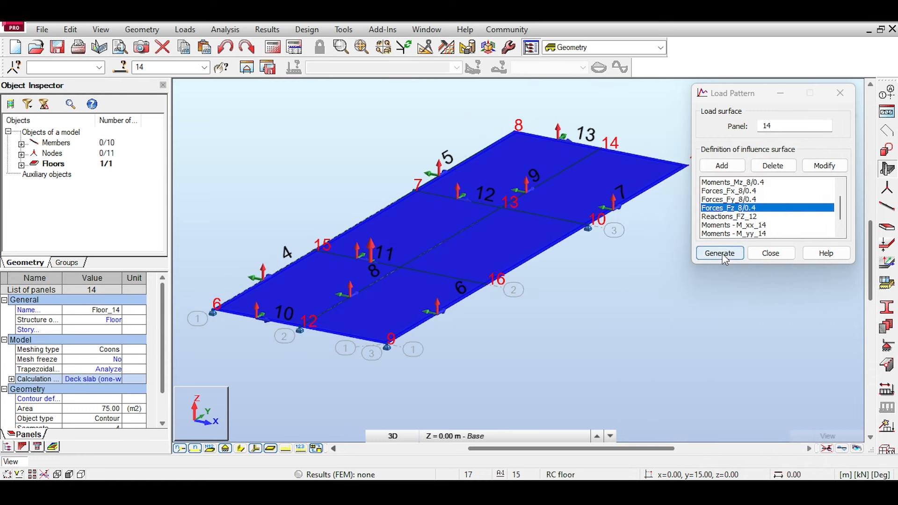
{"action": "left_click", "coordinate": [784, 124]}
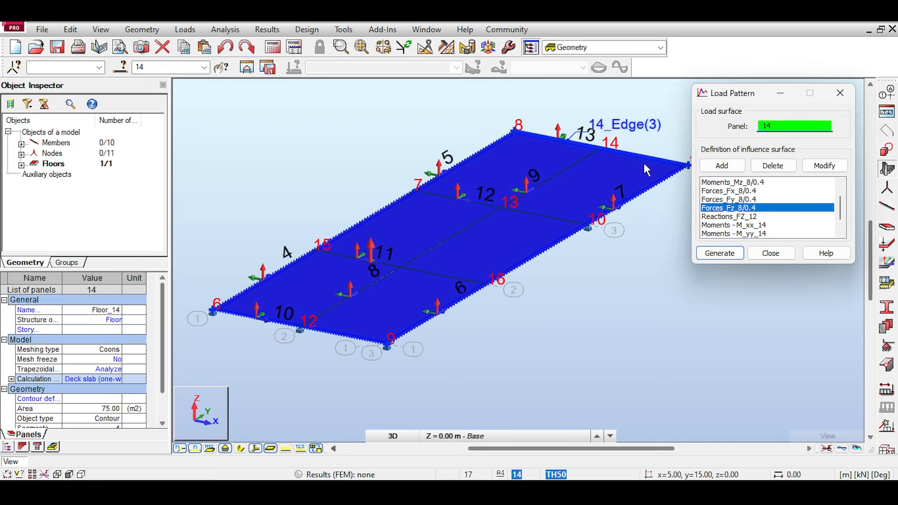
{"action": "left_click", "coordinate": [734, 254]}
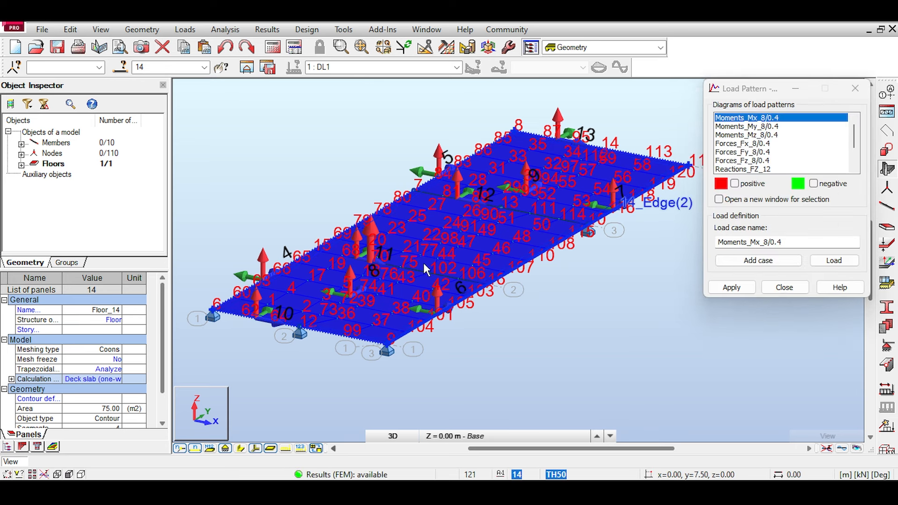
Step: Hide the local axes, bar numbers and node numbers in the model view and deselect the floor slab
{"action": "middle_click_drag", "start_coordinate": [361, 166], "coordinate": [354, 197]}
{"action": "scroll", "coordinate": [354, 197], "scroll_direction": "down", "scroll_amount": 1}
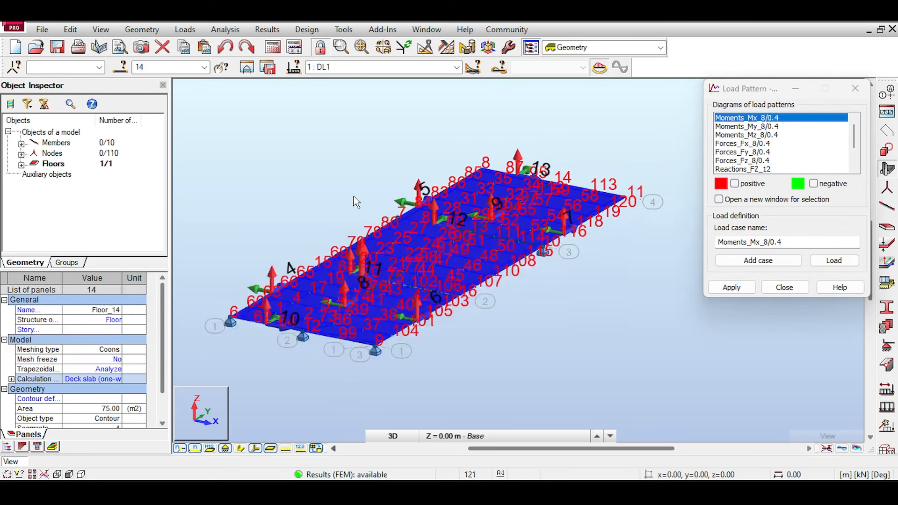
{"action": "left_click", "coordinate": [256, 448]}
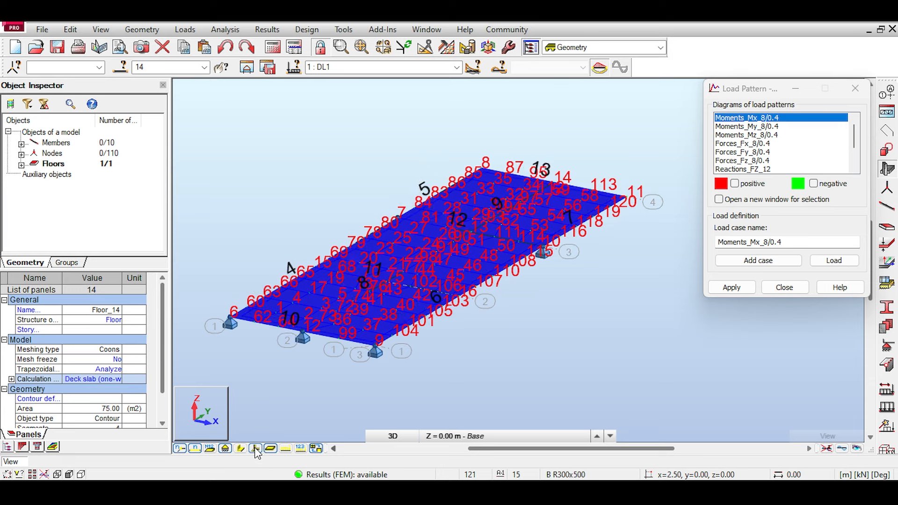
{"action": "left_click", "coordinate": [195, 448]}
{"action": "left_click", "coordinate": [180, 449]}
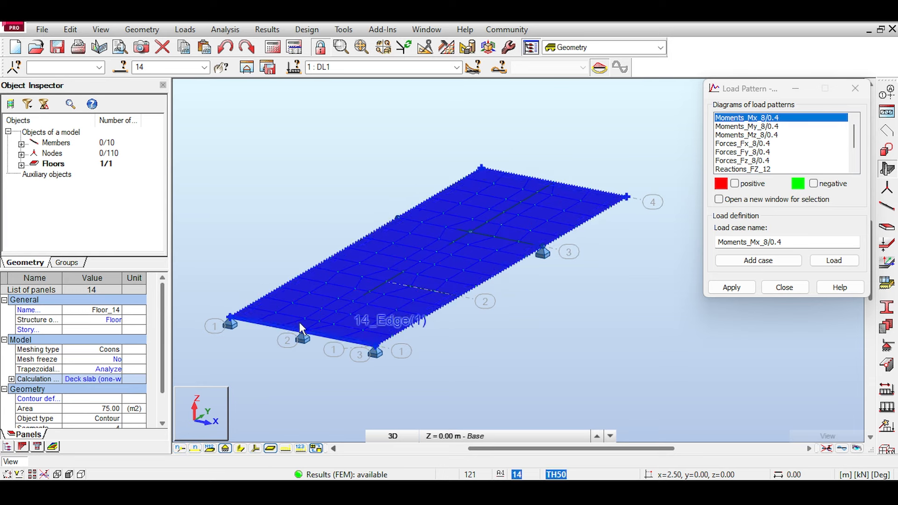
{"action": "left_click", "coordinate": [624, 149]}
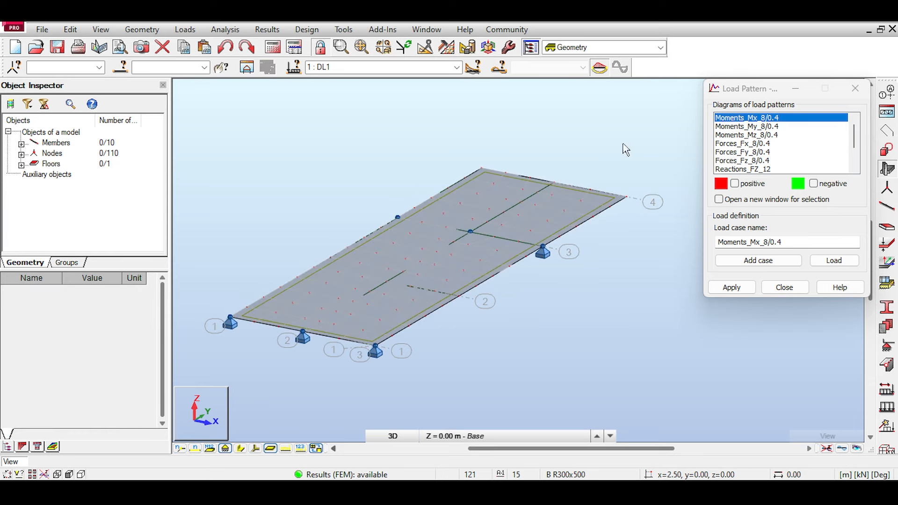
Step: Display the positive and negative areas of the Moments_Mx_8/0.4 load pattern on the slab
{"action": "left_click", "coordinate": [759, 125]}
{"action": "left_click", "coordinate": [745, 115]}
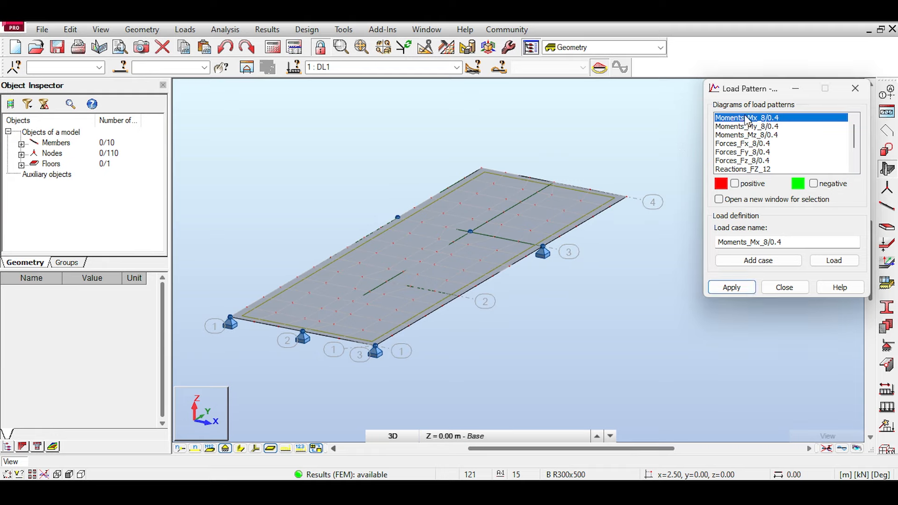
{"action": "left_click", "coordinate": [732, 287]}
{"action": "left_click", "coordinate": [734, 183]}
{"action": "left_click", "coordinate": [813, 184]}
{"action": "left_click", "coordinate": [733, 287]}
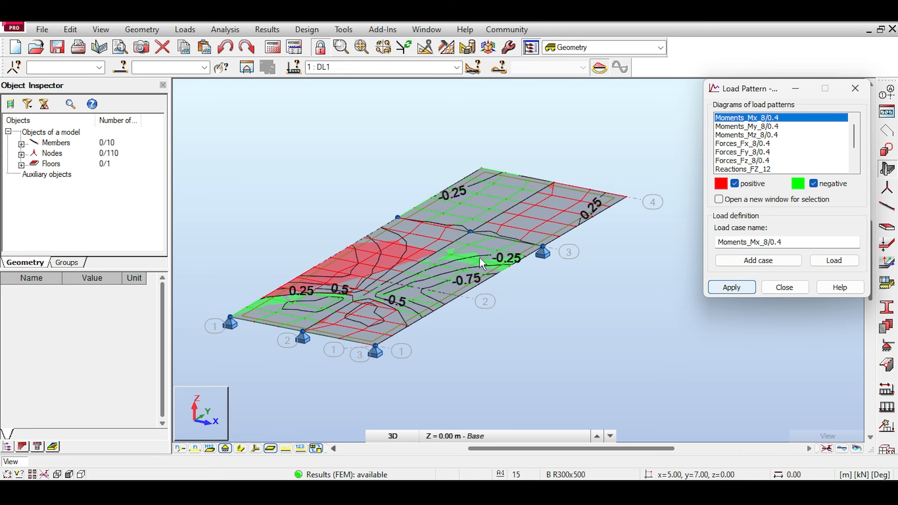
{"action": "scroll", "coordinate": [479, 257], "scroll_direction": "up", "scroll_amount": 3}
{"action": "scroll", "coordinate": [472, 279], "scroll_direction": "down", "scroll_amount": 2}
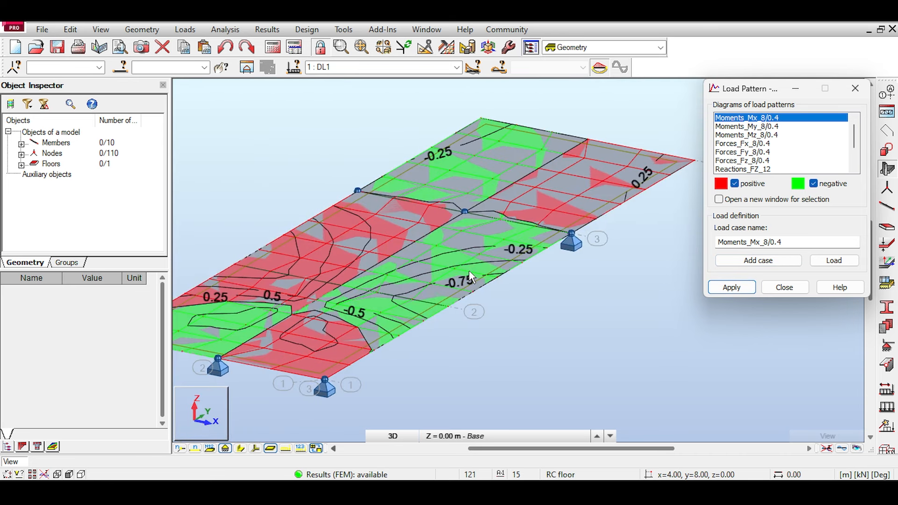
Step: Turn off the panel thickness display so the slab's load pattern is drawn on a flat surface
{"action": "scroll", "coordinate": [469, 276], "scroll_direction": "up", "scroll_amount": 3}
{"action": "scroll", "coordinate": [469, 276], "scroll_direction": "down", "scroll_amount": 2}
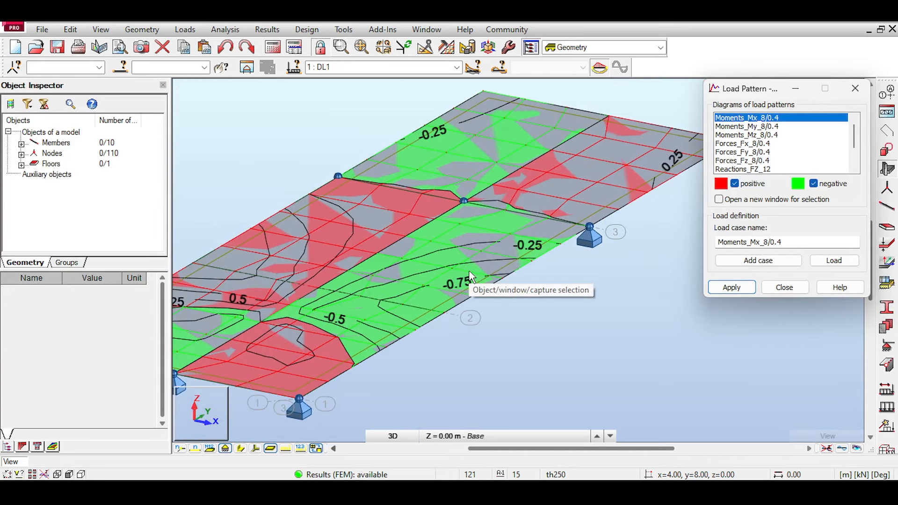
{"action": "middle_click_drag", "start_coordinate": [467, 276], "coordinate": [491, 242]}
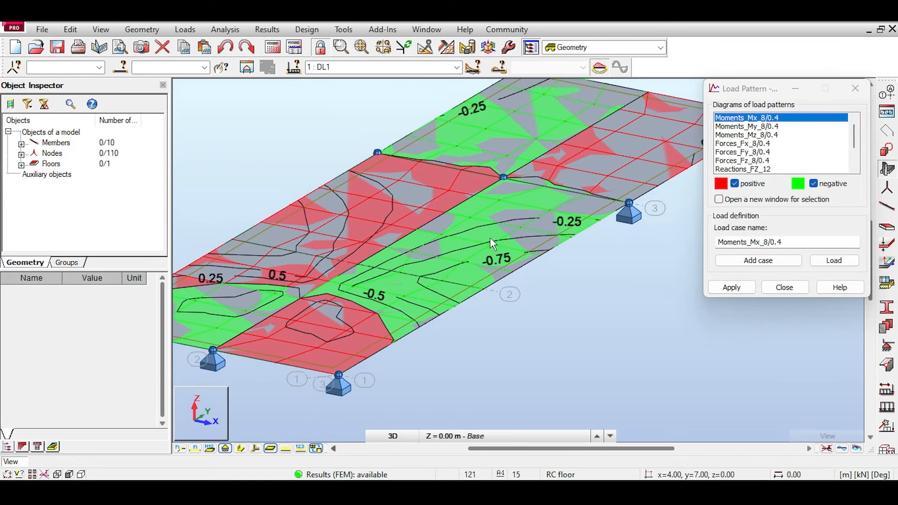
{"action": "scroll", "coordinate": [489, 241], "scroll_direction": "down", "scroll_amount": 1}
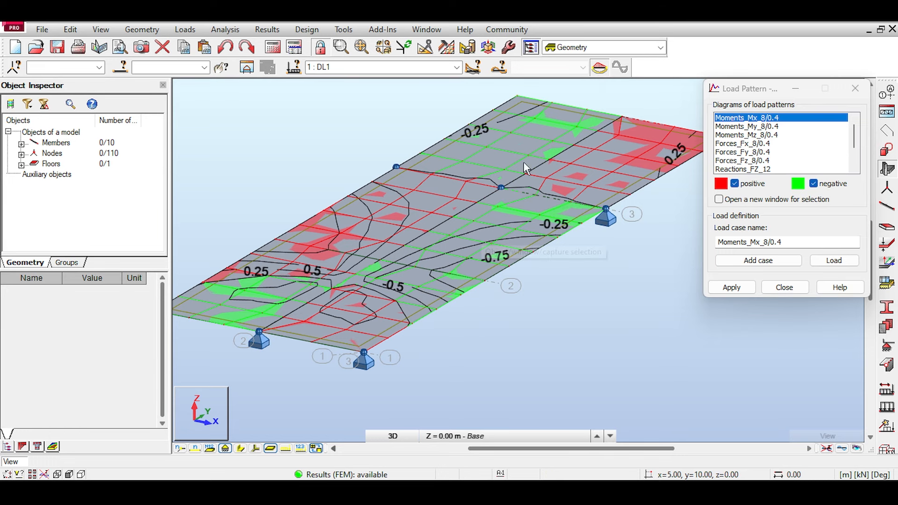
{"action": "scroll", "coordinate": [537, 209], "scroll_direction": "up", "scroll_amount": 2}
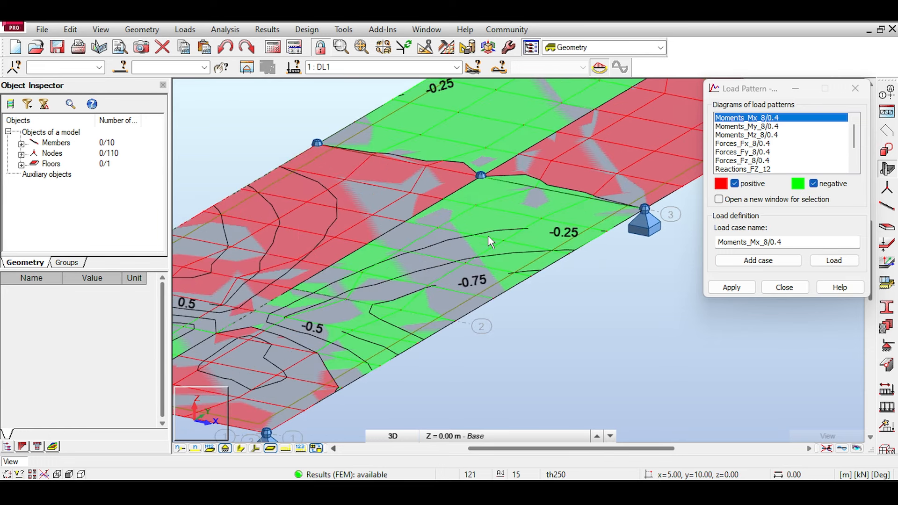
{"action": "scroll", "coordinate": [497, 232], "scroll_direction": "up", "scroll_amount": 2}
{"action": "scroll", "coordinate": [497, 233], "scroll_direction": "down", "scroll_amount": 3}
{"action": "scroll", "coordinate": [497, 233], "scroll_direction": "down", "scroll_amount": 3}
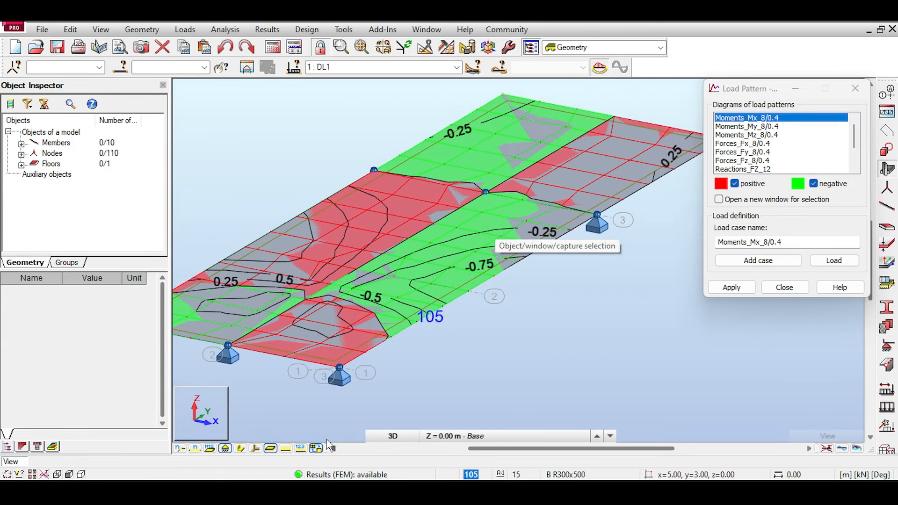
{"action": "left_click", "coordinate": [271, 449]}
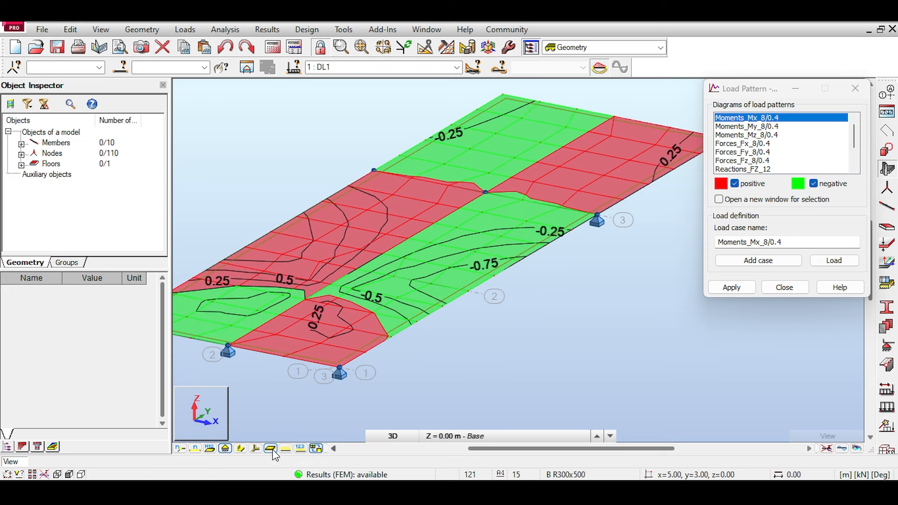
Step: Show the bar numbers on the model with the Moments_Mx_8/0.4 load pattern
{"action": "scroll", "coordinate": [374, 318], "scroll_direction": "down", "scroll_amount": 2}
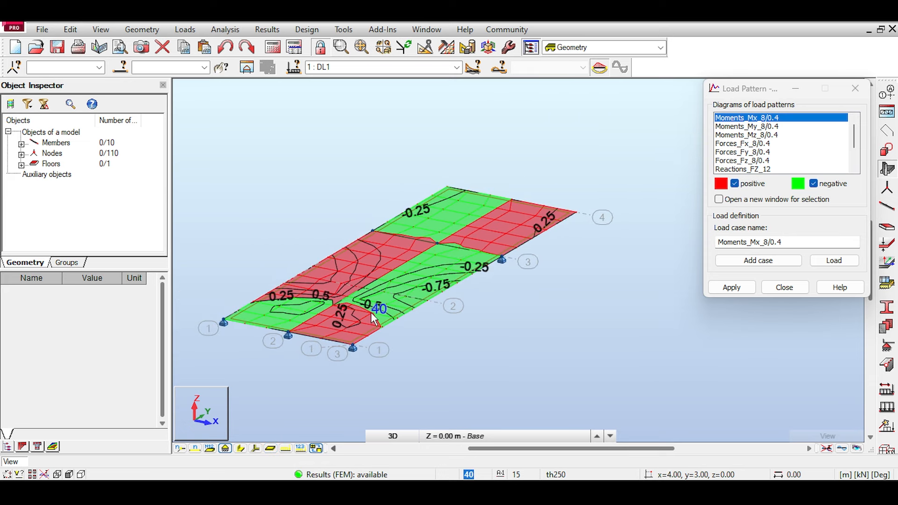
{"action": "middle_click_drag", "start_coordinate": [370, 302], "coordinate": [409, 265]}
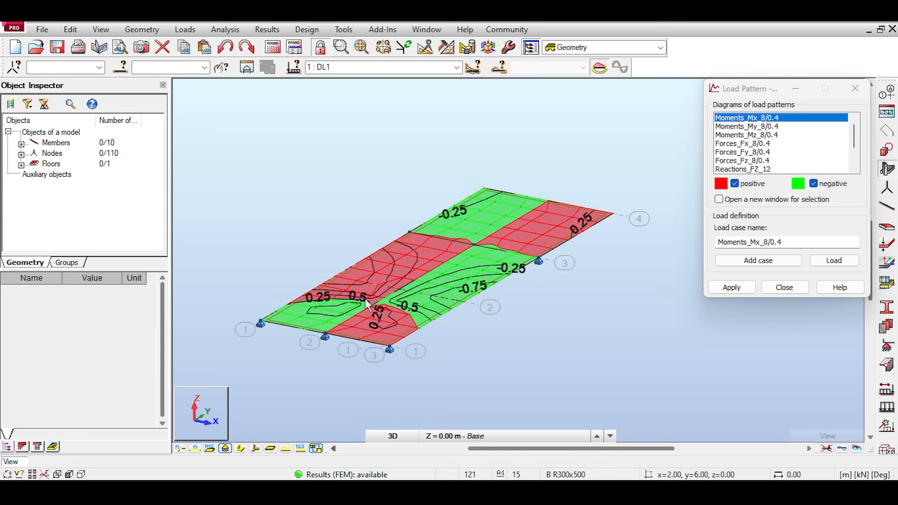
{"action": "scroll", "coordinate": [365, 299], "scroll_direction": "up", "scroll_amount": 2}
{"action": "scroll", "coordinate": [368, 286], "scroll_direction": "up", "scroll_amount": 1}
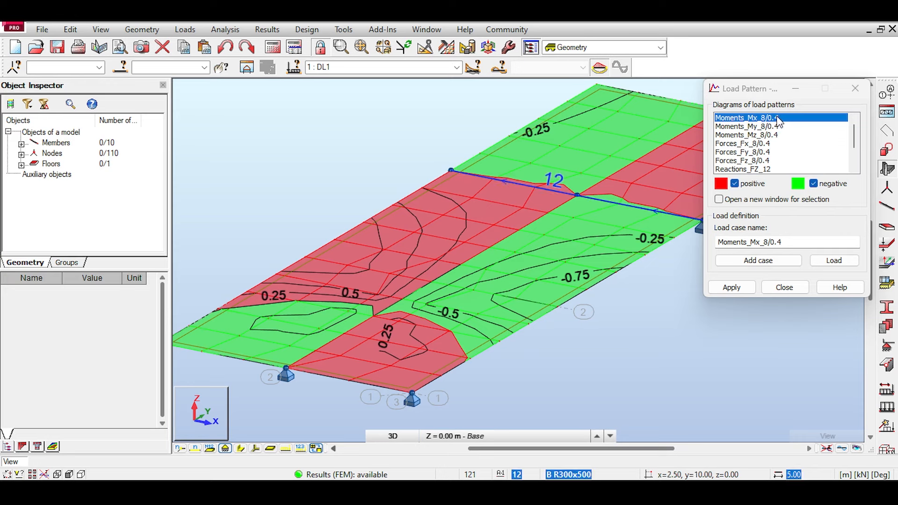
{"action": "left_click", "coordinate": [210, 449]}
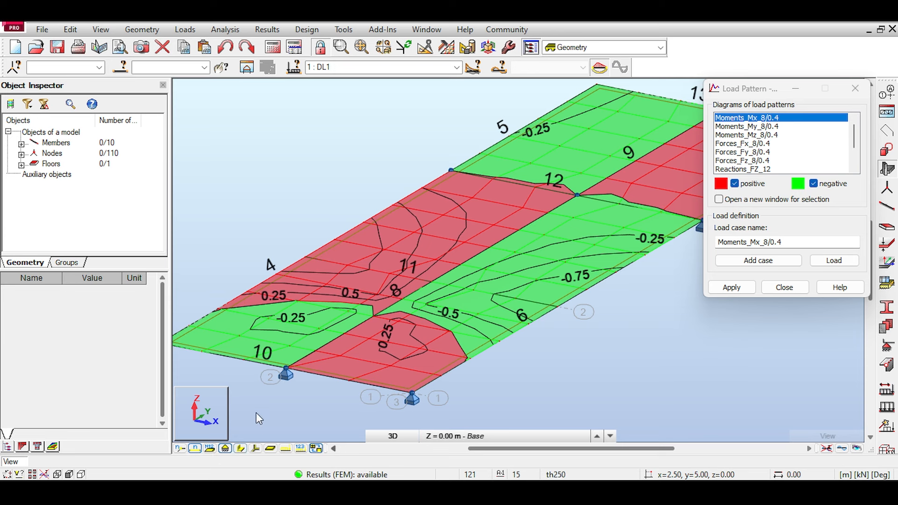
Step: Inspect beam 8 with the section shapes temporarily displayed, examine the pattern's sign change along it, and clear the selection
{"action": "left_click", "coordinate": [240, 448]}
{"action": "left_click", "coordinate": [411, 287]}
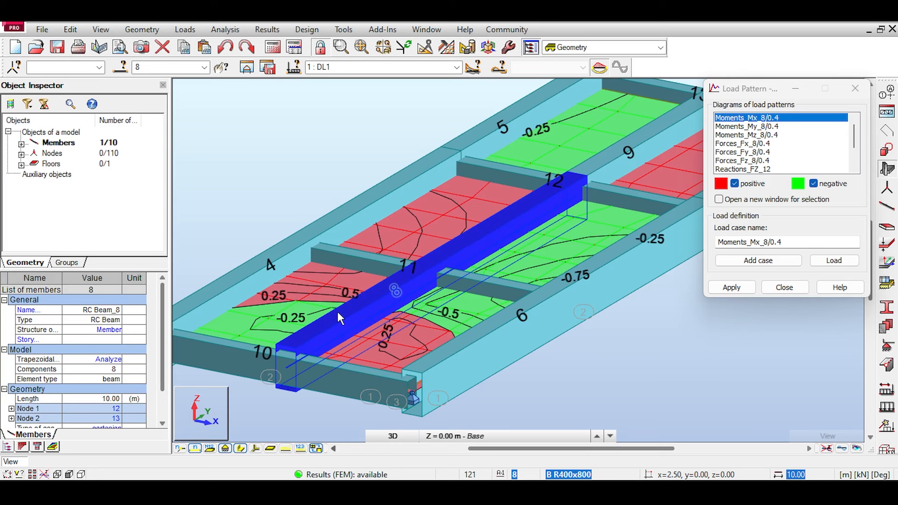
{"action": "scroll", "coordinate": [338, 312], "scroll_direction": "up", "scroll_amount": 3}
{"action": "scroll", "coordinate": [375, 305], "scroll_direction": "up", "scroll_amount": 2}
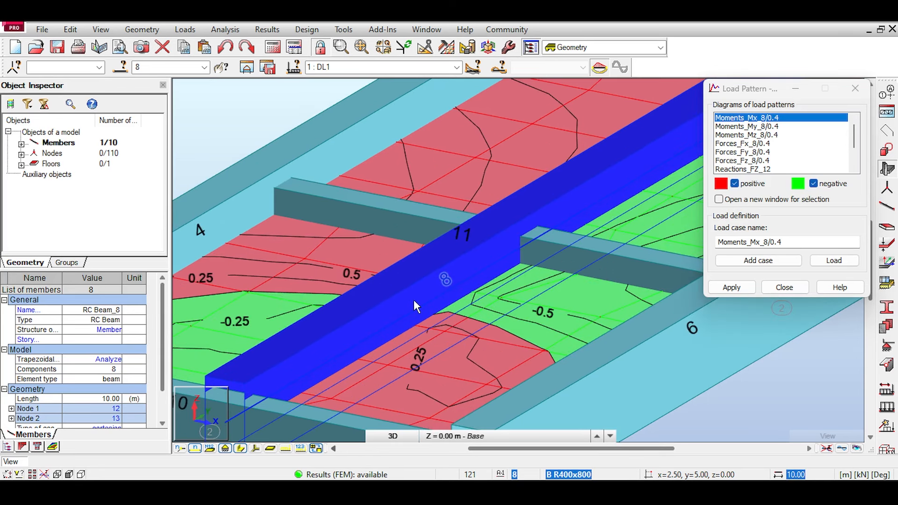
{"action": "scroll", "coordinate": [425, 282], "scroll_direction": "down", "scroll_amount": 2}
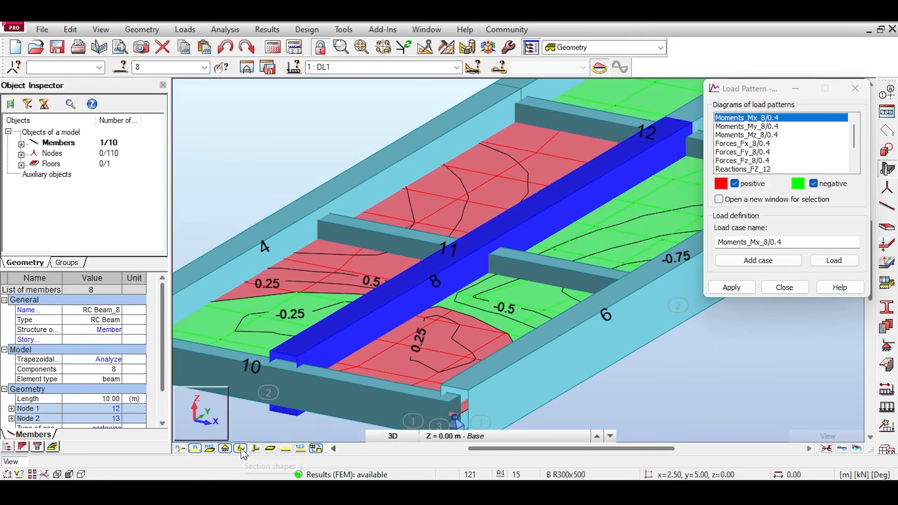
{"action": "left_click", "coordinate": [241, 448]}
{"action": "scroll", "coordinate": [389, 313], "scroll_direction": "up", "scroll_amount": 4}
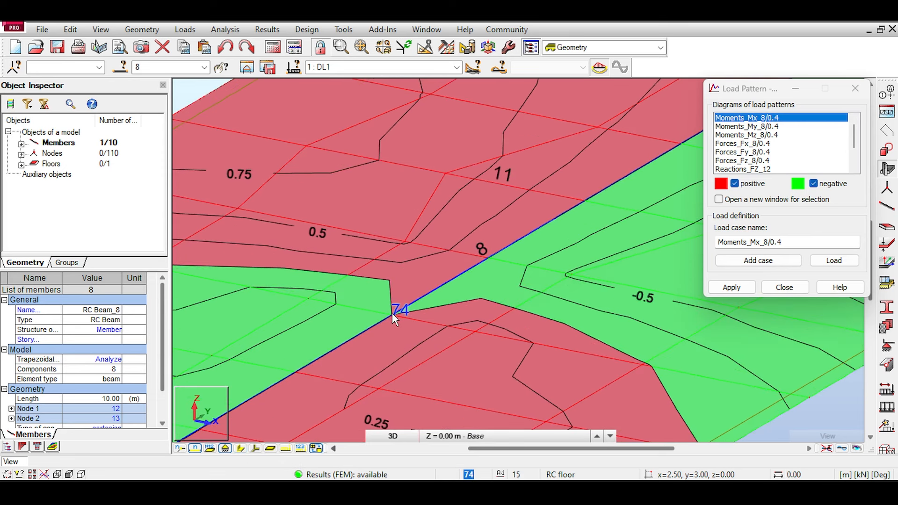
{"action": "scroll", "coordinate": [392, 313], "scroll_direction": "down", "scroll_amount": 4}
{"action": "key", "text": "Escape"}
Step: Add a dimension line along beam 8 from 2.50, 0.00, 0.00 to 2.50, 3.00, 0.00, offset through 5.00, 5.00, -1.00
{"action": "left_click", "coordinate": [343, 29]}
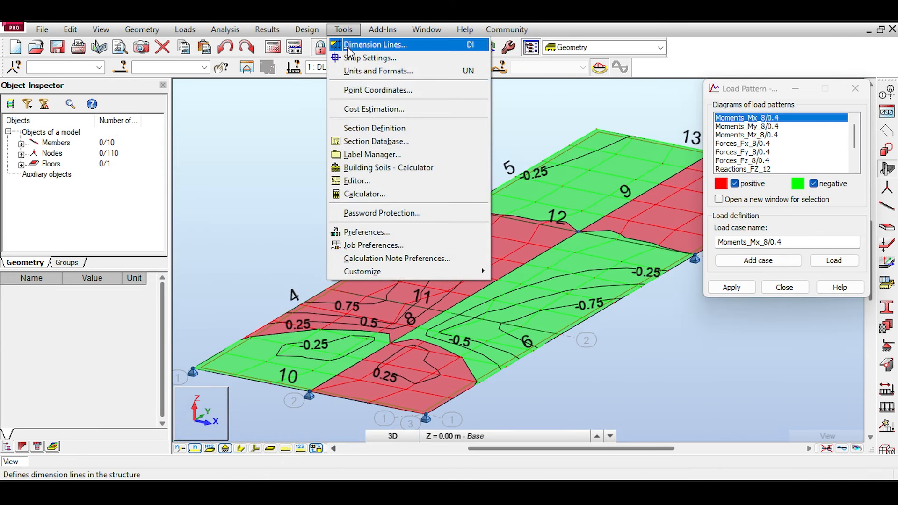
{"action": "left_click", "coordinate": [349, 45]}
{"action": "left_click", "coordinate": [309, 395]}
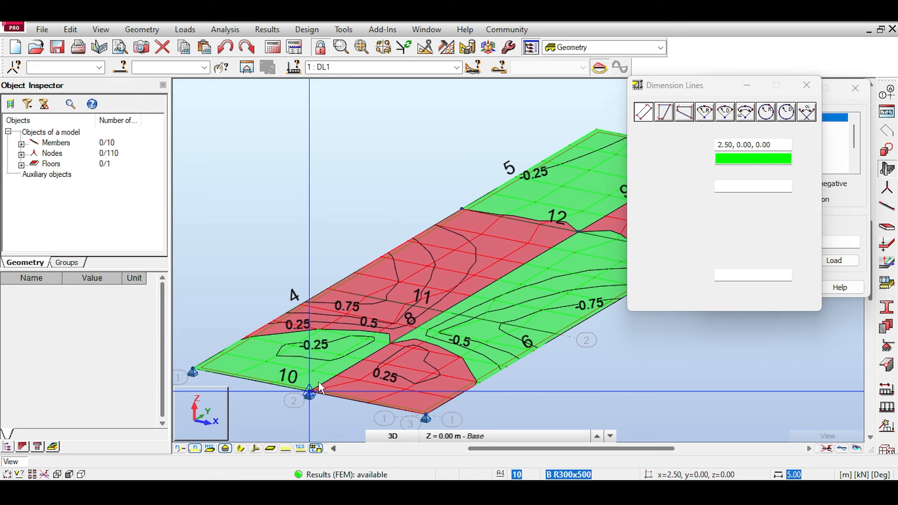
{"action": "left_click", "coordinate": [391, 341]}
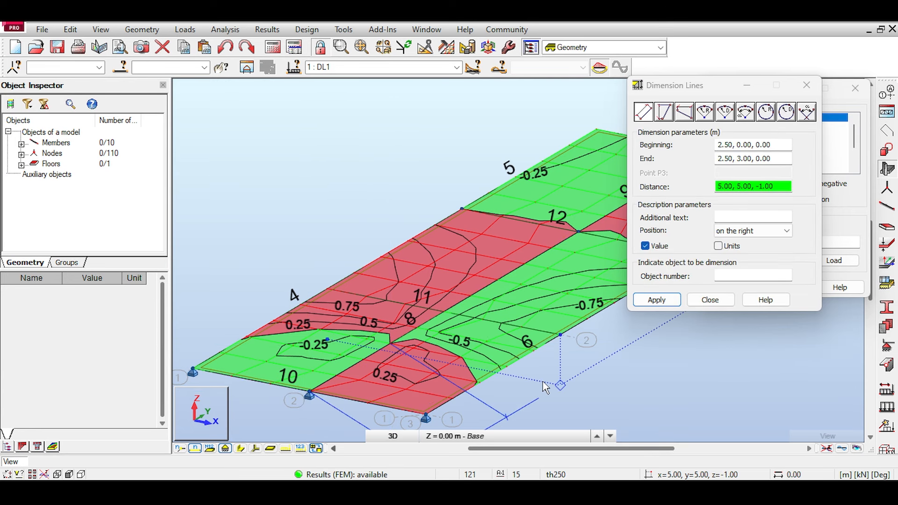
{"action": "left_click", "coordinate": [545, 387]}
{"action": "middle_click_drag", "start_coordinate": [545, 388], "coordinate": [481, 327]}
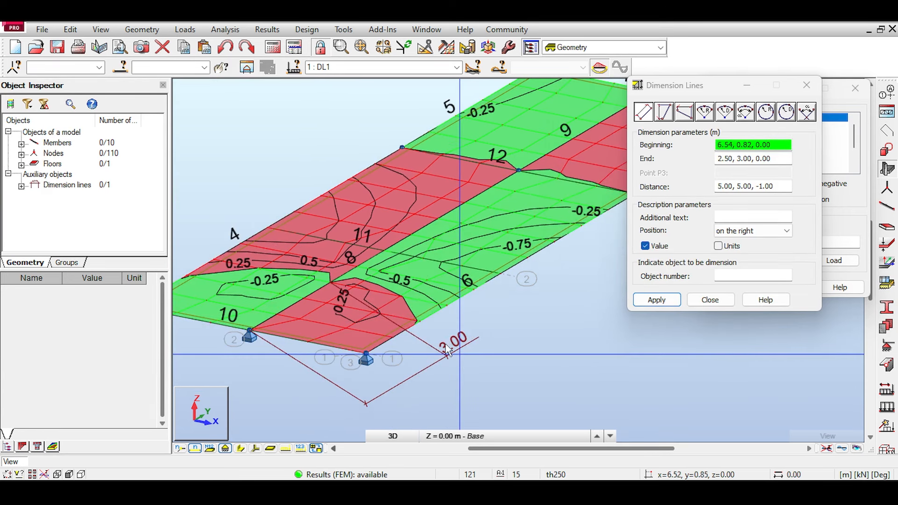
Step: Add a dimension line for beam 8's full length from 2.50, 10.00, 0.00 to 2.50, 0.00, 0.00, then close the dimension dialog
{"action": "left_click", "coordinate": [516, 171]}
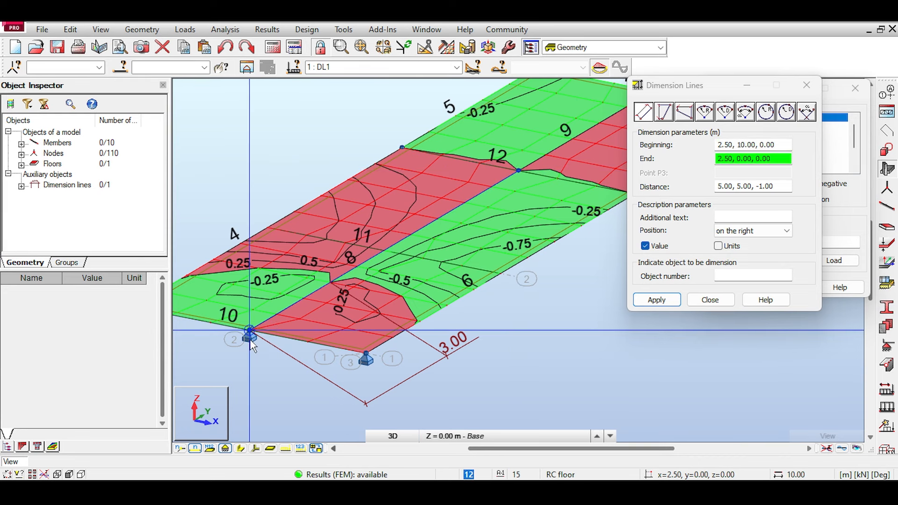
{"action": "left_click", "coordinate": [250, 339]}
{"action": "left_click", "coordinate": [534, 368]}
{"action": "middle_click_drag", "start_coordinate": [505, 354], "coordinate": [374, 369]}
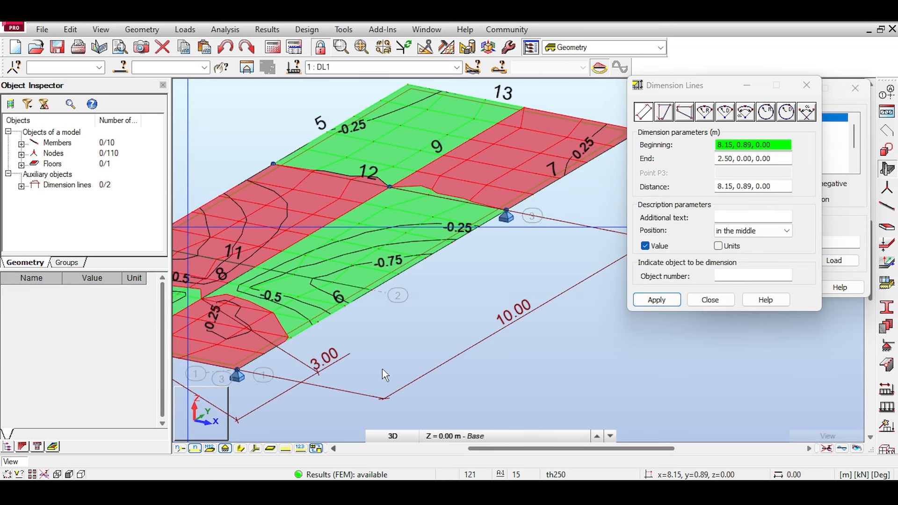
{"action": "scroll", "coordinate": [382, 374], "scroll_direction": "down", "scroll_amount": 1}
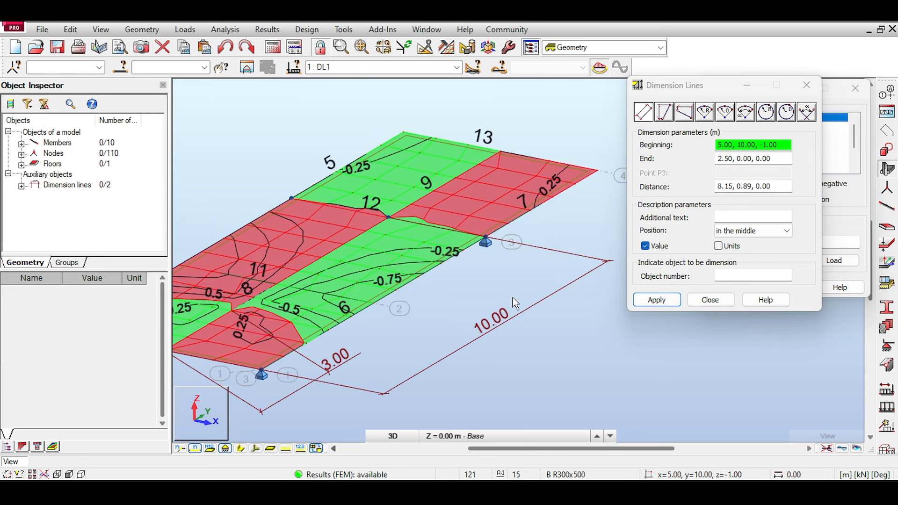
{"action": "middle_click_drag", "start_coordinate": [354, 261], "coordinate": [411, 241]}
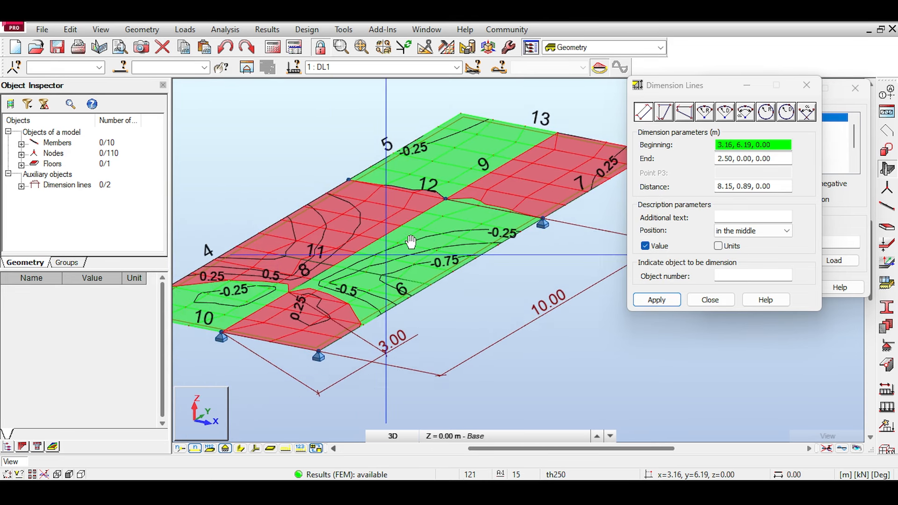
{"action": "scroll", "coordinate": [307, 280], "scroll_direction": "up", "scroll_amount": 5}
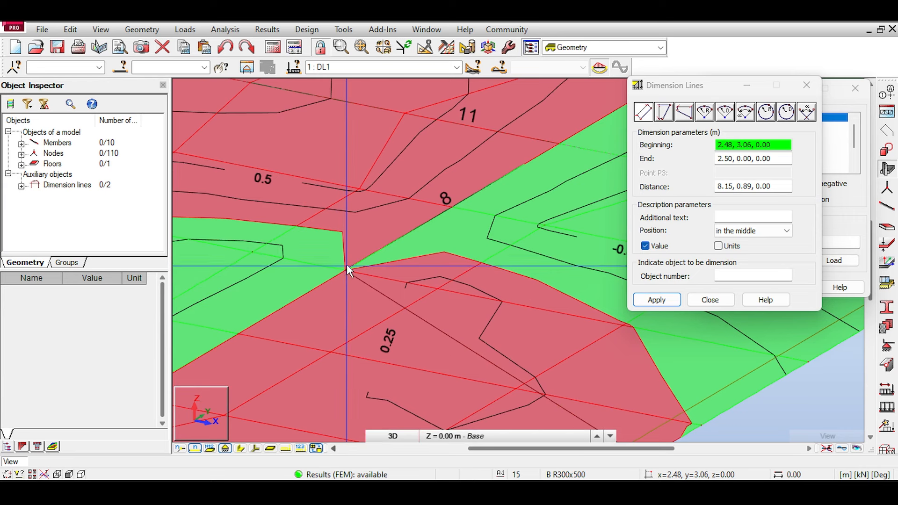
{"action": "scroll", "coordinate": [408, 238], "scroll_direction": "down", "scroll_amount": 1}
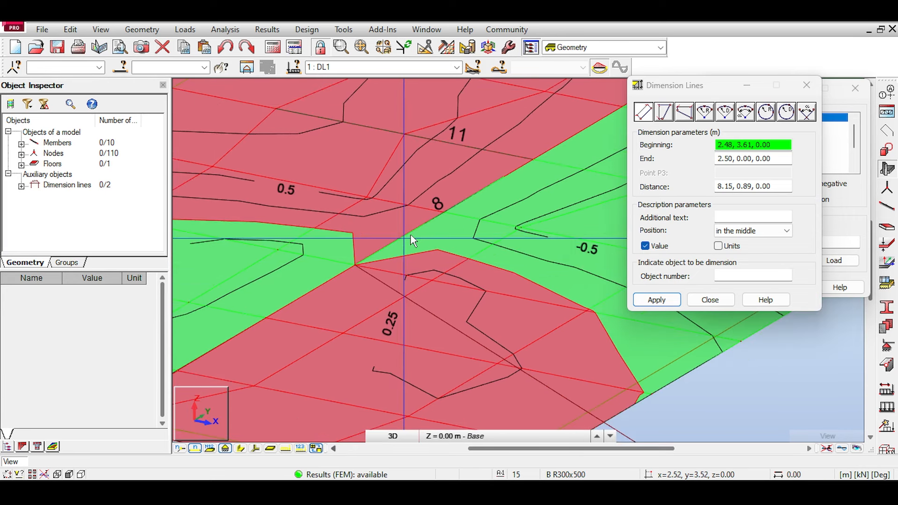
{"action": "scroll", "coordinate": [364, 256], "scroll_direction": "down", "scroll_amount": 4}
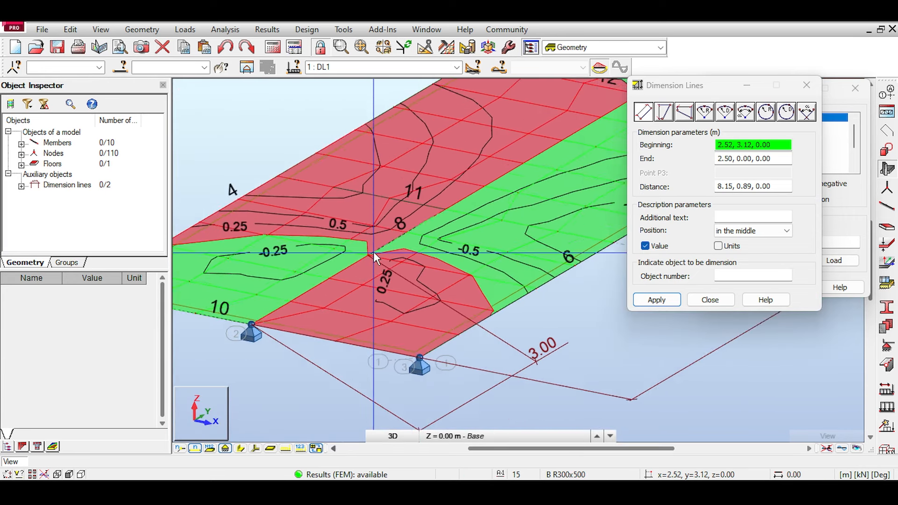
{"action": "scroll", "coordinate": [373, 252], "scroll_direction": "down", "scroll_amount": 1}
{"action": "left_click", "coordinate": [697, 300]}
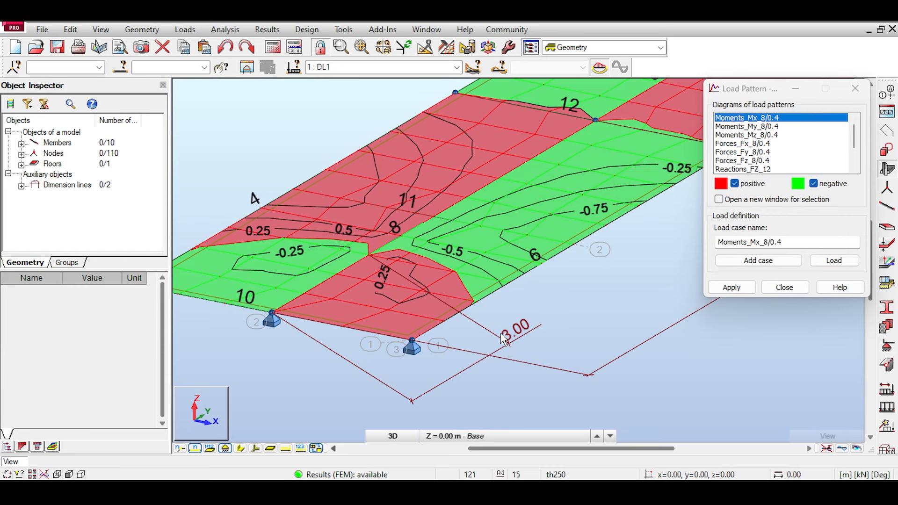
Step: Examine the isoline values and the positive and negative zones of the Moments_Mx_8/0.4 pattern around beams 8, 6 and 5
{"action": "scroll", "coordinate": [372, 222], "scroll_direction": "down", "scroll_amount": 1}
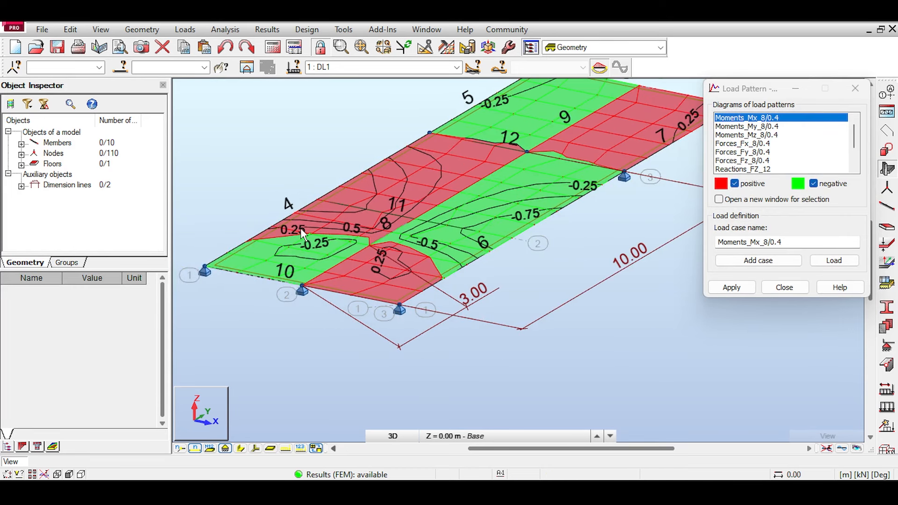
{"action": "scroll", "coordinate": [378, 240], "scroll_direction": "up", "scroll_amount": 2}
{"action": "scroll", "coordinate": [379, 240], "scroll_direction": "up", "scroll_amount": 3}
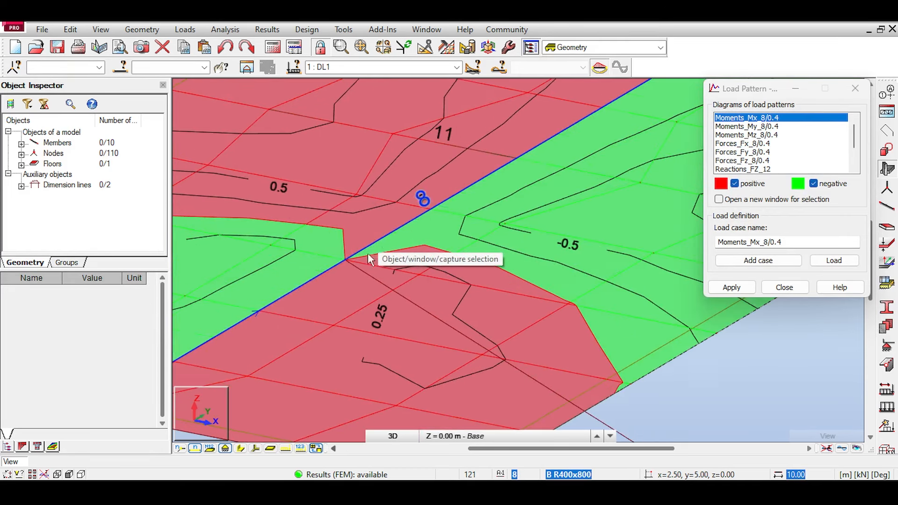
{"action": "scroll", "coordinate": [344, 263], "scroll_direction": "down", "scroll_amount": 2}
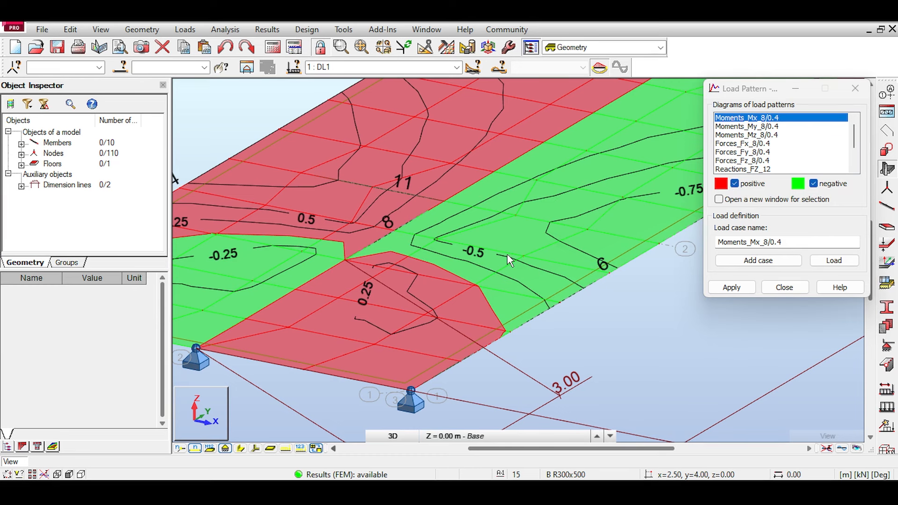
{"action": "scroll", "coordinate": [537, 248], "scroll_direction": "up", "scroll_amount": 2}
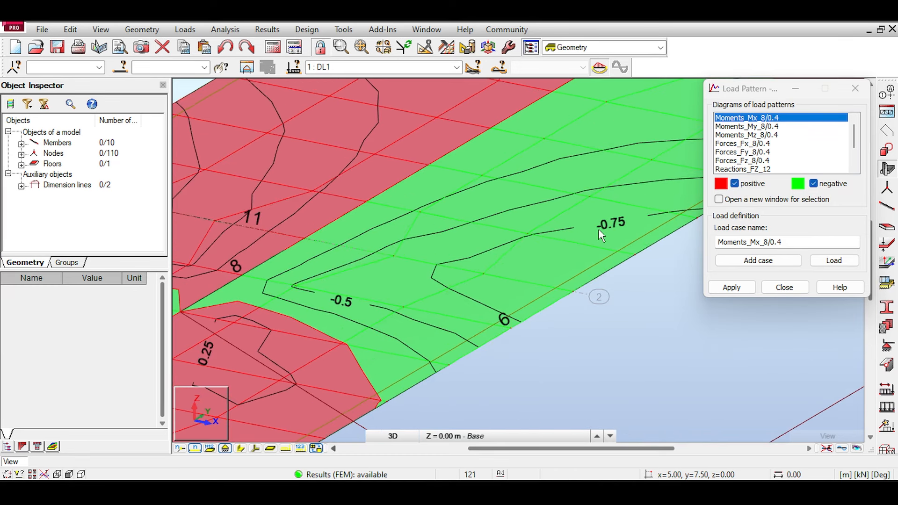
{"action": "scroll", "coordinate": [593, 232], "scroll_direction": "up", "scroll_amount": 2}
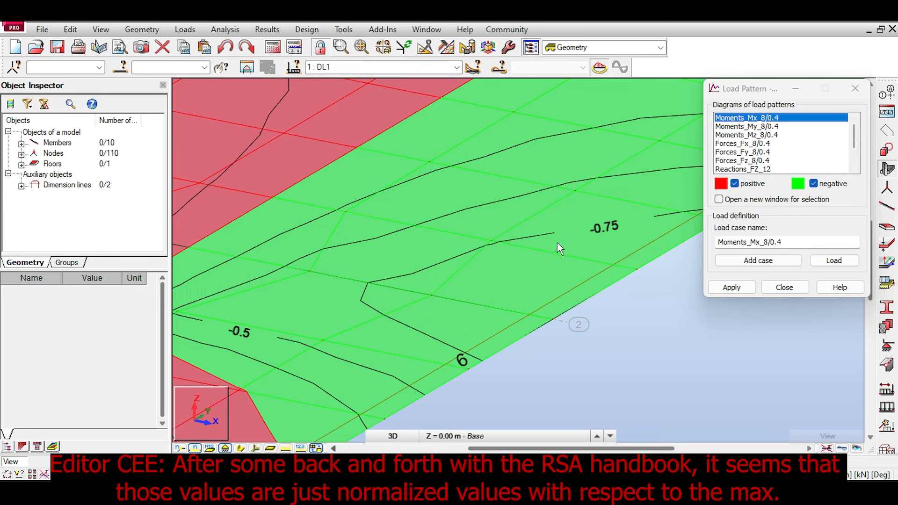
{"action": "middle_click_drag", "start_coordinate": [462, 357], "coordinate": [592, 304]}
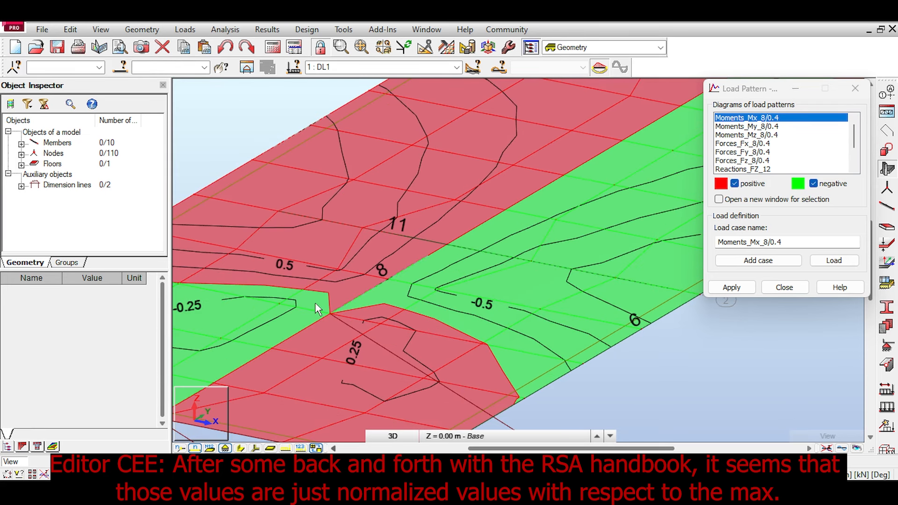
{"action": "scroll", "coordinate": [397, 198], "scroll_direction": "down", "scroll_amount": 2}
{"action": "middle_click_drag", "start_coordinate": [455, 181], "coordinate": [353, 347]}
{"action": "middle_click_drag", "start_coordinate": [538, 225], "coordinate": [514, 234]}
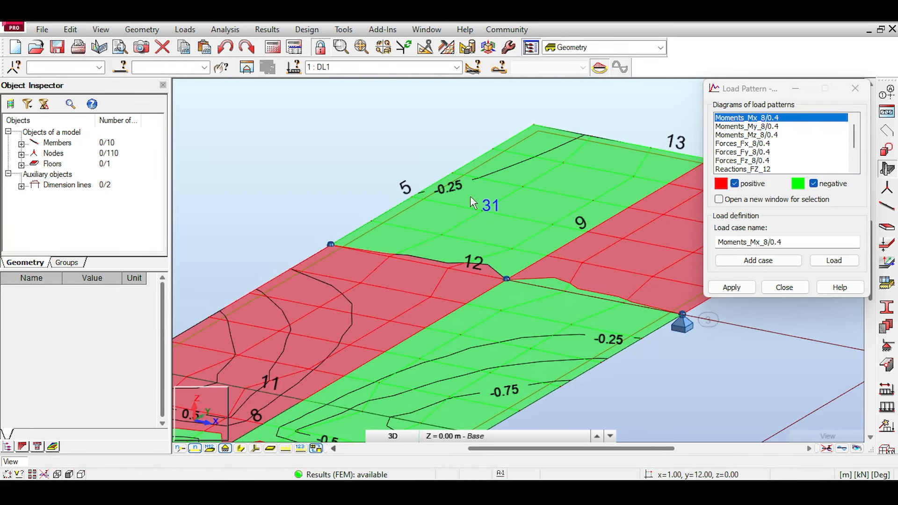
{"action": "scroll", "coordinate": [475, 201], "scroll_direction": "up", "scroll_amount": 3}
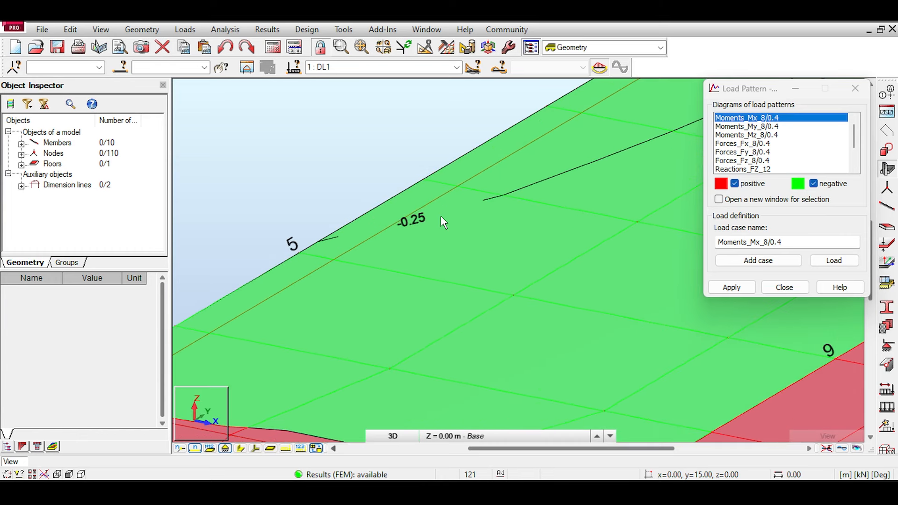
{"action": "scroll", "coordinate": [441, 218], "scroll_direction": "down", "scroll_amount": 2}
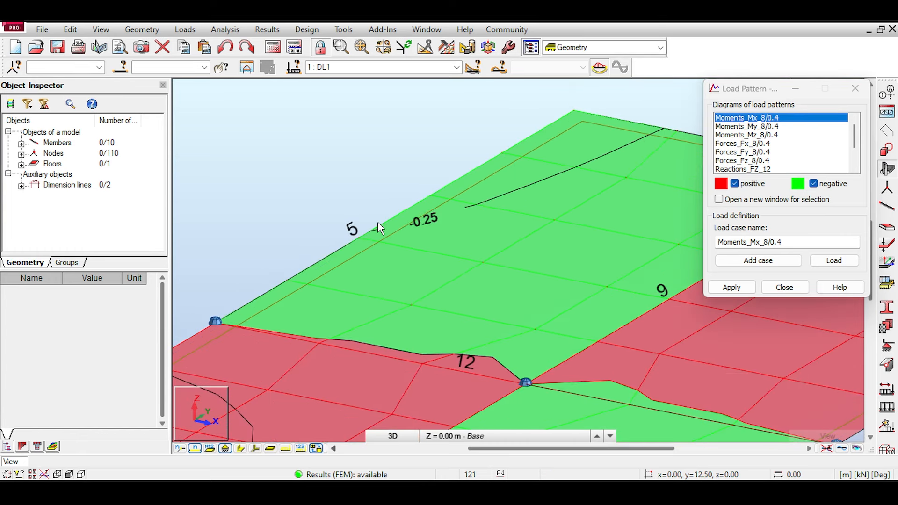
Step: Examine how the Moments_Mx_8/0.4 isolines and sign zones run from beam 12 to the point 3.00 m along beam 8
{"action": "scroll", "coordinate": [404, 229], "scroll_direction": "down", "scroll_amount": 2}
{"action": "middle_click_drag", "start_coordinate": [226, 423], "coordinate": [361, 330]}
{"action": "scroll", "coordinate": [361, 330], "scroll_direction": "down", "scroll_amount": 1}
{"action": "middle_click_drag", "start_coordinate": [299, 421], "coordinate": [372, 329]}
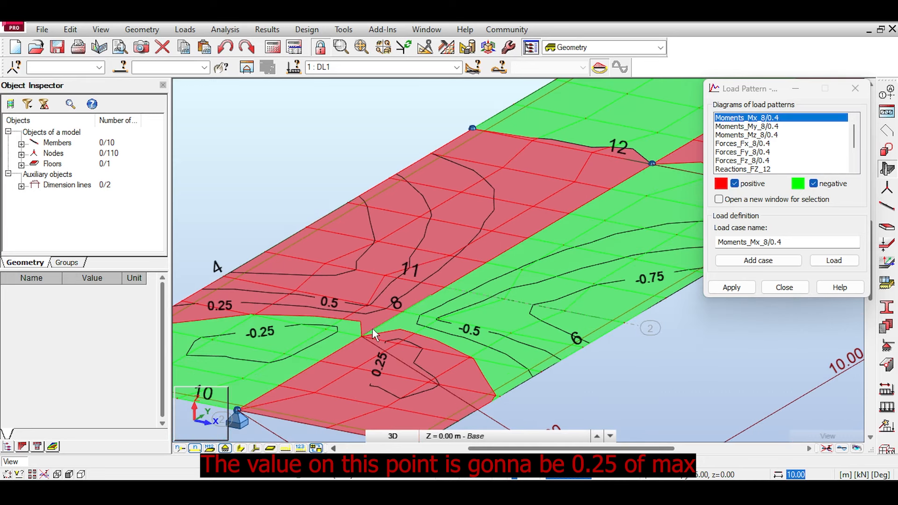
{"action": "scroll", "coordinate": [373, 328], "scroll_direction": "up", "scroll_amount": 4}
{"action": "scroll", "coordinate": [360, 333], "scroll_direction": "down", "scroll_amount": 3}
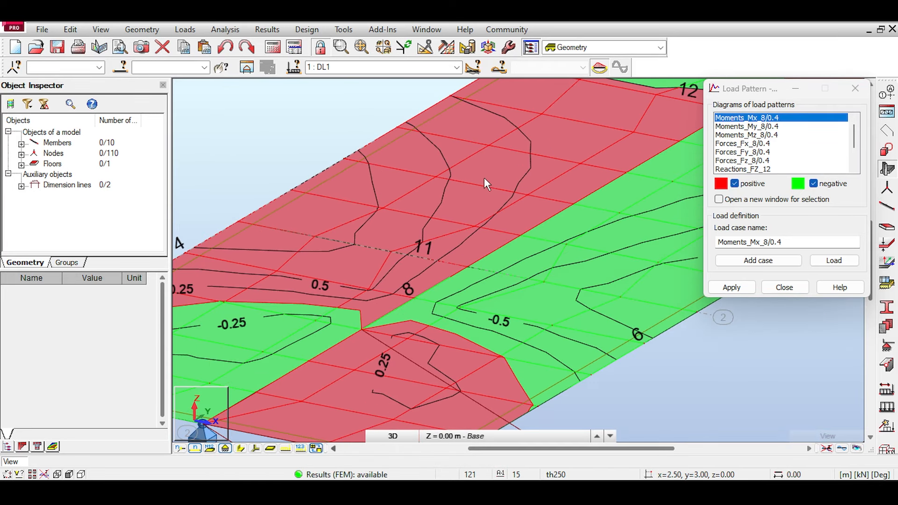
{"action": "scroll", "coordinate": [484, 178], "scroll_direction": "down", "scroll_amount": 1}
Step: Display the Moments_My_8/0.4 load pattern and move the Load Pattern dialog aside to view the whole slab
{"action": "left_click", "coordinate": [775, 127]}
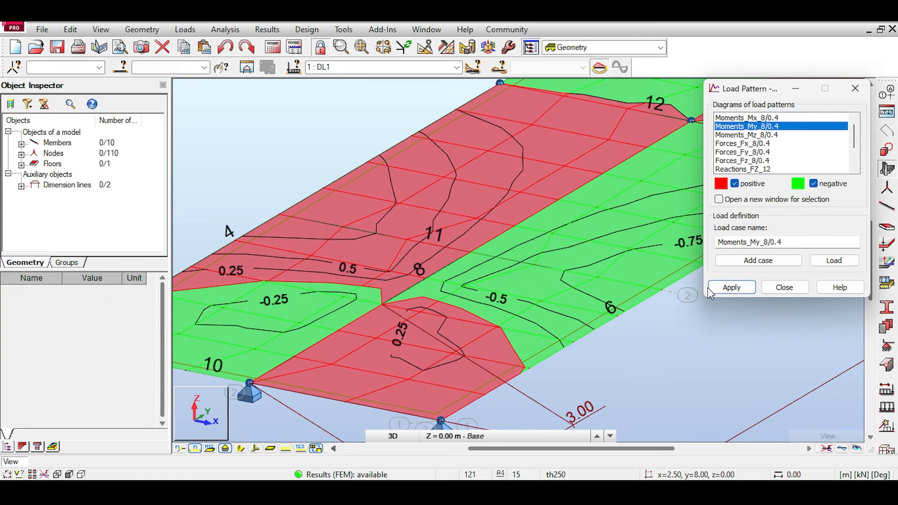
{"action": "left_click", "coordinate": [739, 287]}
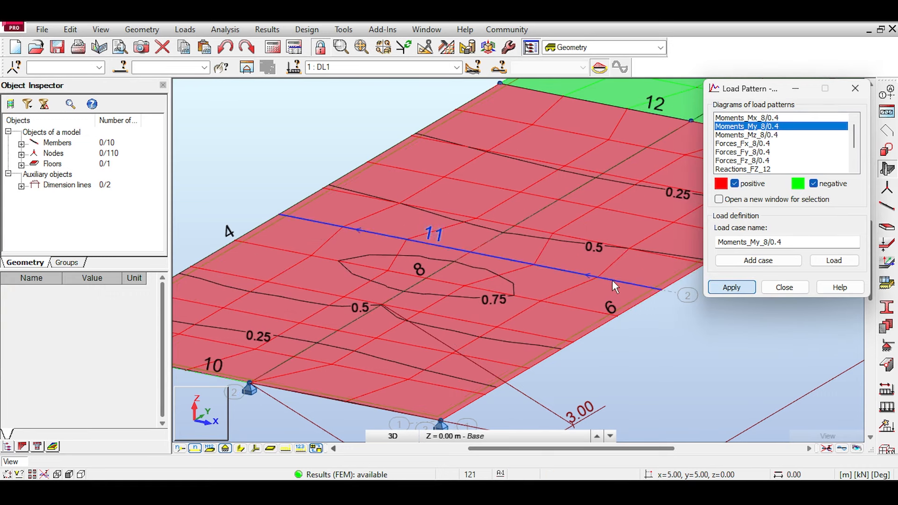
{"action": "left_click", "coordinate": [599, 277]}
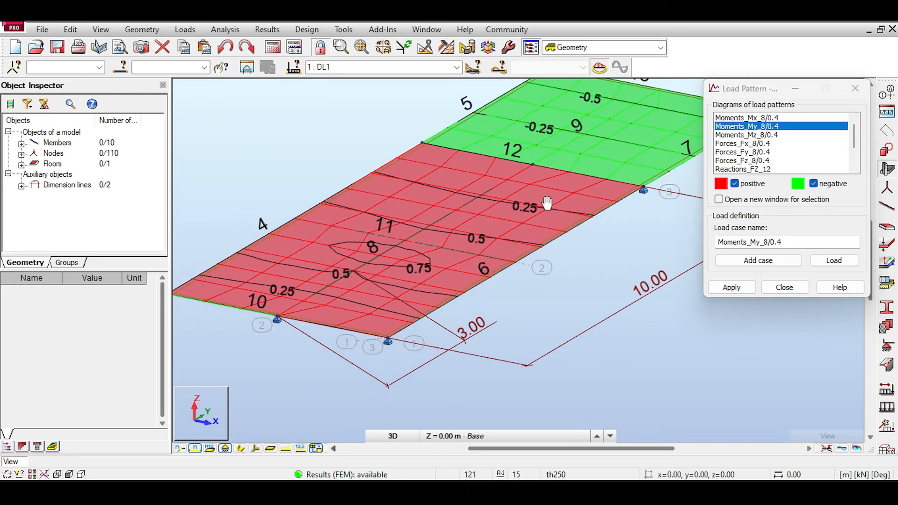
{"action": "middle_click_drag", "start_coordinate": [546, 203], "coordinate": [501, 215]}
{"action": "left_click_drag", "start_coordinate": [748, 92], "coordinate": [821, 170]}
{"action": "left_click_drag", "start_coordinate": [842, 114], "coordinate": [840, 89]}
{"action": "middle_click_drag", "start_coordinate": [588, 187], "coordinate": [583, 209], "text": "shift"}
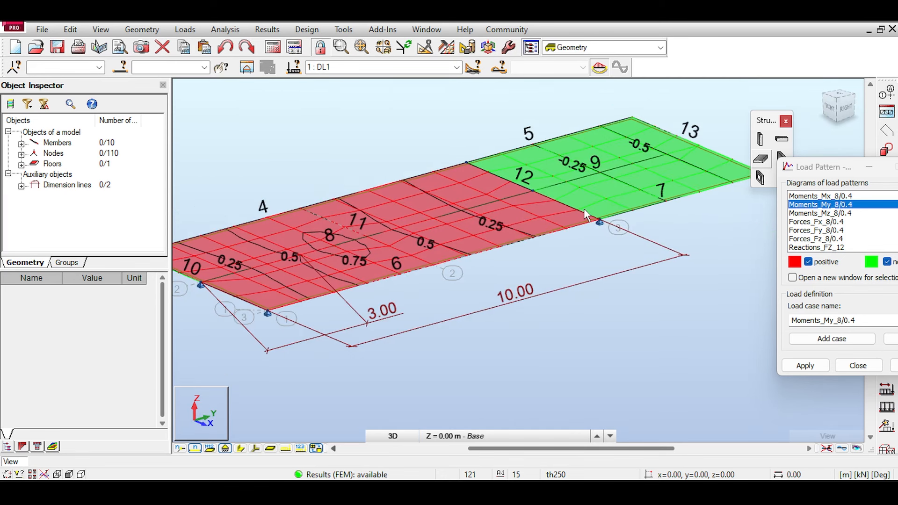
{"action": "scroll", "coordinate": [584, 208], "scroll_direction": "down", "scroll_amount": 2}
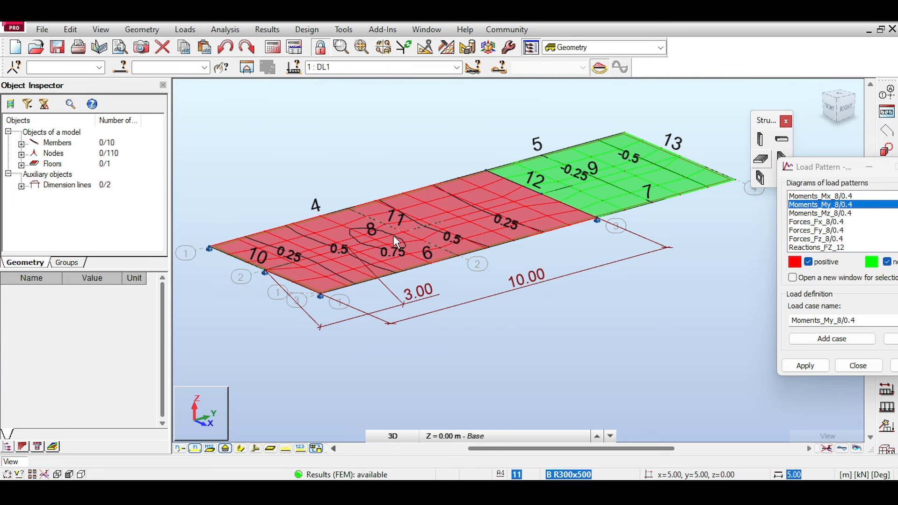
Step: Examine the Moments_My_8/0.4 isolines around beams 8 and 11 and the sign change across beam 12
{"action": "scroll", "coordinate": [358, 252], "scroll_direction": "up", "scroll_amount": 1}
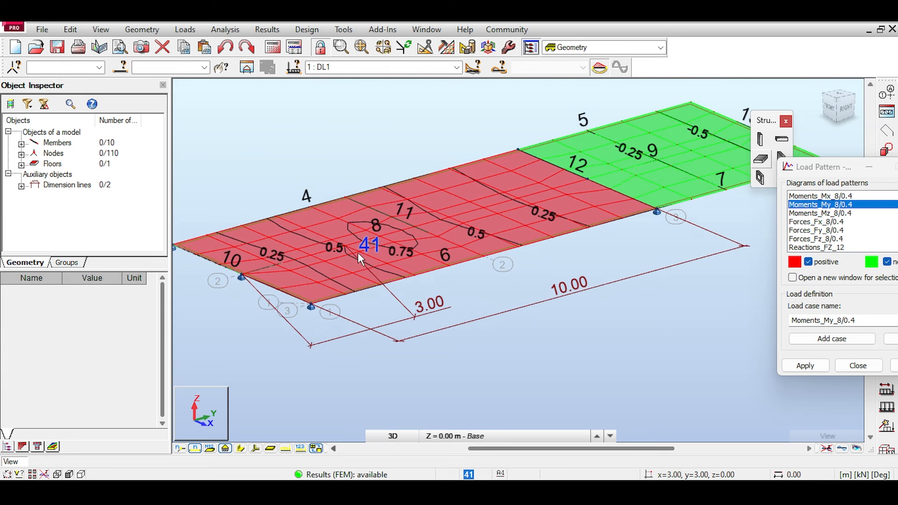
{"action": "scroll", "coordinate": [357, 253], "scroll_direction": "up", "scroll_amount": 2}
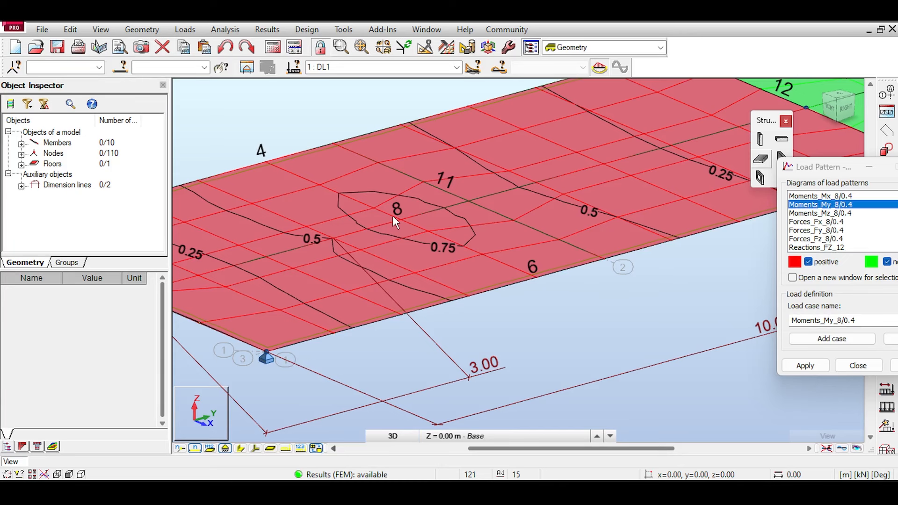
{"action": "scroll", "coordinate": [393, 217], "scroll_direction": "down", "scroll_amount": 1}
{"action": "scroll", "coordinate": [392, 216], "scroll_direction": "up", "scroll_amount": 3}
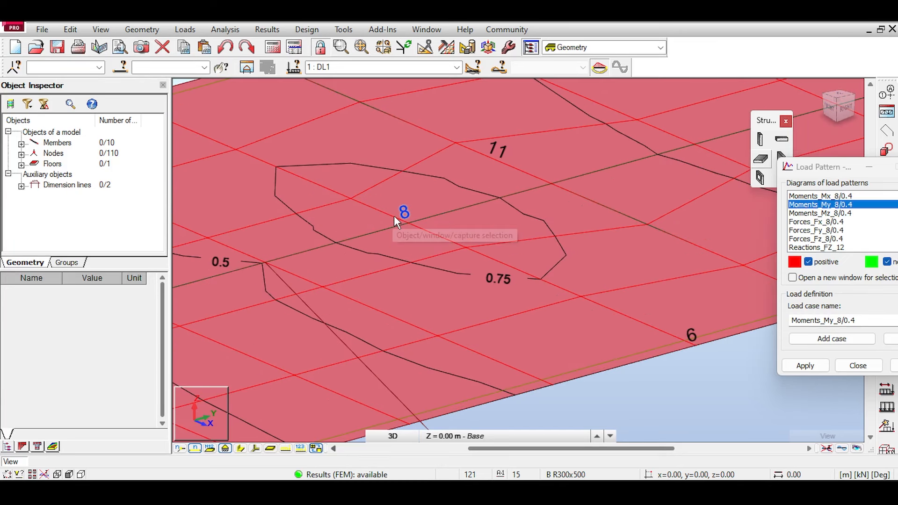
{"action": "left_click", "coordinate": [414, 221]}
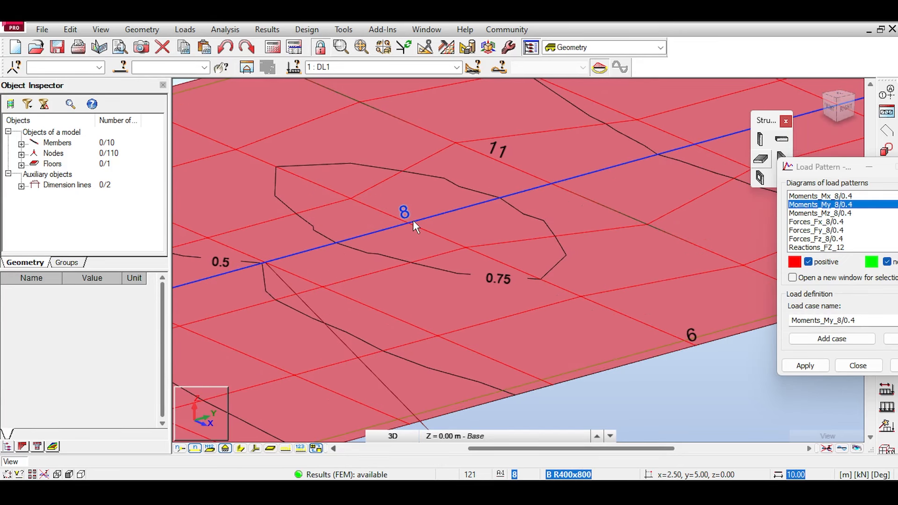
{"action": "scroll", "coordinate": [413, 220], "scroll_direction": "down", "scroll_amount": 1}
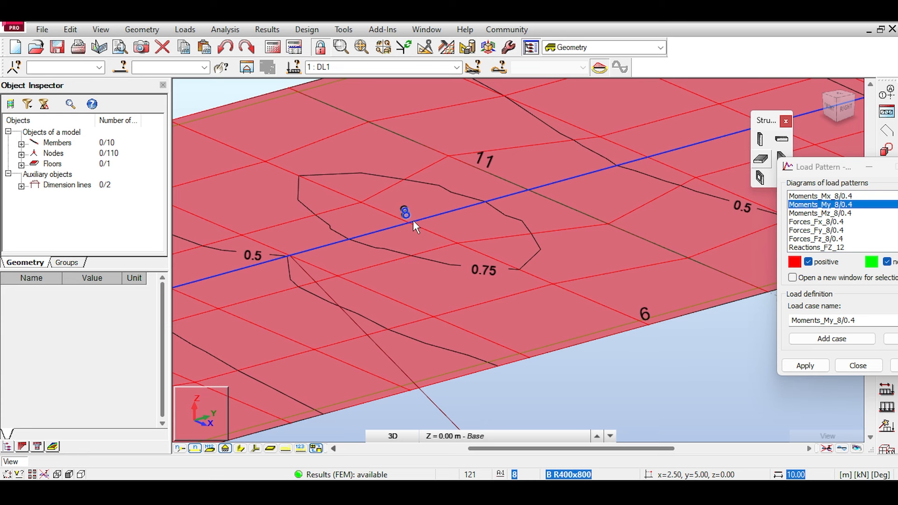
{"action": "scroll", "coordinate": [414, 220], "scroll_direction": "down", "scroll_amount": 1}
{"action": "middle_click_drag", "start_coordinate": [413, 225], "coordinate": [375, 231]}
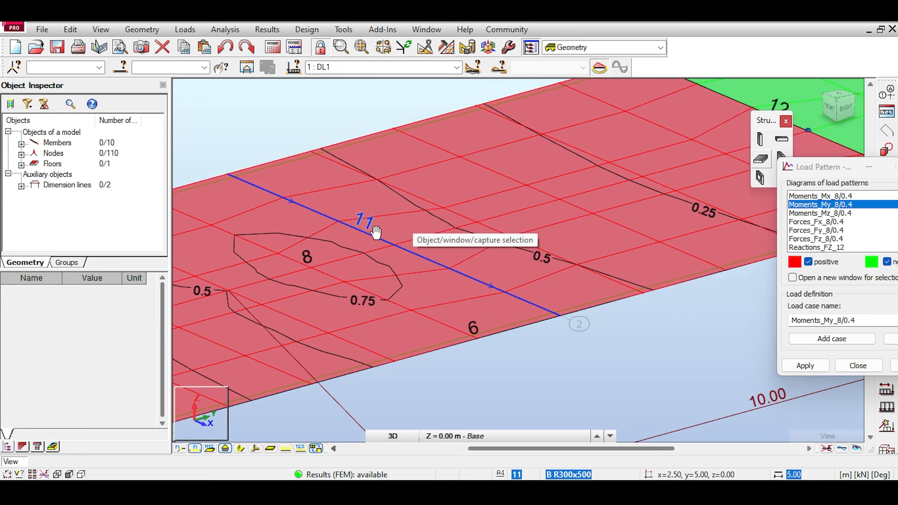
{"action": "scroll", "coordinate": [377, 232], "scroll_direction": "down", "scroll_amount": 3}
{"action": "middle_click_drag", "start_coordinate": [547, 157], "coordinate": [457, 176]}
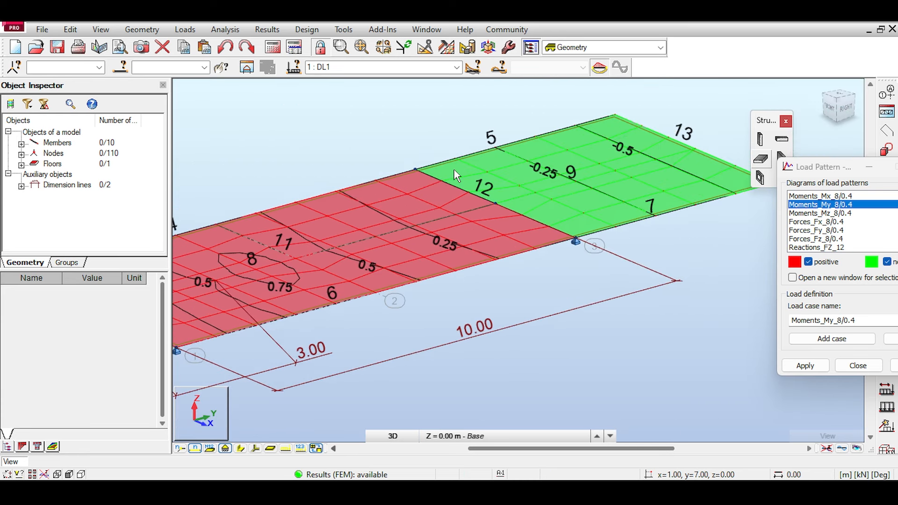
{"action": "scroll", "coordinate": [257, 273], "scroll_direction": "up", "scroll_amount": 2}
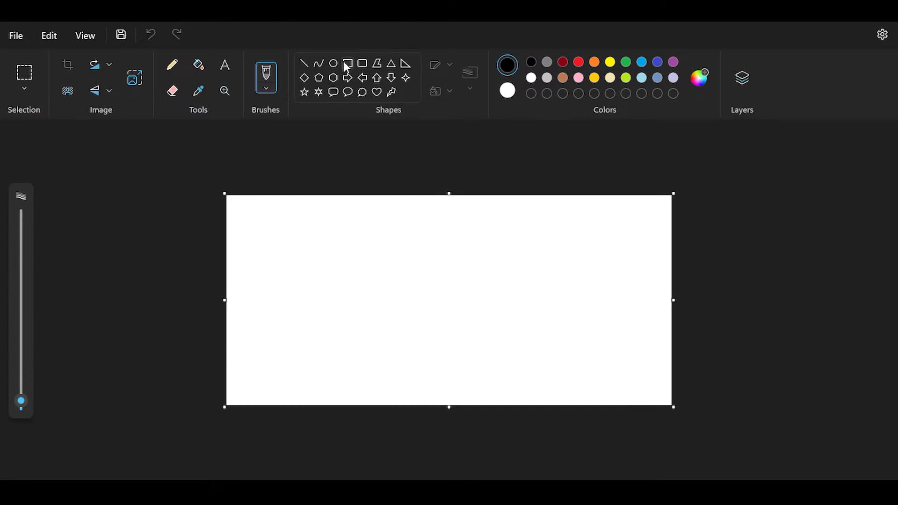
Step: In Paint, sketch a black horizontal beam with an overhang, two triangular supports beneath it and a cross marking a section in the span
{"action": "left_click", "coordinate": [304, 63]}
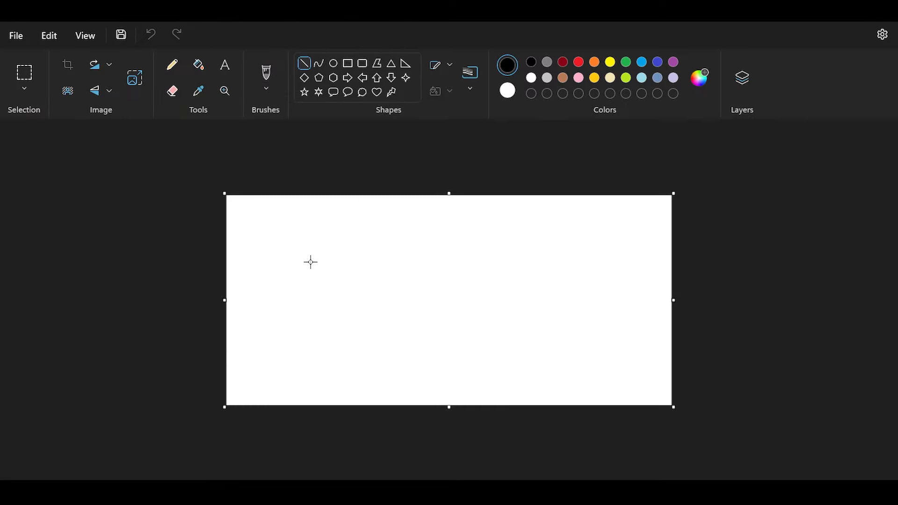
{"action": "left_click_drag", "start_coordinate": [288, 237], "coordinate": [532, 238]}
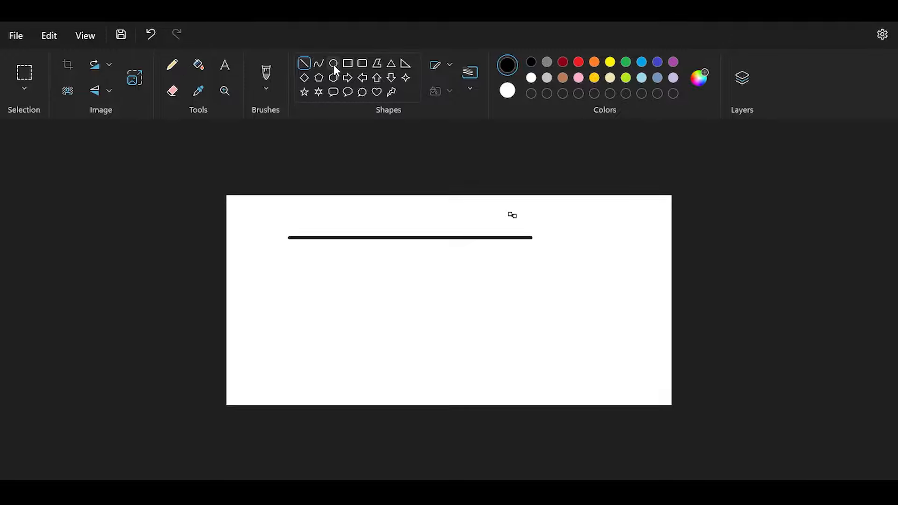
{"action": "left_click", "coordinate": [391, 65]}
{"action": "left_click_drag", "start_coordinate": [434, 238], "coordinate": [452, 256]}
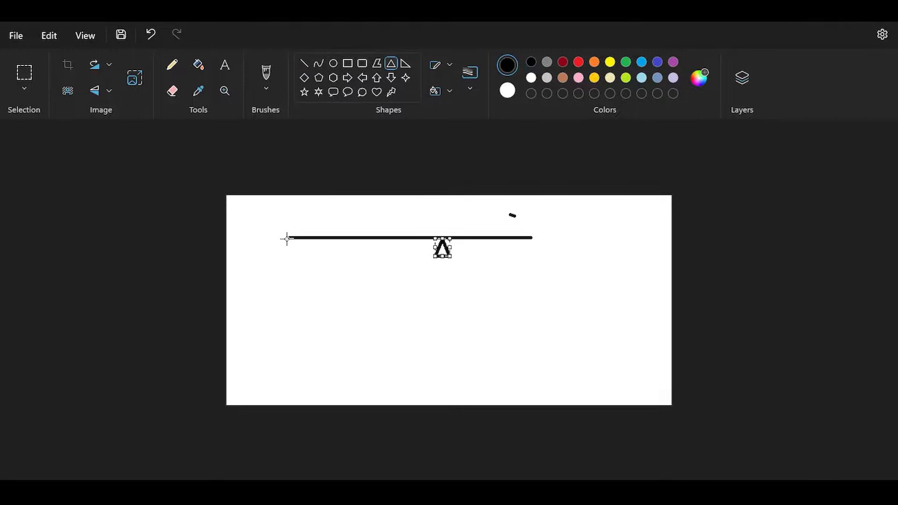
{"action": "left_click_drag", "start_coordinate": [287, 239], "coordinate": [305, 256]}
{"action": "left_click", "coordinate": [266, 75]}
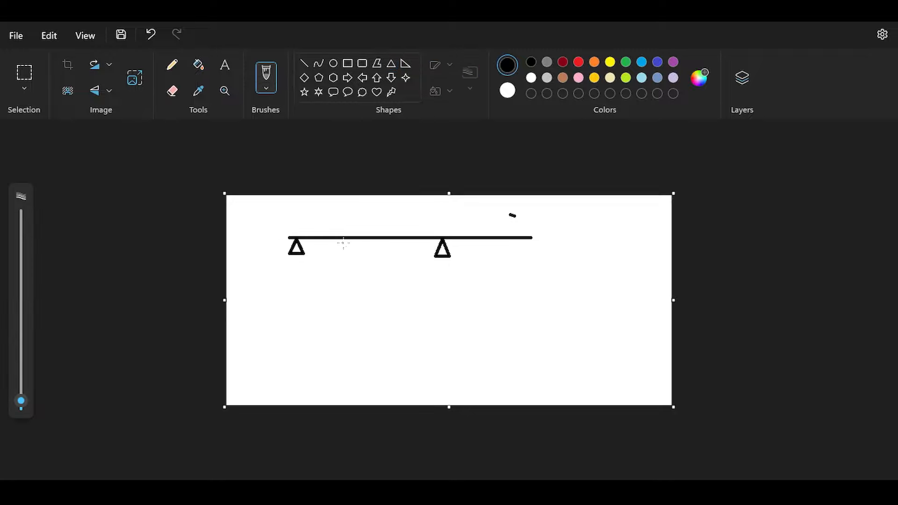
{"action": "mouse_move", "coordinate": [351, 229]}
{"action": "left_mouse_down"}
{"action": "mouse_move", "coordinate": [344, 244]}
{"action": "mouse_move", "coordinate": [355, 251]}
{"action": "left_mouse_up"}
Step: Sketch the green influence line rising near the marked section, crossing the beam at the inner support and dropping below the overhang
{"action": "left_click", "coordinate": [626, 62]}
{"action": "left_click_drag", "start_coordinate": [295, 332], "coordinate": [508, 345]}
{"action": "key", "text": "ctrl+z"}
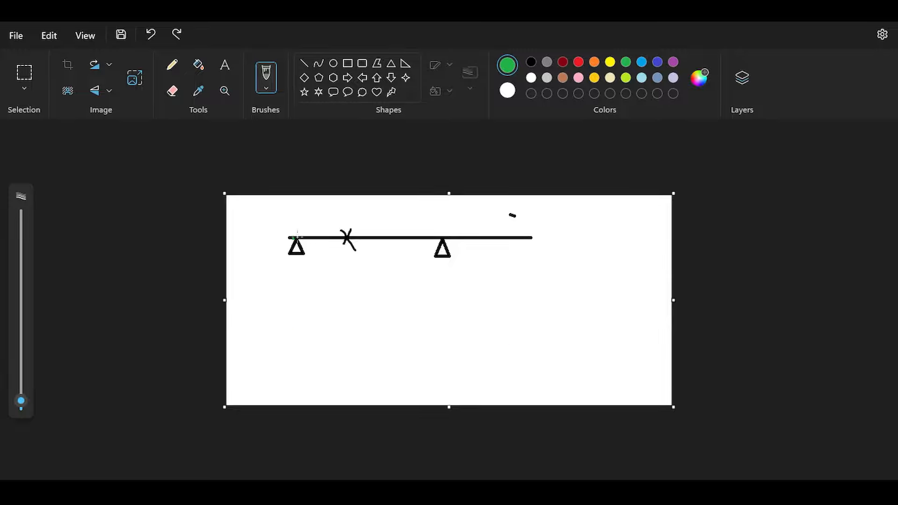
{"action": "mouse_move", "coordinate": [293, 239]}
{"action": "left_mouse_down"}
{"action": "mouse_move", "coordinate": [363, 206]}
{"action": "mouse_move", "coordinate": [537, 270]}
{"action": "left_mouse_up"}
{"action": "mouse_move", "coordinate": [384, 266]}
{"action": "left_mouse_down"}
{"action": "mouse_move", "coordinate": [375, 231]}
{"action": "mouse_move", "coordinate": [388, 202]}
{"action": "left_mouse_up"}
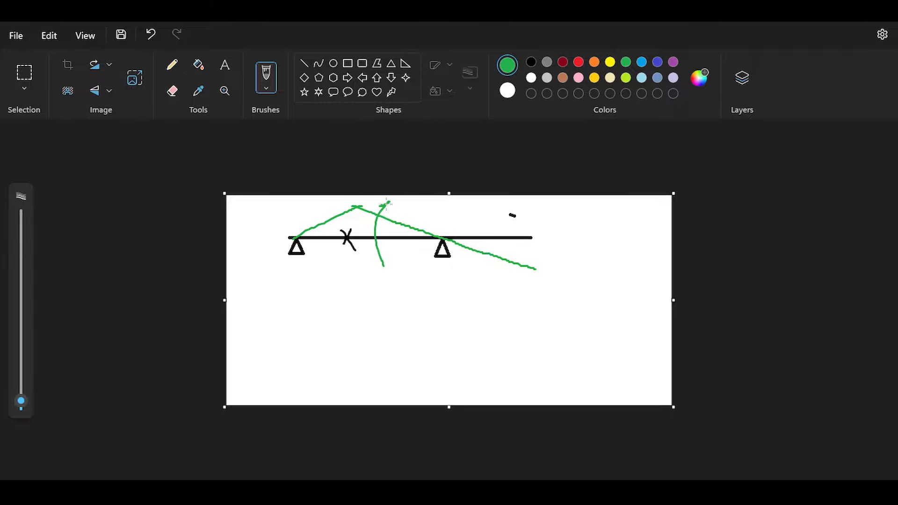
{"action": "left_click_drag", "start_coordinate": [355, 271], "coordinate": [333, 193]}
{"action": "key", "text": "ctrl+z"}
{"action": "key", "text": "ctrl+z"}
Step: Draw a green curved arrow above the overhang and add short green marks at the section and in the span
{"action": "left_click_drag", "start_coordinate": [442, 215], "coordinate": [514, 216]}
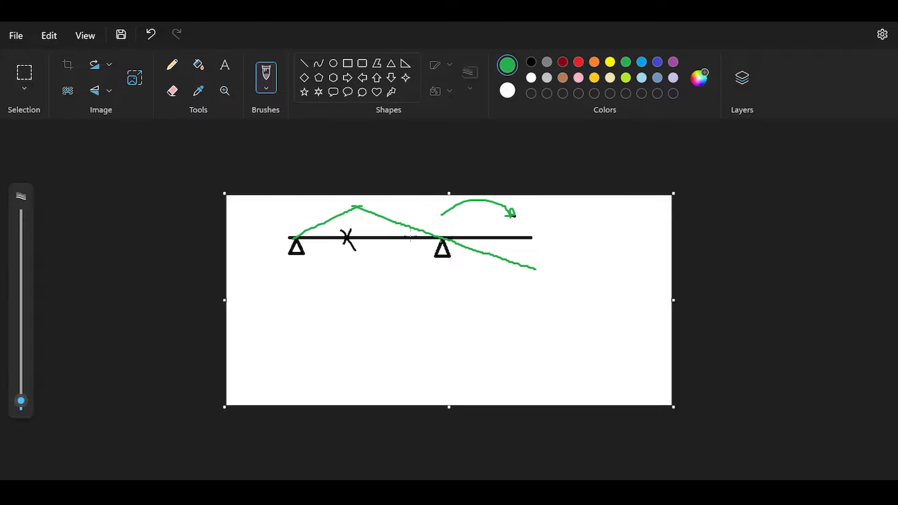
{"action": "left_click_drag", "start_coordinate": [352, 228], "coordinate": [357, 228]}
{"action": "left_click_drag", "start_coordinate": [384, 201], "coordinate": [383, 230]}
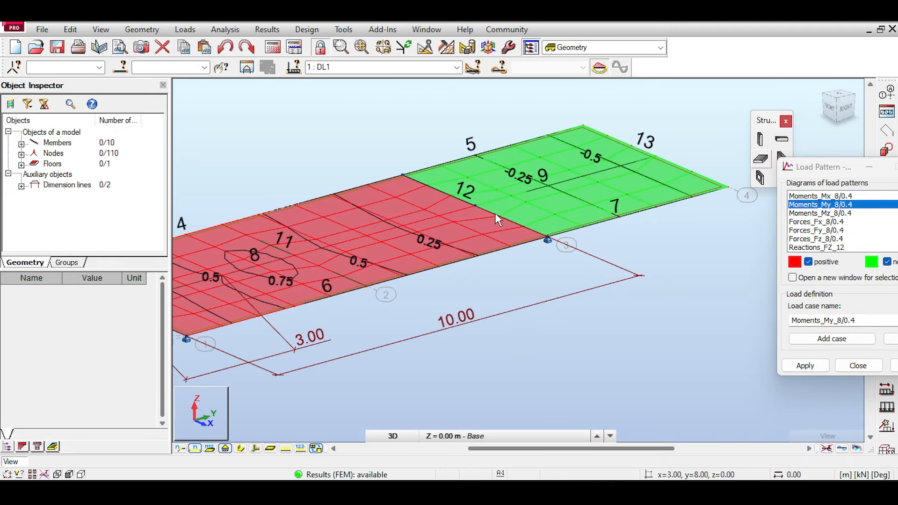
Step: Back in Robot Structural Analysis, examine the Moments_My_8/0.4 isolines along beam 9 and compare them with the positive zone around beam 8
{"action": "scroll", "coordinate": [495, 212], "scroll_direction": "down", "scroll_amount": 1}
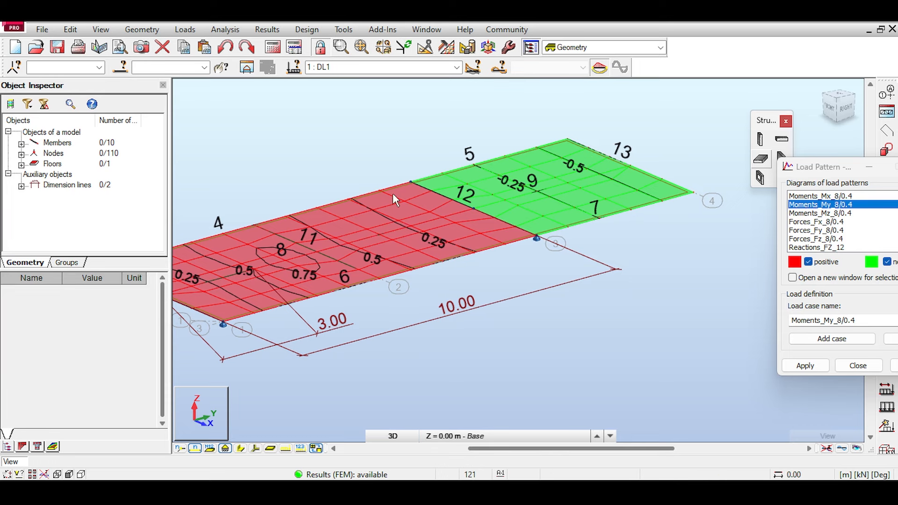
{"action": "middle_click_drag", "start_coordinate": [392, 193], "coordinate": [321, 183]}
{"action": "scroll", "coordinate": [359, 207], "scroll_direction": "up", "scroll_amount": 1}
{"action": "scroll", "coordinate": [574, 142], "scroll_direction": "up", "scroll_amount": 5}
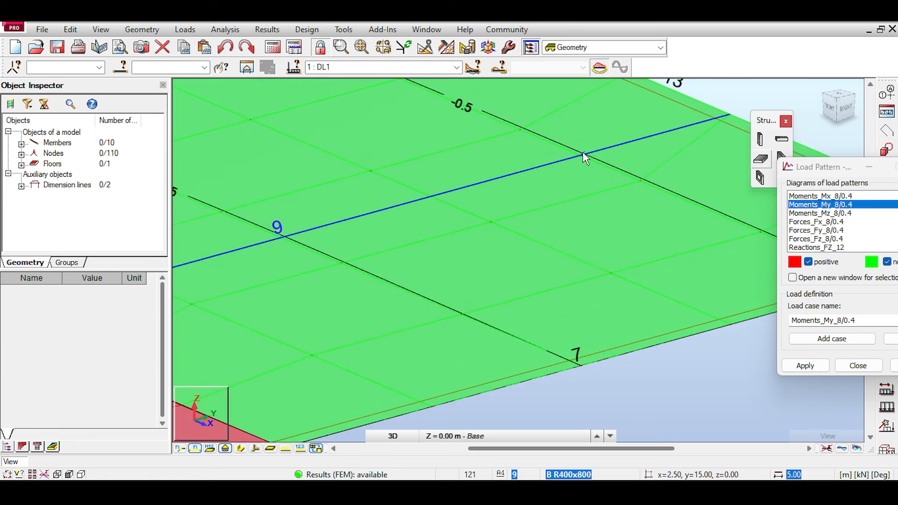
{"action": "scroll", "coordinate": [644, 207], "scroll_direction": "down", "scroll_amount": 3}
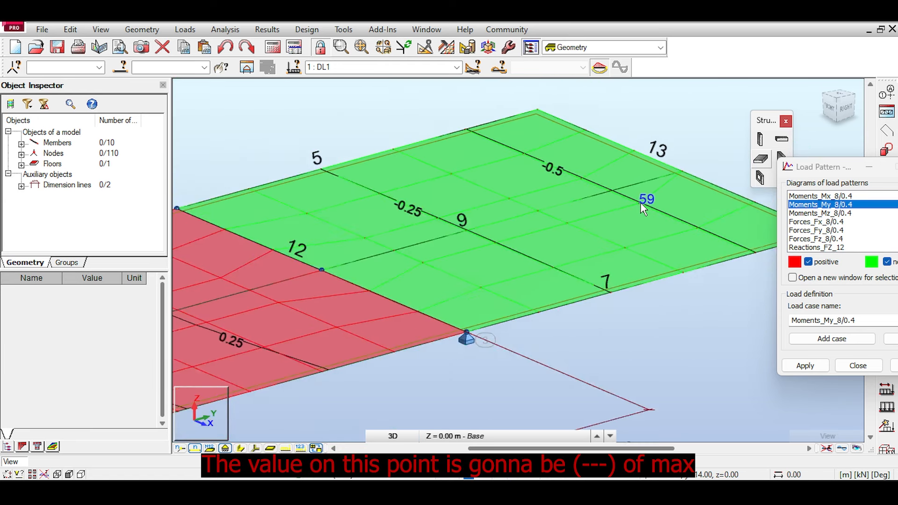
{"action": "scroll", "coordinate": [641, 203], "scroll_direction": "down", "scroll_amount": 2}
{"action": "middle_click_drag", "start_coordinate": [358, 283], "coordinate": [466, 240]}
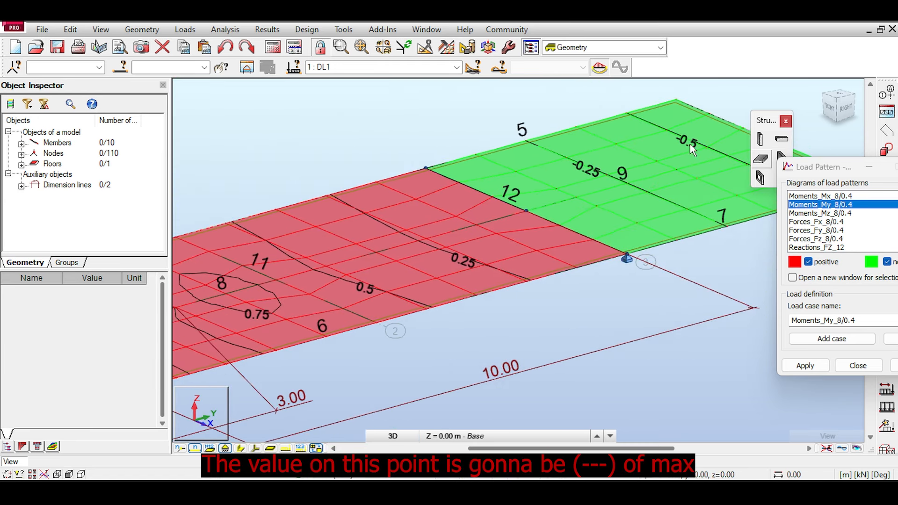
Step: Display the Moments_Mz_8/0.4 load pattern over the whole slab, followed by the Forces_Fx_8/0.4 pattern
{"action": "left_click_drag", "start_coordinate": [801, 166], "coordinate": [709, 129]}
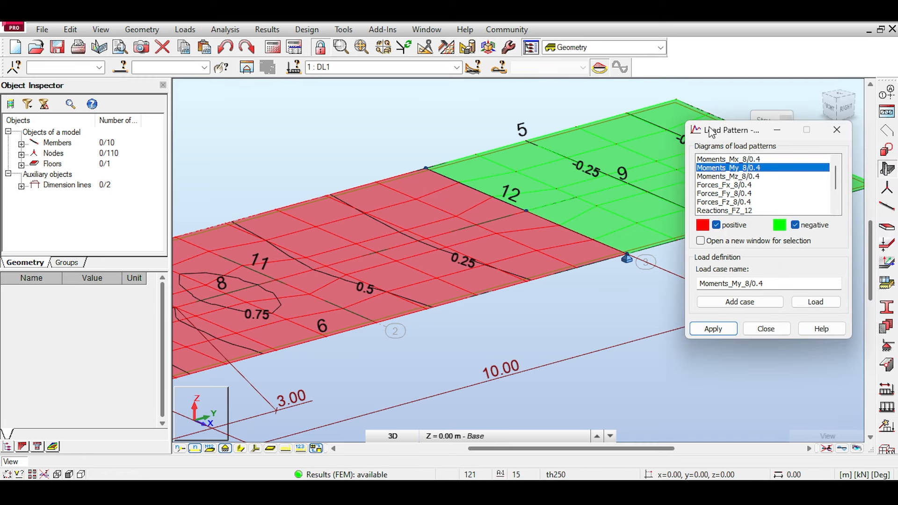
{"action": "left_click", "coordinate": [735, 177]}
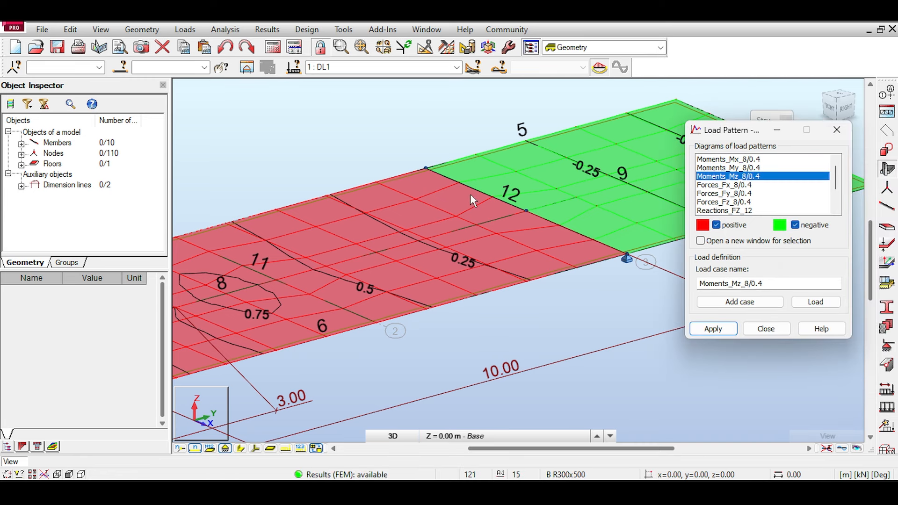
{"action": "left_click", "coordinate": [712, 329]}
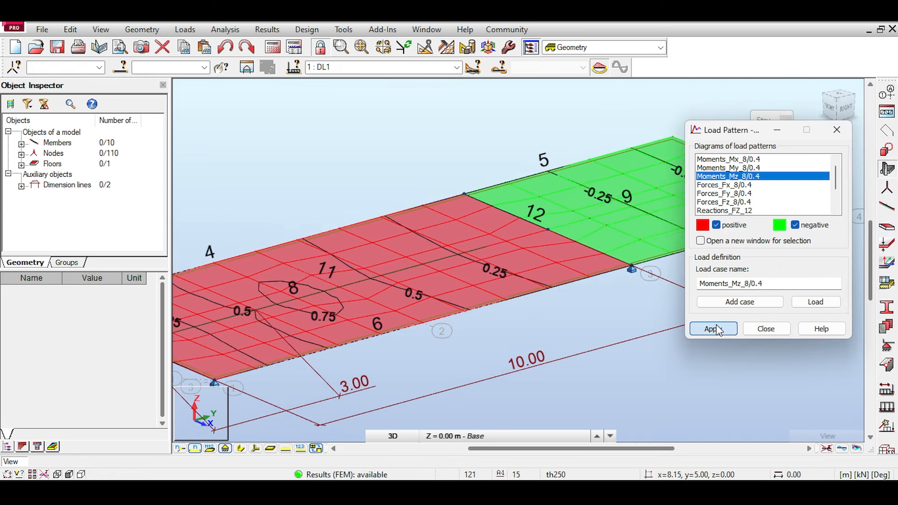
{"action": "scroll", "coordinate": [454, 232], "scroll_direction": "down", "scroll_amount": 2}
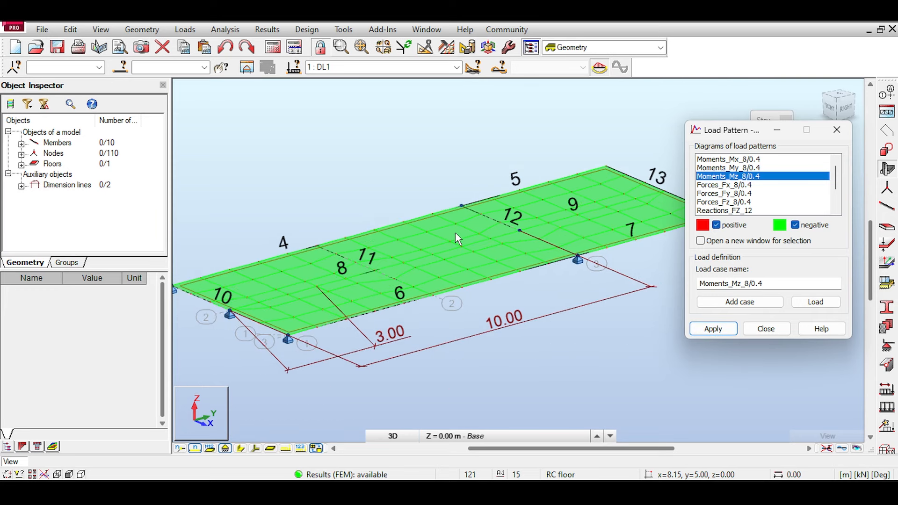
{"action": "scroll", "coordinate": [456, 232], "scroll_direction": "down", "scroll_amount": 1}
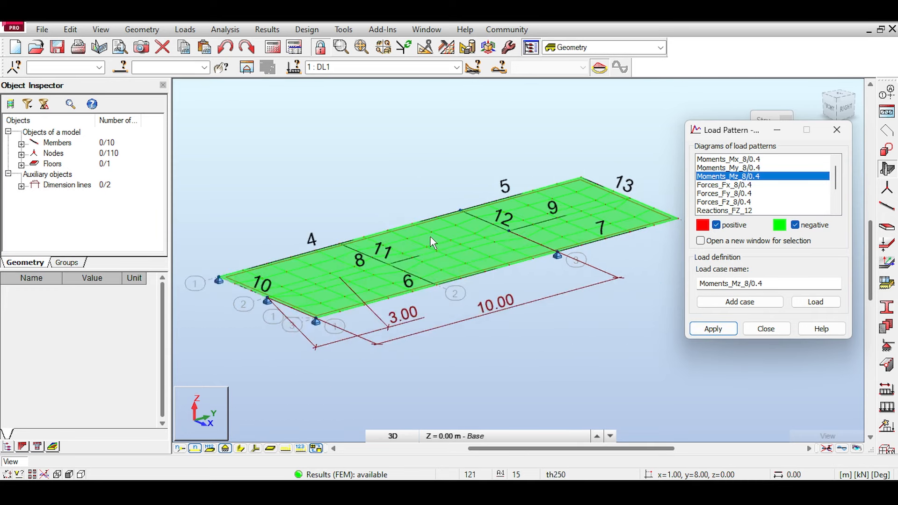
{"action": "left_click", "coordinate": [724, 184]}
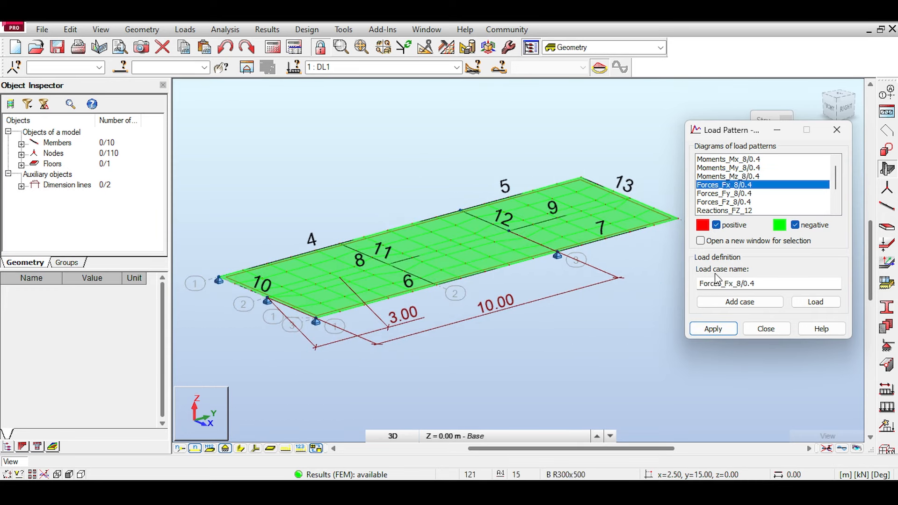
{"action": "left_click", "coordinate": [708, 329]}
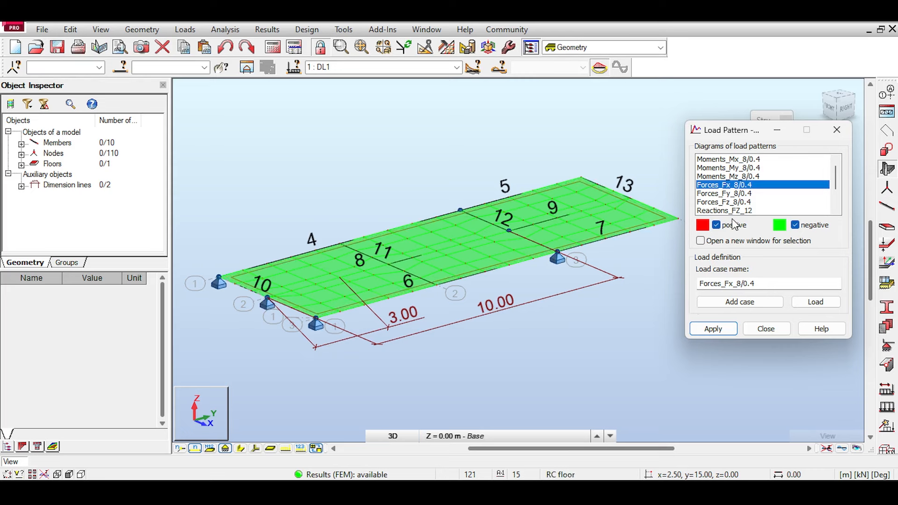
Step: Display the Forces_Fz_8/0.4 load pattern and inspect its isolines around the section on beam 8
{"action": "left_click", "coordinate": [724, 194]}
{"action": "key", "text": "Down"}
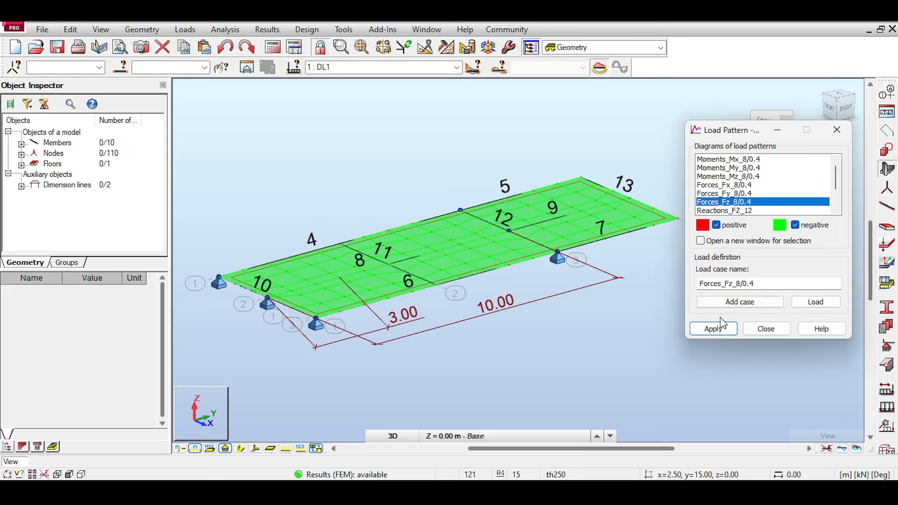
{"action": "left_click", "coordinate": [715, 329]}
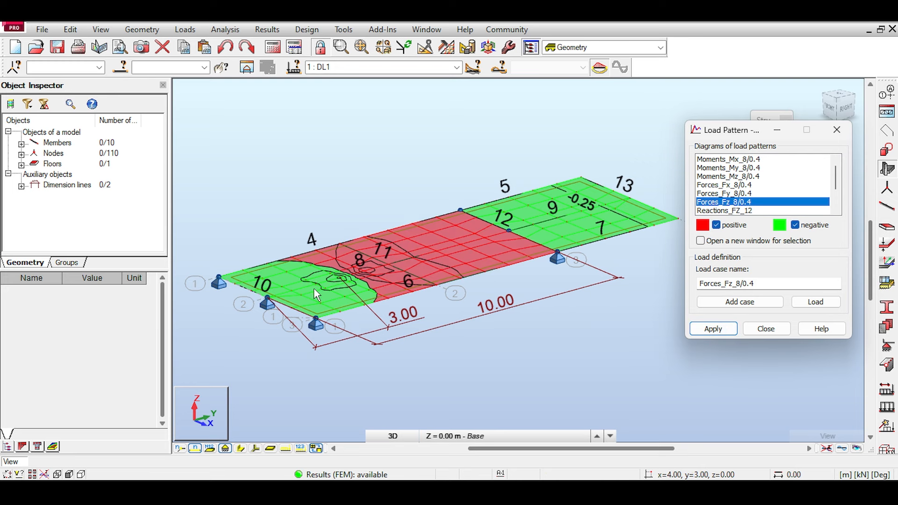
{"action": "scroll", "coordinate": [315, 295], "scroll_direction": "up", "scroll_amount": 5}
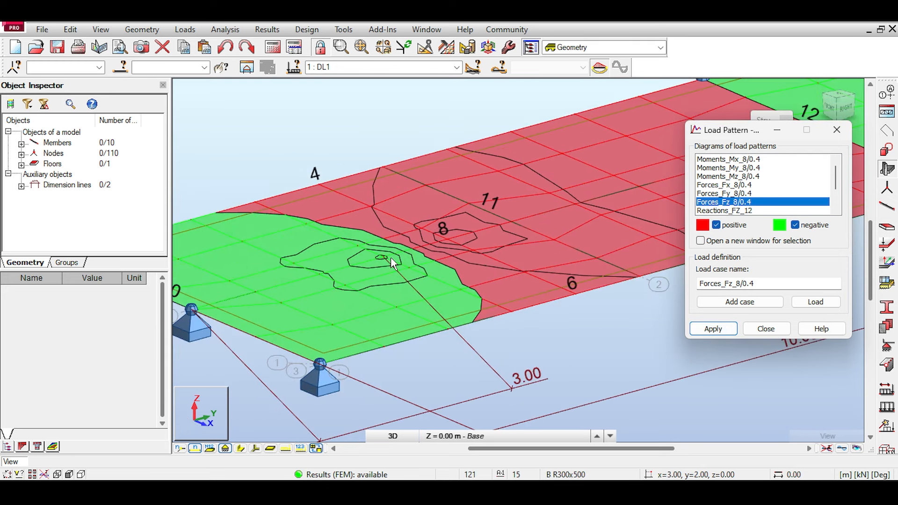
{"action": "scroll", "coordinate": [391, 257], "scroll_direction": "down", "scroll_amount": 4}
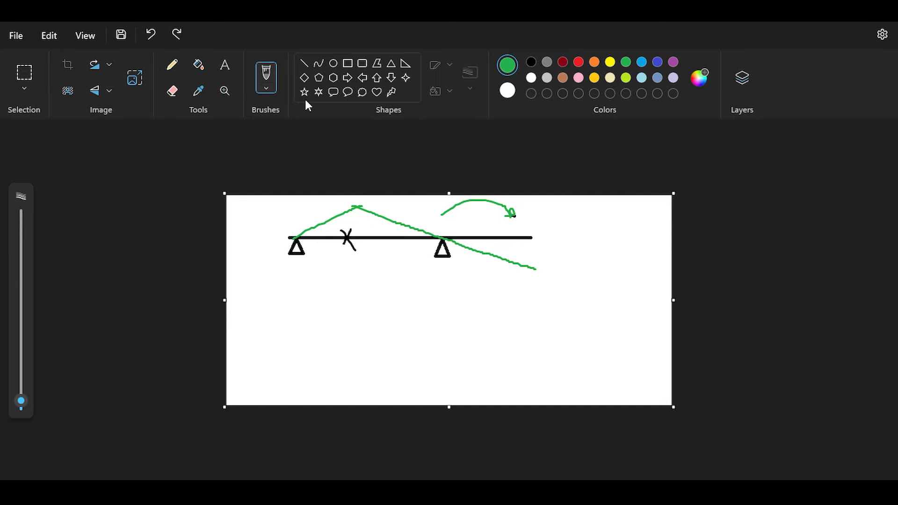
Step: Switch to Paint and undo the green influence line, curved arrow and extra section marks above the beam
{"action": "key", "text": "ctrl+z"}
{"action": "key", "text": "ctrl+z"}
{"action": "key", "text": "ctrl+z"}
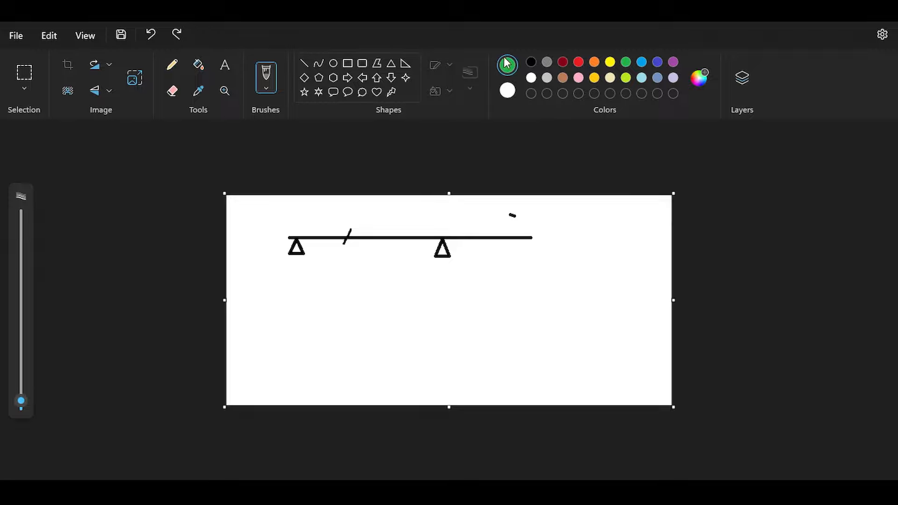
Step: Draw red opposing arrows at the section and a red shear influence line stepping down there, crossing the beam at the inner support
{"action": "left_click", "coordinate": [579, 63]}
{"action": "mouse_move", "coordinate": [337, 226]}
{"action": "left_mouse_down"}
{"action": "mouse_move", "coordinate": [346, 252]}
{"action": "mouse_move", "coordinate": [361, 245]}
{"action": "left_mouse_up"}
{"action": "mouse_move", "coordinate": [289, 238]}
{"action": "left_mouse_down"}
{"action": "mouse_move", "coordinate": [353, 201]}
{"action": "mouse_move", "coordinate": [353, 274]}
{"action": "mouse_move", "coordinate": [551, 205]}
{"action": "left_mouse_up"}
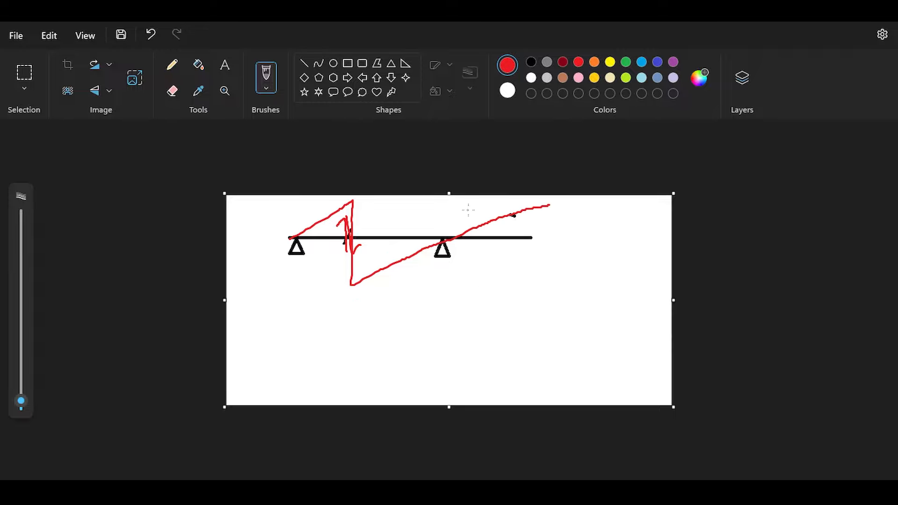
Step: Mark in green an X on the overhang, an X before the section and a check between the section and inner support
{"action": "left_click", "coordinate": [626, 61]}
{"action": "left_click_drag", "start_coordinate": [520, 218], "coordinate": [512, 234]}
{"action": "left_click_drag", "start_coordinate": [507, 220], "coordinate": [527, 233]}
{"action": "left_click_drag", "start_coordinate": [335, 221], "coordinate": [322, 238]}
{"action": "mouse_move", "coordinate": [323, 227]}
{"action": "left_mouse_down"}
{"action": "mouse_move", "coordinate": [347, 249]}
{"action": "mouse_move", "coordinate": [443, 235]}
{"action": "left_mouse_up"}
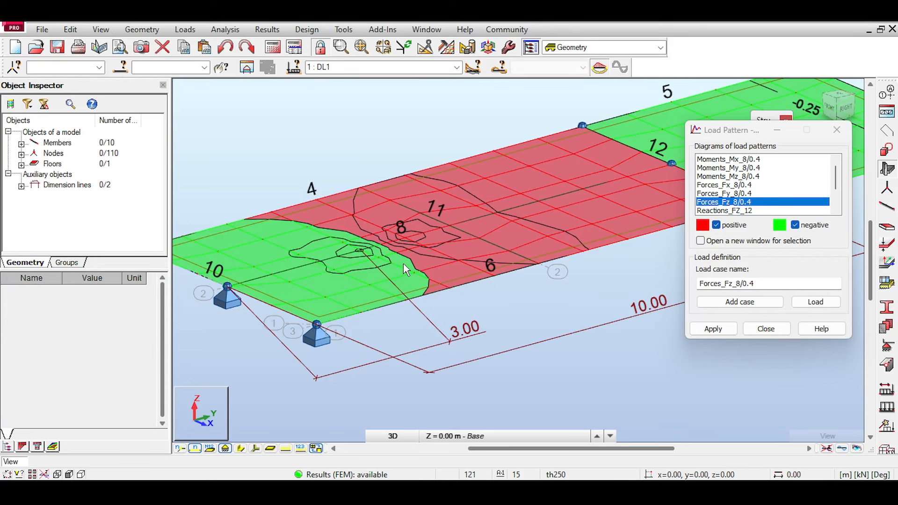
Step: Back in Robot Structural Analysis, review the Forces_Fz_8/0.4 zones along the slab and display the Reactions_FZ_12 load pattern
{"action": "scroll", "coordinate": [404, 263], "scroll_direction": "down", "scroll_amount": 3}
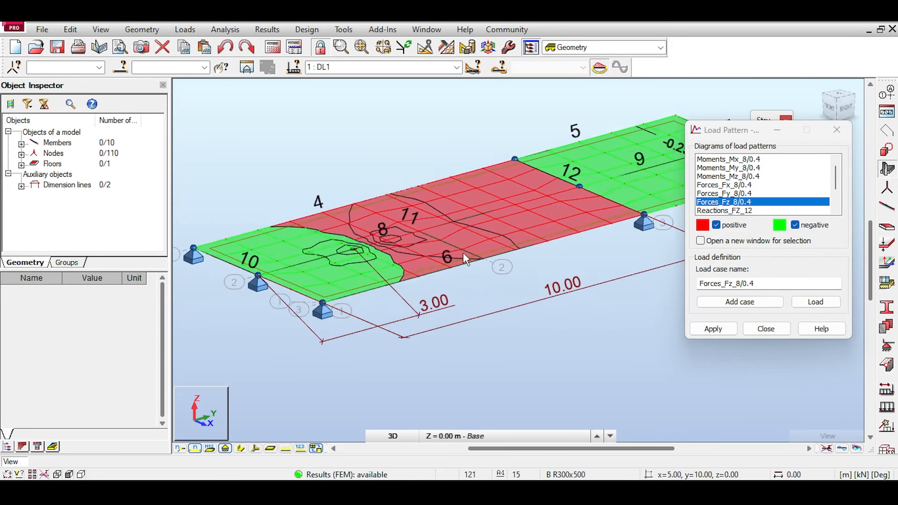
{"action": "scroll", "coordinate": [490, 182], "scroll_direction": "up", "scroll_amount": 3}
{"action": "middle_click_drag", "start_coordinate": [485, 204], "coordinate": [434, 217]}
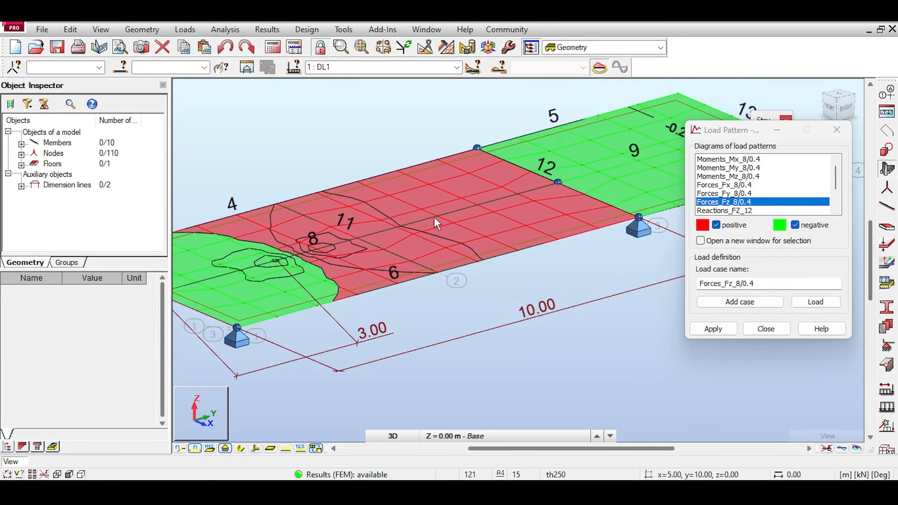
{"action": "scroll", "coordinate": [562, 212], "scroll_direction": "down", "scroll_amount": 1}
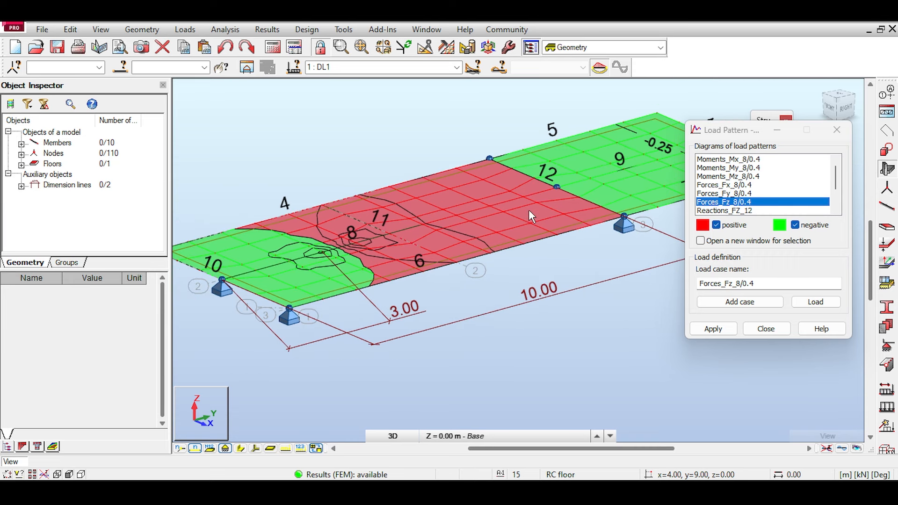
{"action": "scroll", "coordinate": [834, 197], "scroll_direction": "down", "scroll_amount": 2}
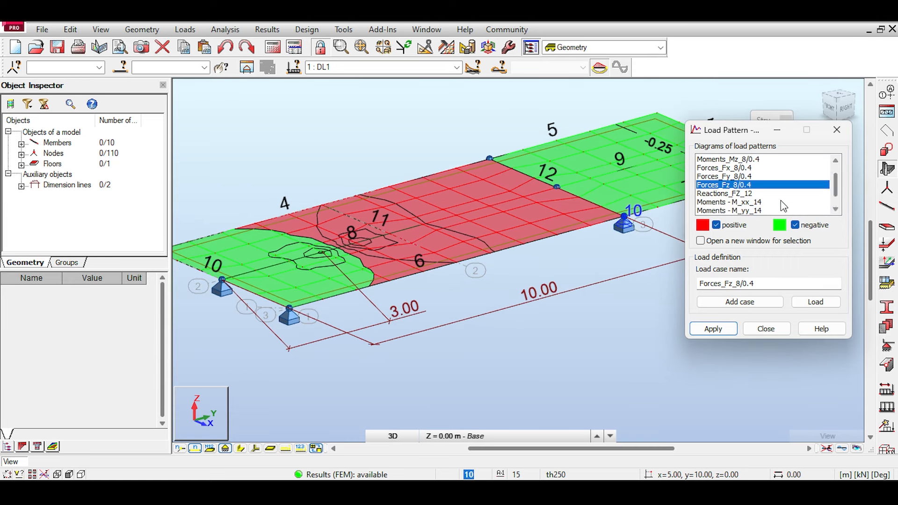
{"action": "left_click", "coordinate": [772, 194]}
{"action": "left_click", "coordinate": [713, 329]}
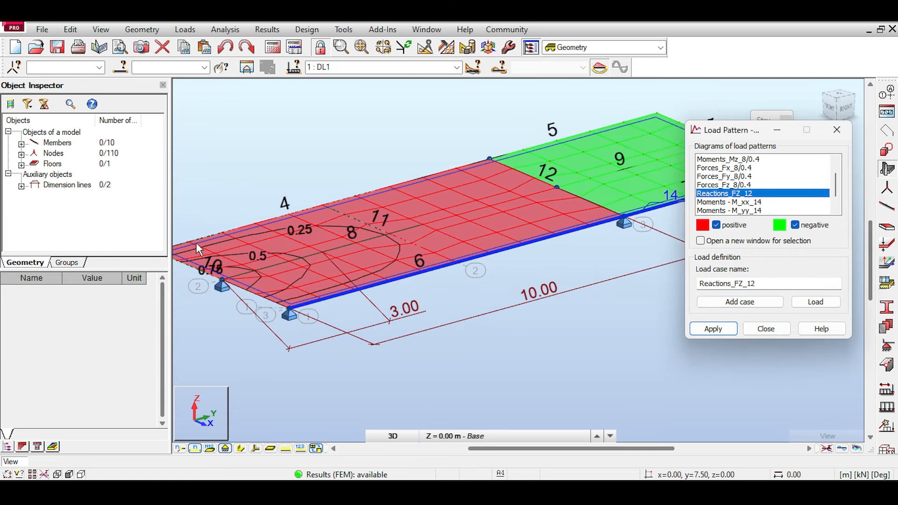
Step: Examine the Reactions_FZ_12 isolines around the middle support on beam 10 and follow the zones along the slab to the overhang
{"action": "scroll", "coordinate": [200, 260], "scroll_direction": "up", "scroll_amount": 2}
{"action": "scroll", "coordinate": [201, 260], "scroll_direction": "up", "scroll_amount": 1}
{"action": "scroll", "coordinate": [231, 283], "scroll_direction": "up", "scroll_amount": 2}
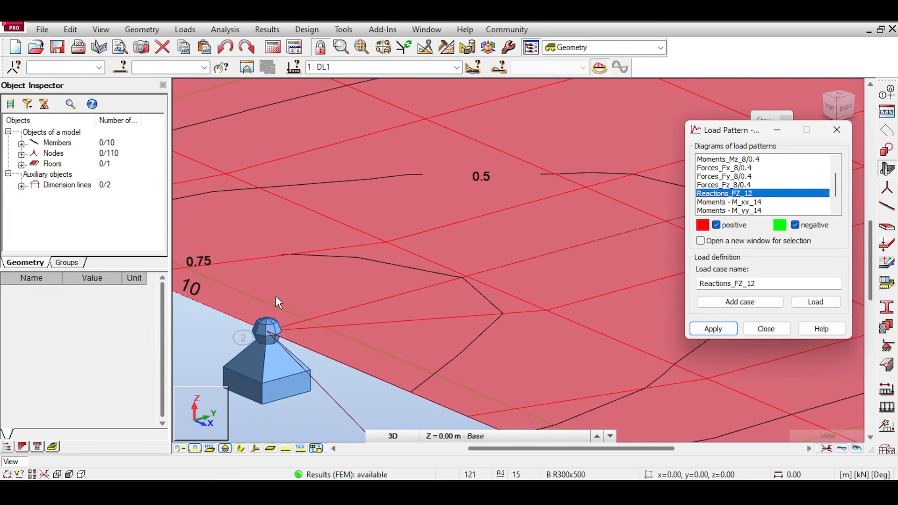
{"action": "scroll", "coordinate": [276, 295], "scroll_direction": "down", "scroll_amount": 1}
{"action": "scroll", "coordinate": [276, 296], "scroll_direction": "down", "scroll_amount": 2}
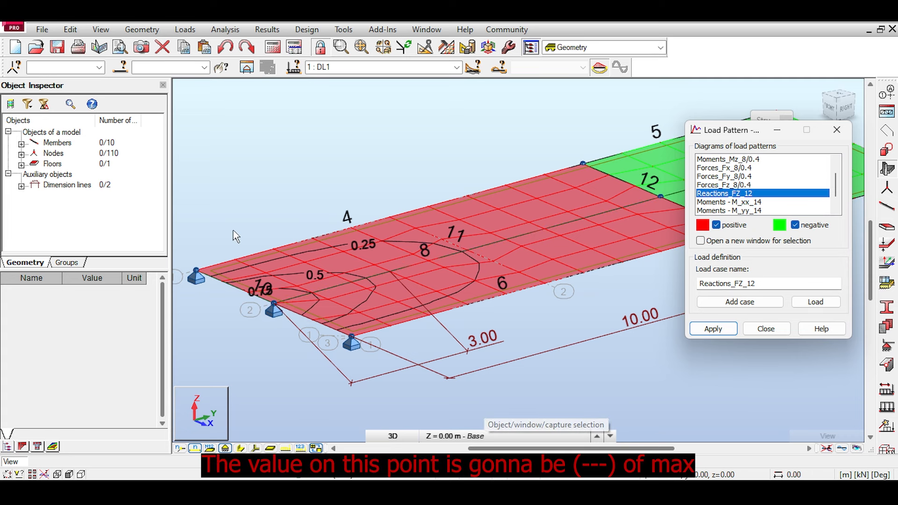
{"action": "scroll", "coordinate": [243, 287], "scroll_direction": "up", "scroll_amount": 3}
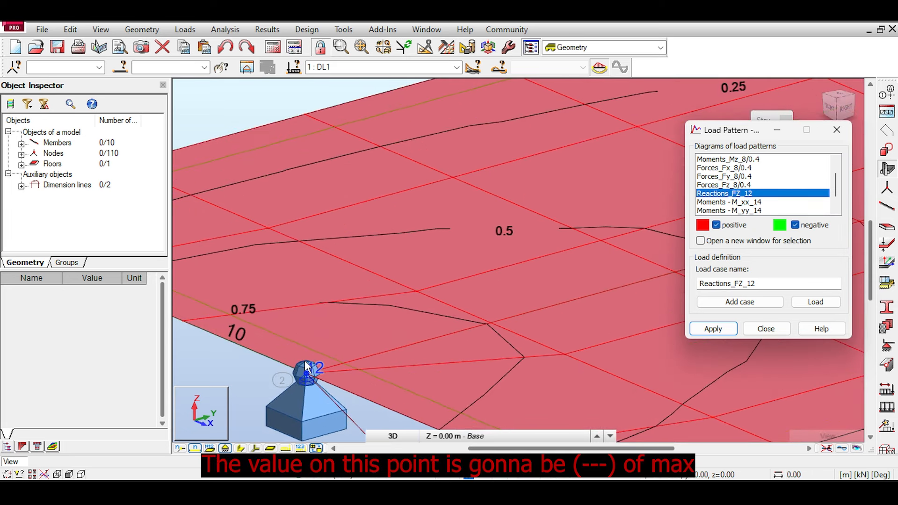
{"action": "scroll", "coordinate": [305, 360], "scroll_direction": "down", "scroll_amount": 1}
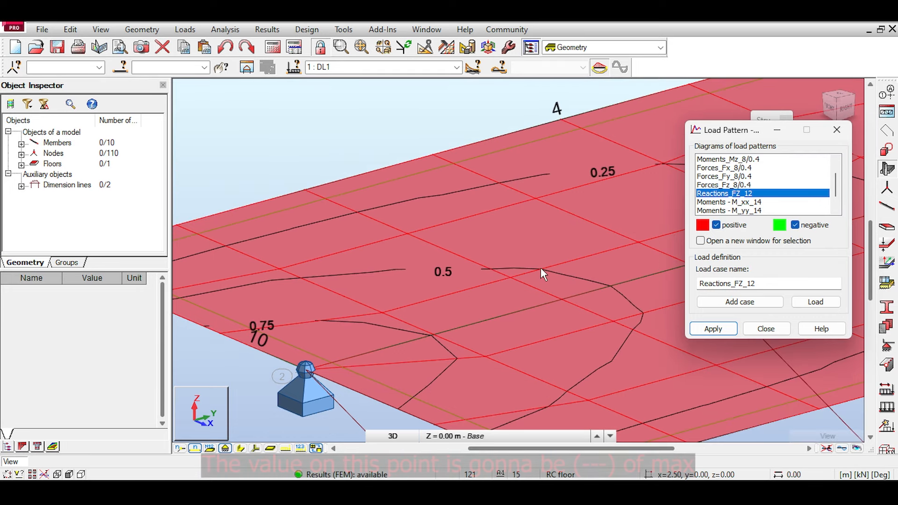
{"action": "scroll", "coordinate": [359, 280], "scroll_direction": "down", "scroll_amount": 1}
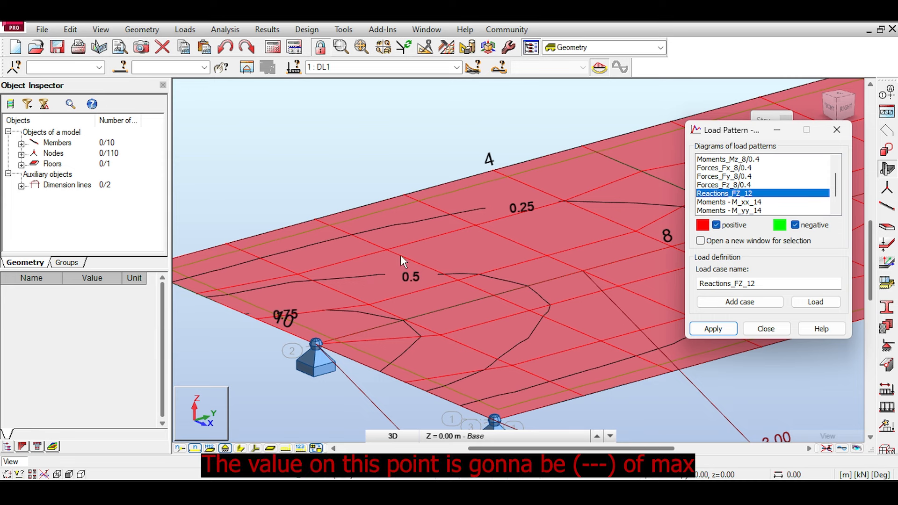
{"action": "scroll", "coordinate": [401, 255], "scroll_direction": "down", "scroll_amount": 3}
{"action": "middle_click_drag", "start_coordinate": [475, 252], "coordinate": [289, 305]}
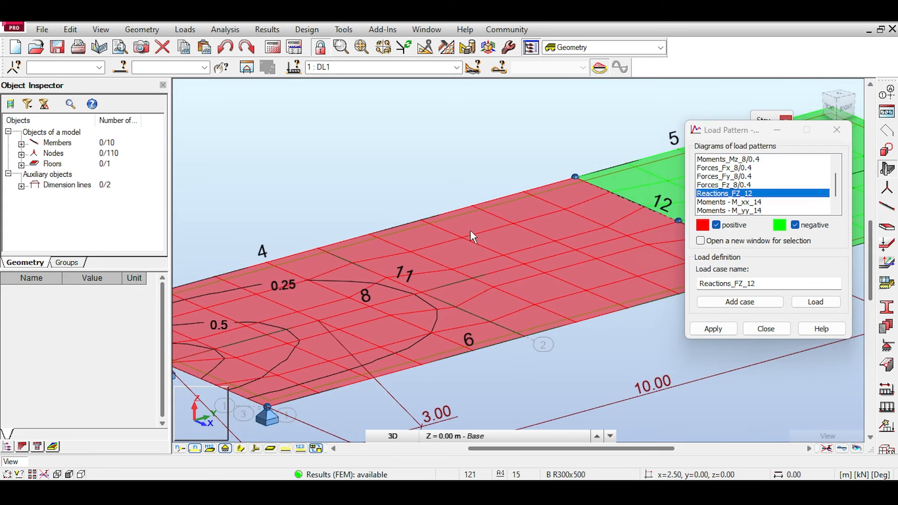
{"action": "middle_click_drag", "start_coordinate": [472, 237], "coordinate": [389, 229]}
{"action": "scroll", "coordinate": [389, 231], "scroll_direction": "down", "scroll_amount": 2}
{"action": "left_click", "coordinate": [545, 217]}
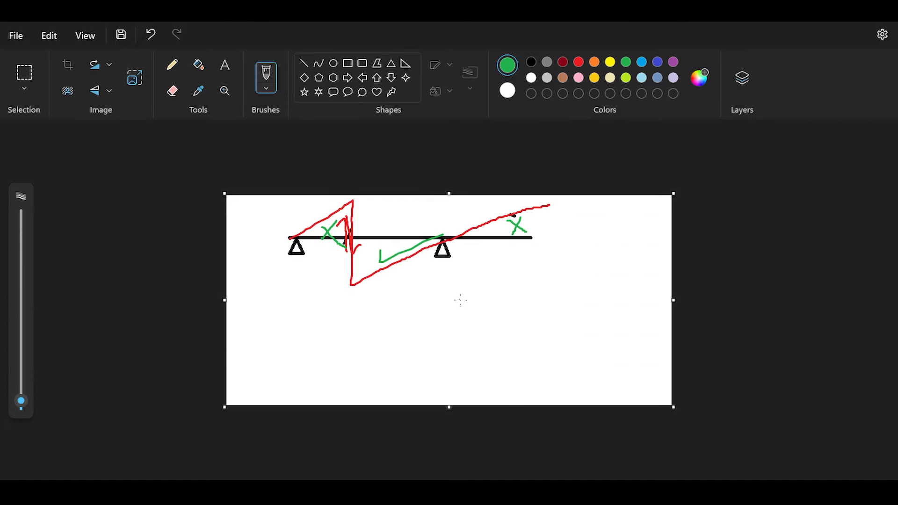
Step: In Paint, undo the shear influence line sketch and draw a dark red reaction influence line from the first support to beyond the overhang
{"action": "key", "text": "ctrl+z"}
{"action": "key", "text": "ctrl+z"}
{"action": "key", "text": "ctrl+z"}
{"action": "key", "text": "ctrl+z"}
{"action": "key", "text": "ctrl+z"}
{"action": "key", "text": "ctrl+z"}
{"action": "key", "text": "ctrl+z"}
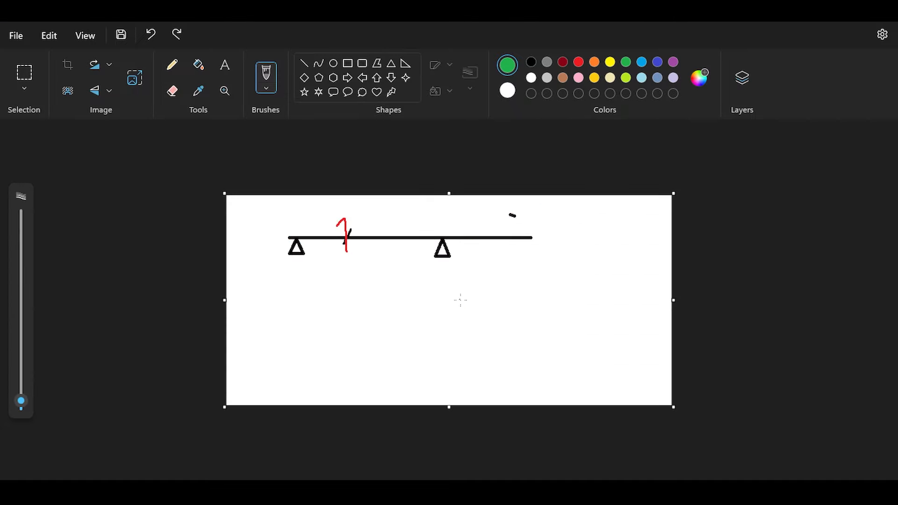
{"action": "left_click", "coordinate": [563, 62]}
{"action": "mouse_move", "coordinate": [299, 237]}
{"action": "left_mouse_down"}
{"action": "mouse_move", "coordinate": [300, 202]}
{"action": "mouse_move", "coordinate": [577, 278]}
{"action": "left_mouse_up"}
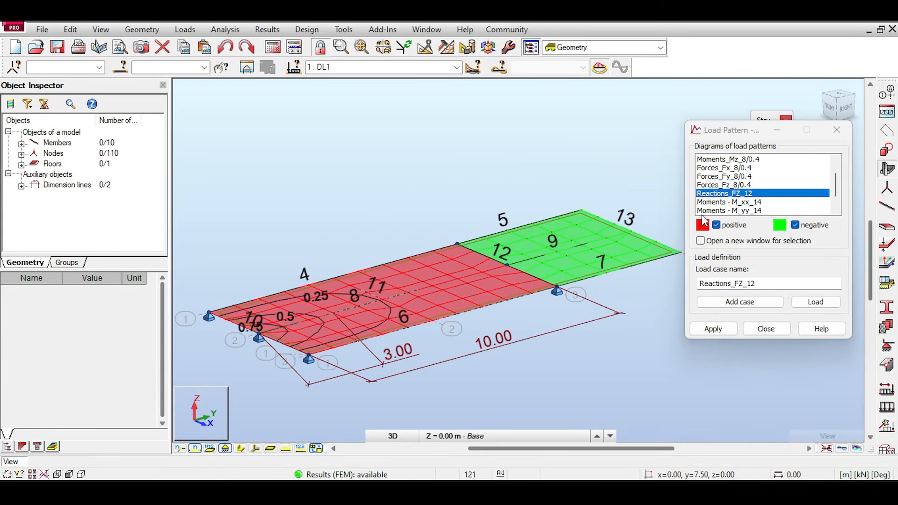
Step: In Robot Structural Analysis, display the Moments - M_xx_14 load pattern and bring the main span of the slab into view
{"action": "left_click", "coordinate": [743, 203]}
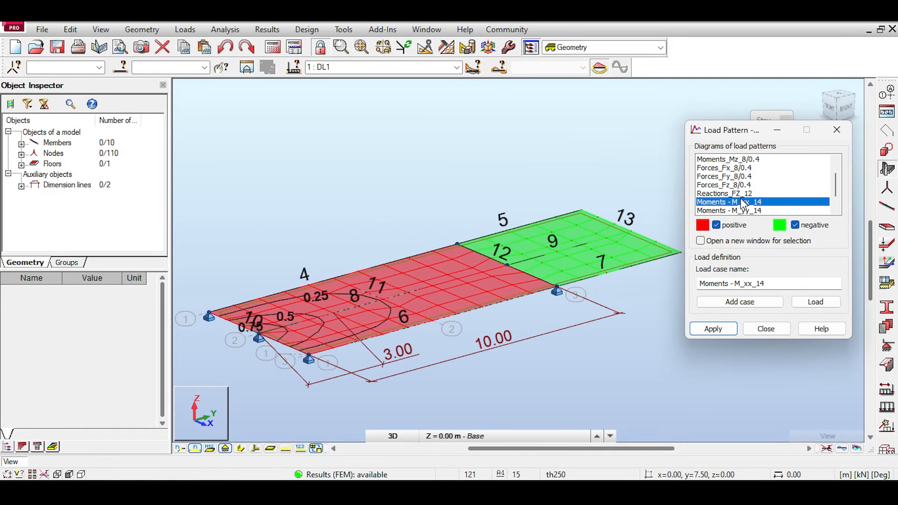
{"action": "scroll", "coordinate": [627, 236], "scroll_direction": "up", "scroll_amount": 2}
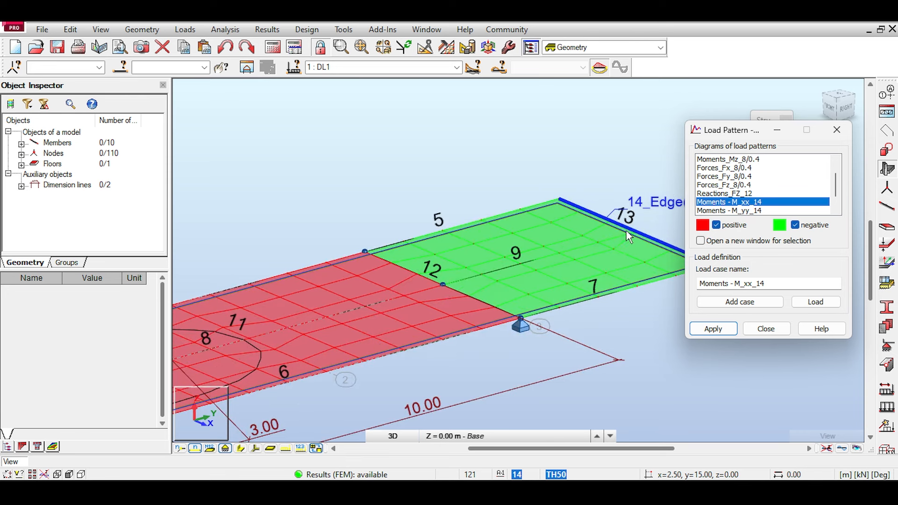
{"action": "middle_click_drag", "start_coordinate": [632, 177], "coordinate": [578, 165]}
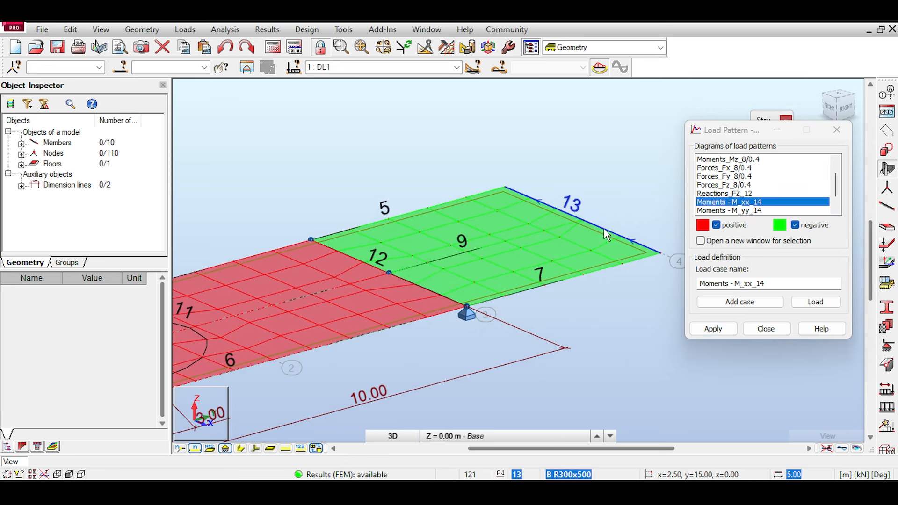
{"action": "scroll", "coordinate": [606, 236], "scroll_direction": "up", "scroll_amount": 1}
{"action": "scroll", "coordinate": [616, 168], "scroll_direction": "down", "scroll_amount": 1}
{"action": "scroll", "coordinate": [641, 161], "scroll_direction": "down", "scroll_amount": 1}
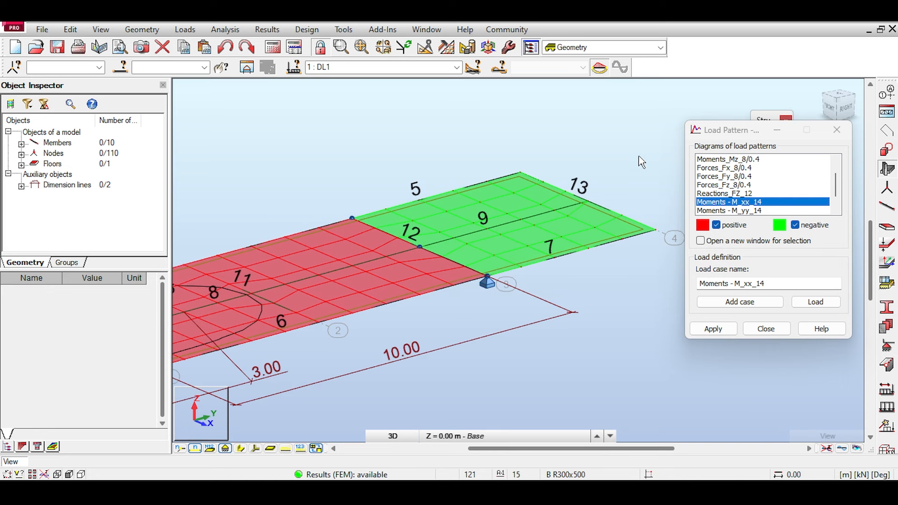
{"action": "left_click", "coordinate": [713, 329]}
{"action": "middle_click_drag", "start_coordinate": [406, 246], "coordinate": [514, 208]}
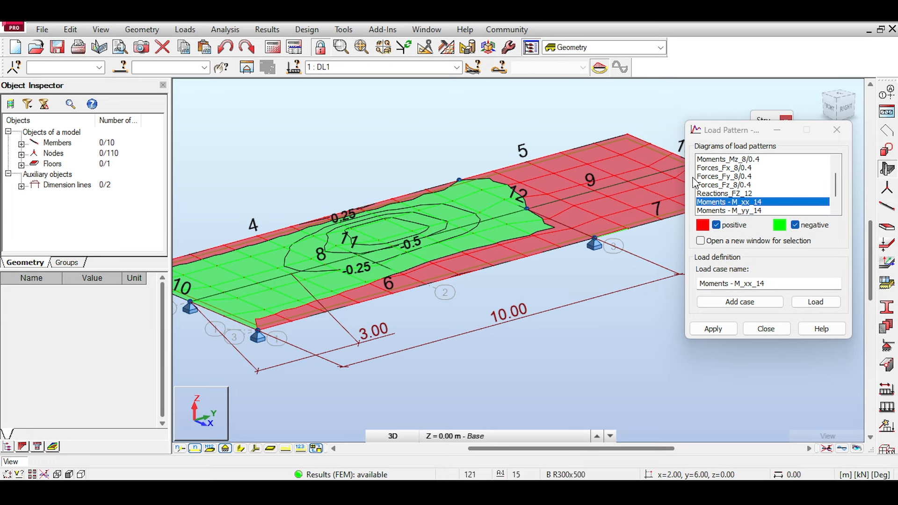
Step: Display the Moments - M_yy_14 load pattern, followed by the Shear forces - Q_xx_14 pattern
{"action": "left_click", "coordinate": [746, 210]}
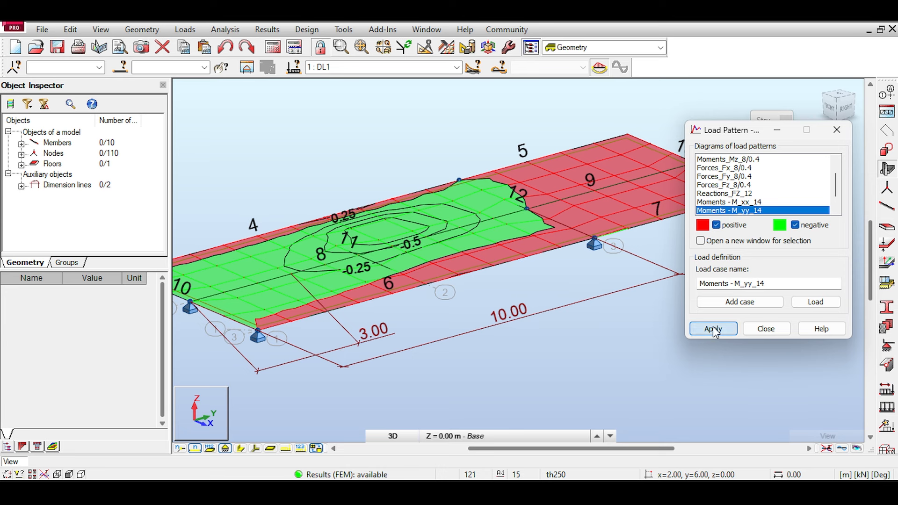
{"action": "left_click", "coordinate": [712, 329]}
{"action": "scroll", "coordinate": [762, 192], "scroll_direction": "down", "scroll_amount": 1}
{"action": "left_click", "coordinate": [754, 202]}
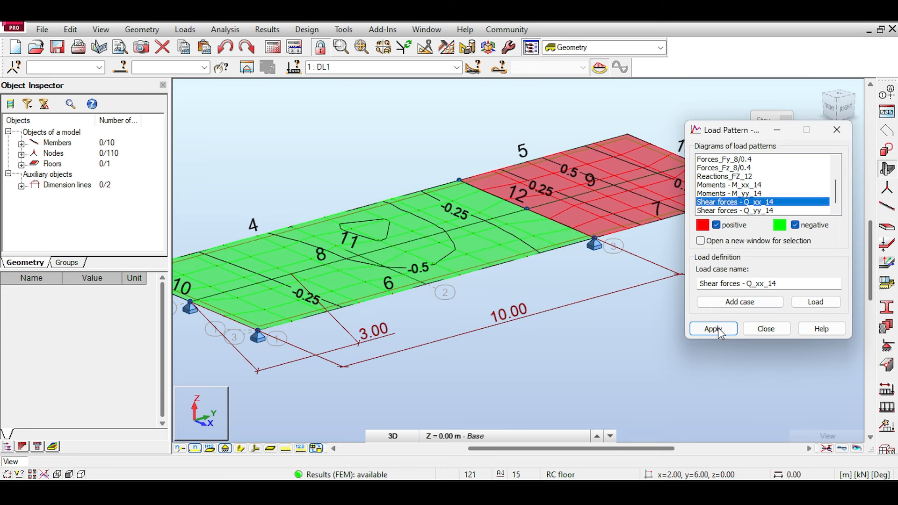
{"action": "left_click", "coordinate": [713, 329]}
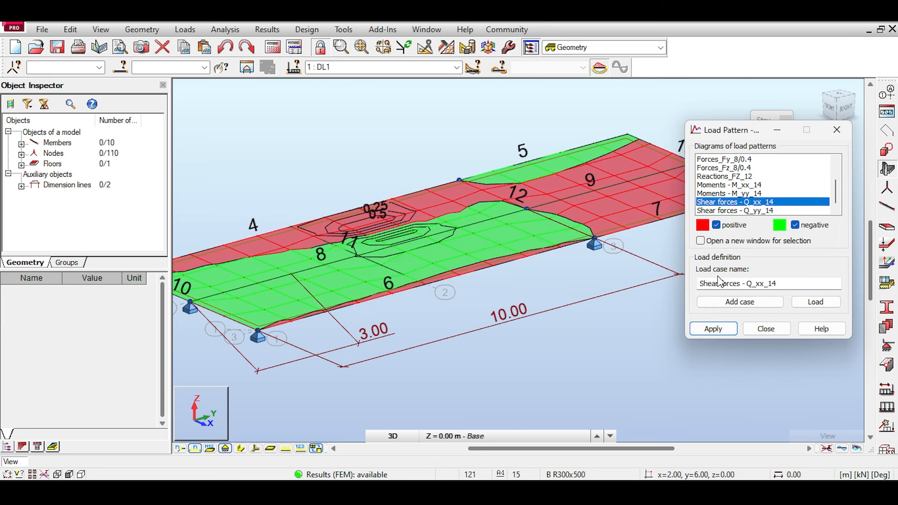
Step: Display the Shear forces - Q_yy_14 load pattern, and return to the Moments - M_xx_14 pattern
{"action": "left_click", "coordinate": [734, 210]}
{"action": "left_click", "coordinate": [713, 328]}
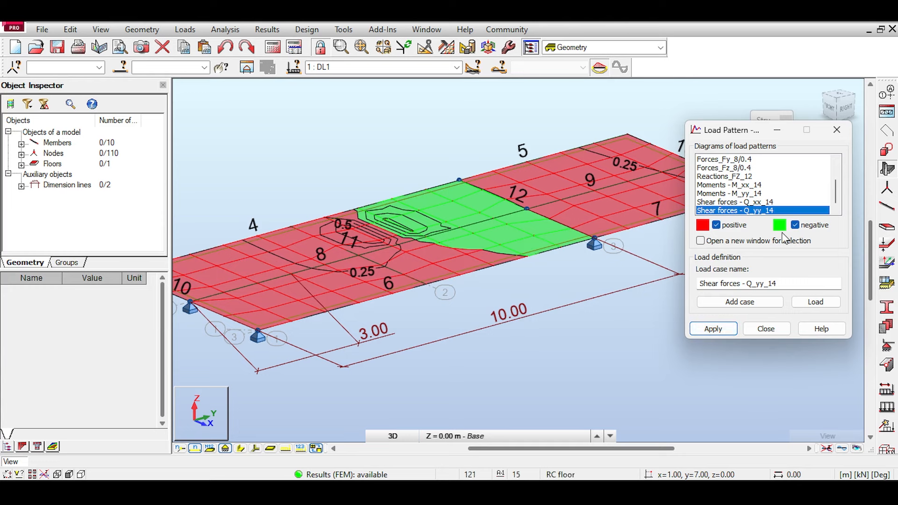
{"action": "left_click", "coordinate": [730, 185]}
{"action": "left_click", "coordinate": [721, 332]}
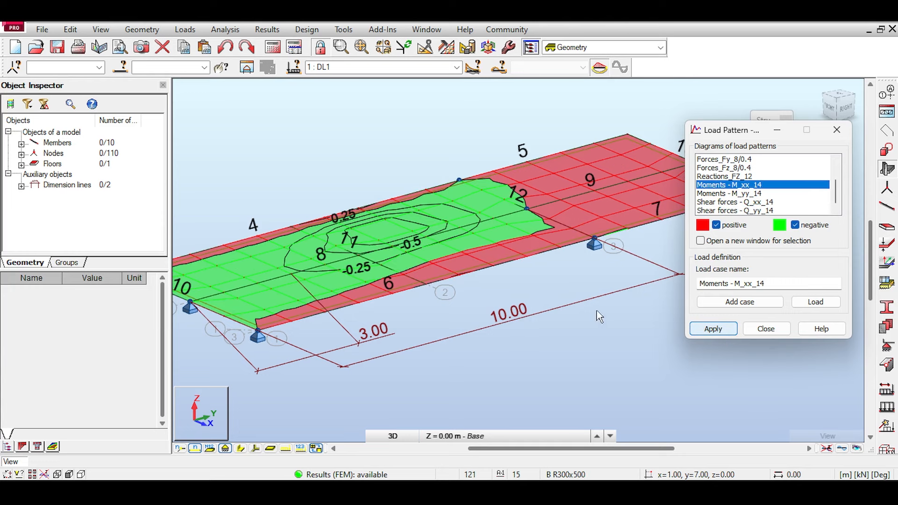
{"action": "scroll", "coordinate": [537, 229], "scroll_direction": "down", "scroll_amount": 2}
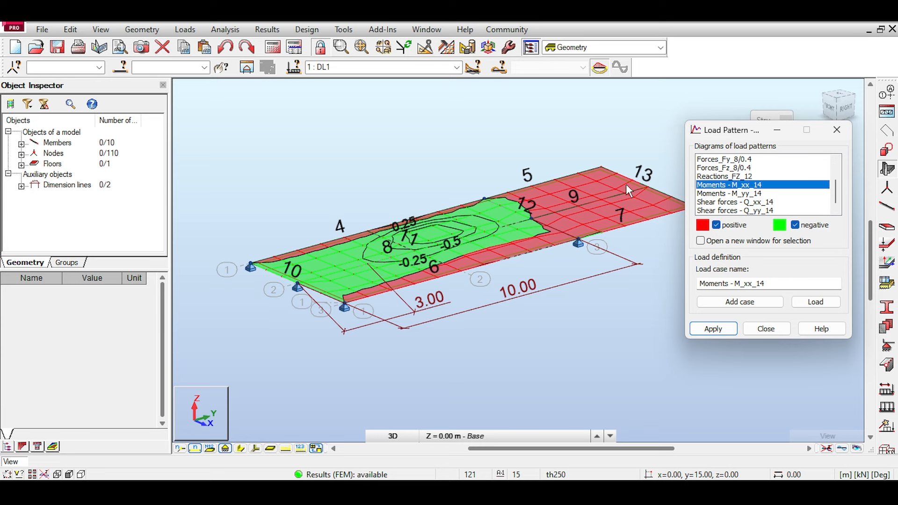
Step: Show the panel description to identify slab panel 14, and hide it again
{"action": "left_click", "coordinate": [210, 449]}
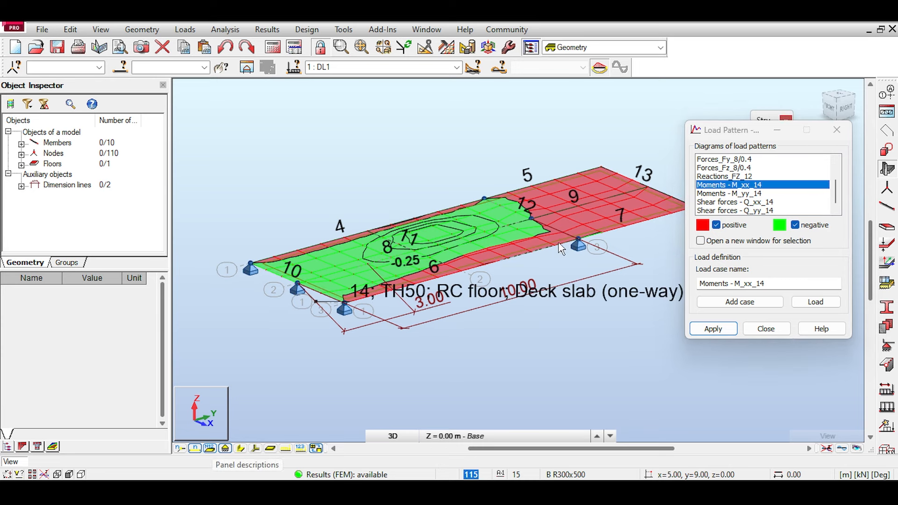
{"action": "scroll", "coordinate": [452, 290], "scroll_direction": "up", "scroll_amount": 2}
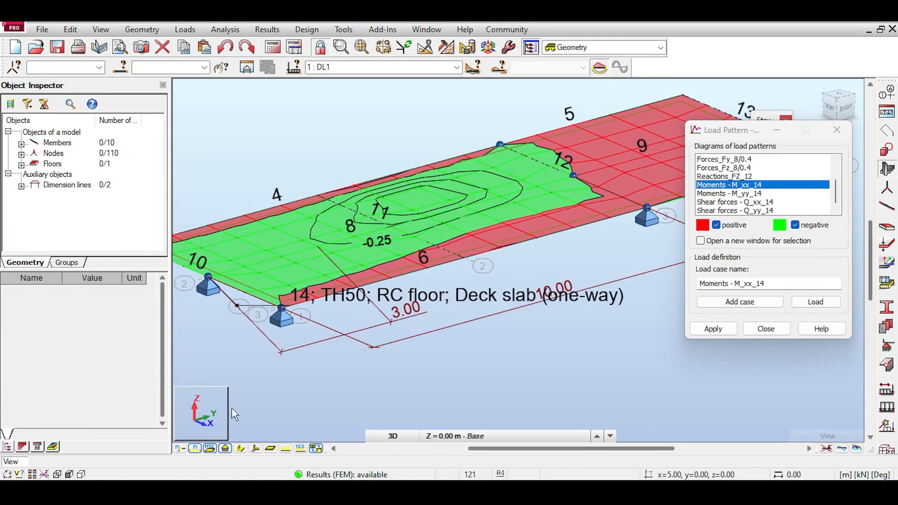
{"action": "left_click", "coordinate": [209, 450]}
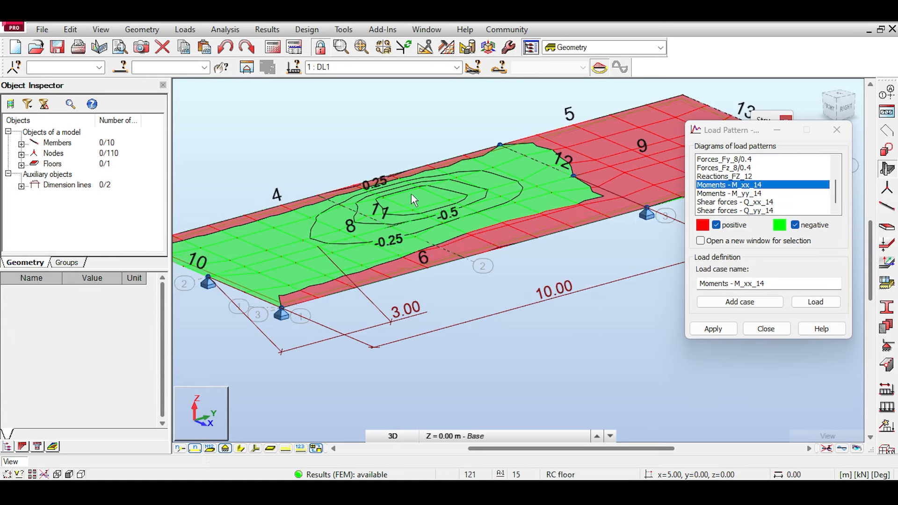
Step: Examine the negative and positive zones and contour values of the M_xx_14 load pattern over the slab's main span
{"action": "middle_click_drag", "start_coordinate": [415, 160], "coordinate": [417, 176]}
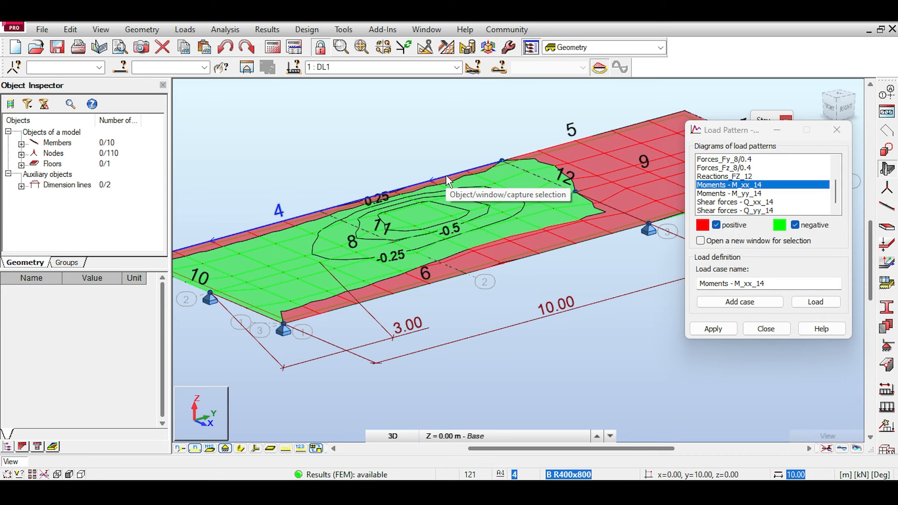
{"action": "scroll", "coordinate": [471, 173], "scroll_direction": "down", "scroll_amount": 2}
{"action": "middle_click_drag", "start_coordinate": [646, 146], "coordinate": [555, 169]}
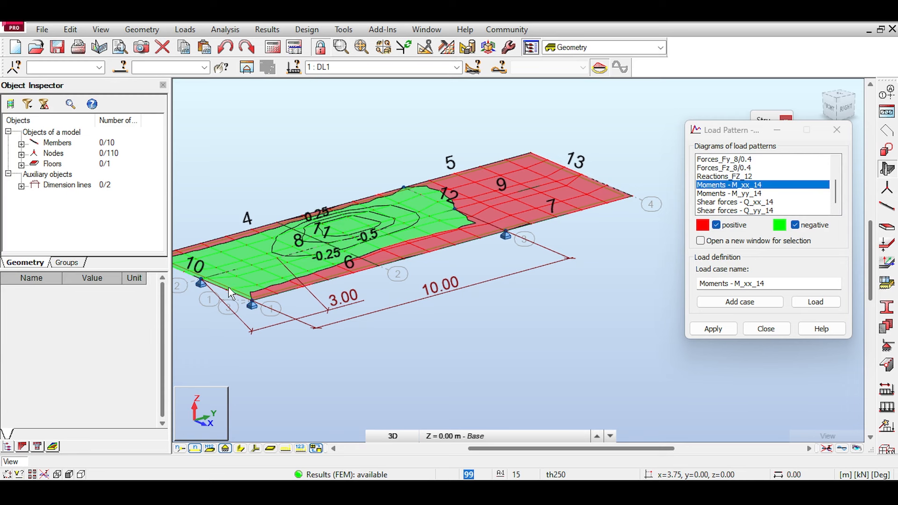
{"action": "middle_click_drag", "start_coordinate": [233, 295], "coordinate": [296, 283]}
{"action": "scroll", "coordinate": [408, 207], "scroll_direction": "up", "scroll_amount": 3}
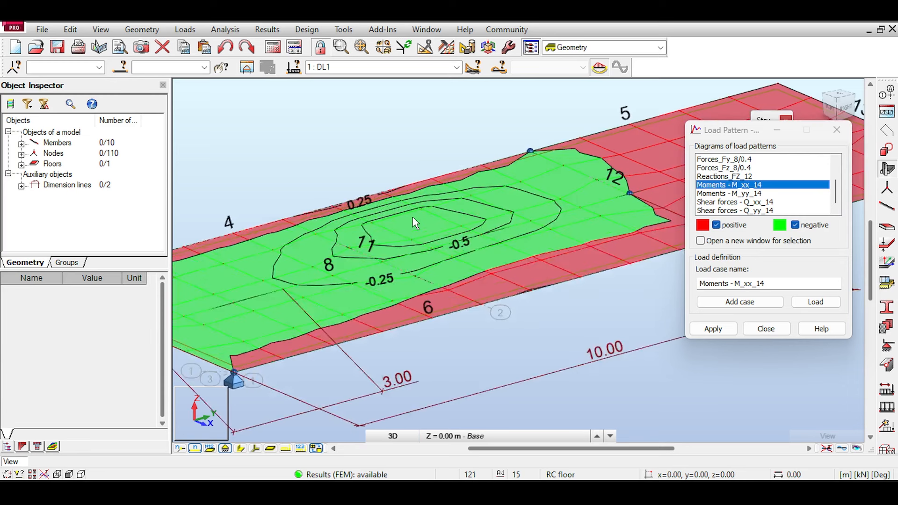
{"action": "scroll", "coordinate": [413, 223], "scroll_direction": "down", "scroll_amount": 2}
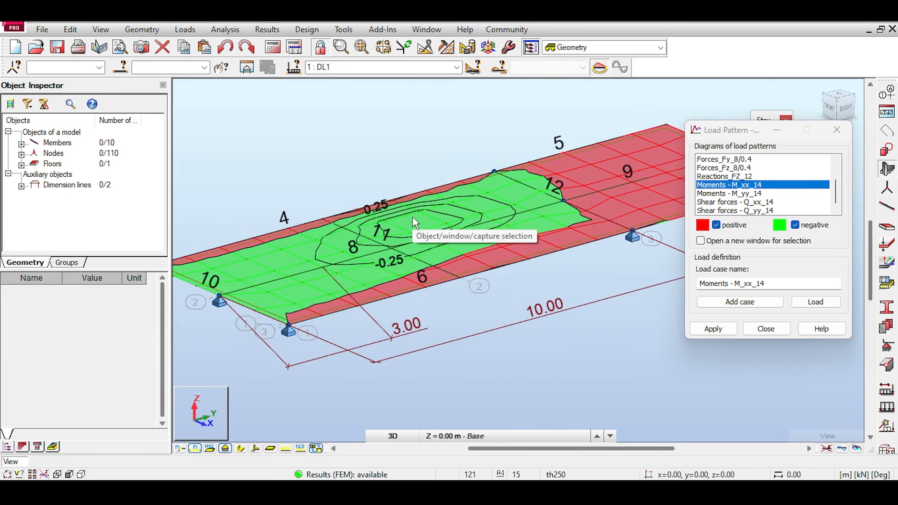
{"action": "scroll", "coordinate": [262, 304], "scroll_direction": "up", "scroll_amount": 4}
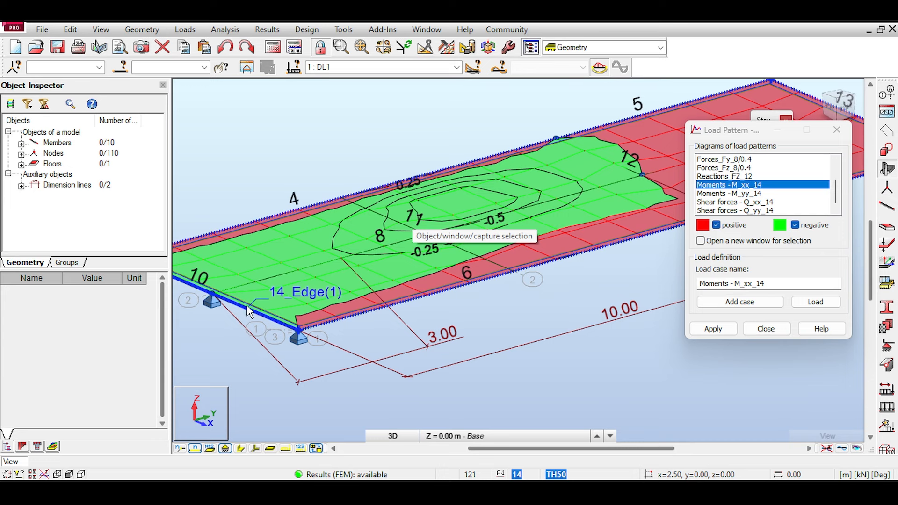
{"action": "scroll", "coordinate": [444, 296], "scroll_direction": "down", "scroll_amount": 1}
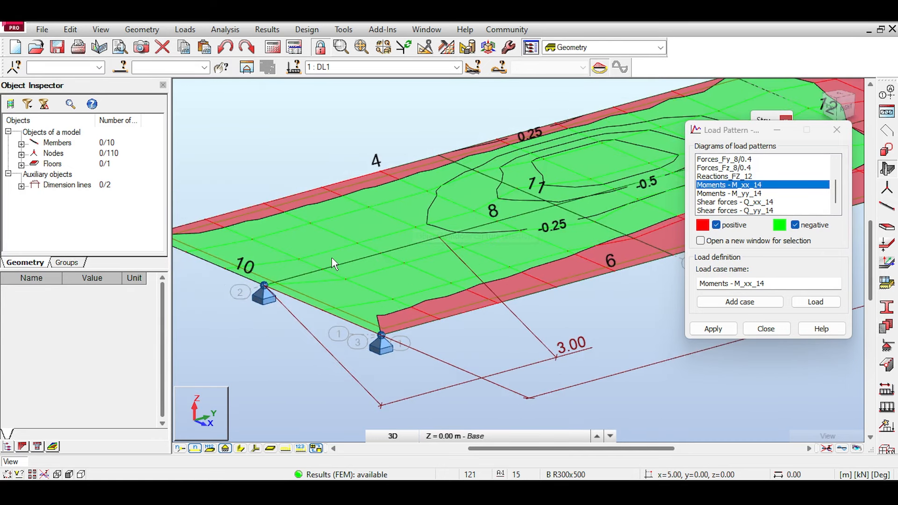
Step: Examine the M_xx_14 load pattern at the slab's far end beyond beam 12, compared with the closed contours near mid-span
{"action": "middle_click_drag", "start_coordinate": [420, 224], "coordinate": [353, 252]}
{"action": "middle_click_drag", "start_coordinate": [643, 142], "coordinate": [463, 222]}
{"action": "middle_click_drag", "start_coordinate": [674, 126], "coordinate": [388, 224]}
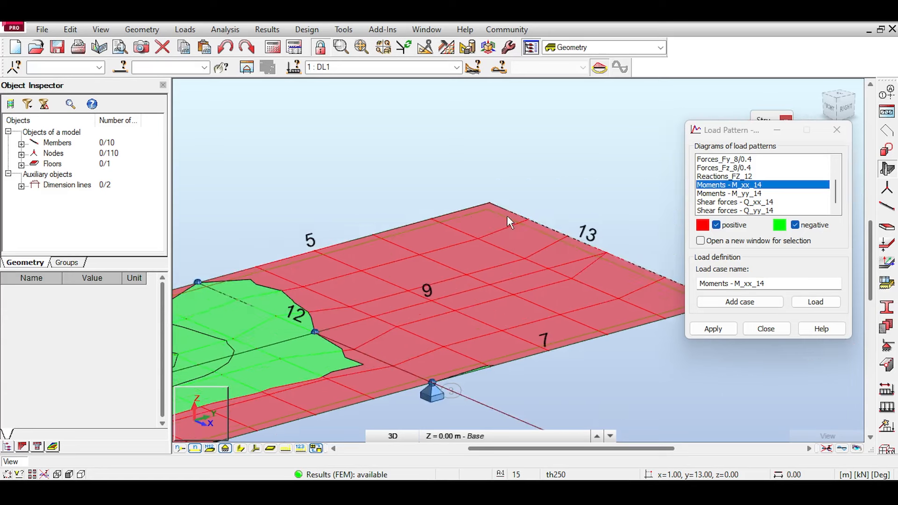
{"action": "scroll", "coordinate": [502, 213], "scroll_direction": "up", "scroll_amount": 2}
{"action": "scroll", "coordinate": [490, 216], "scroll_direction": "up", "scroll_amount": 1}
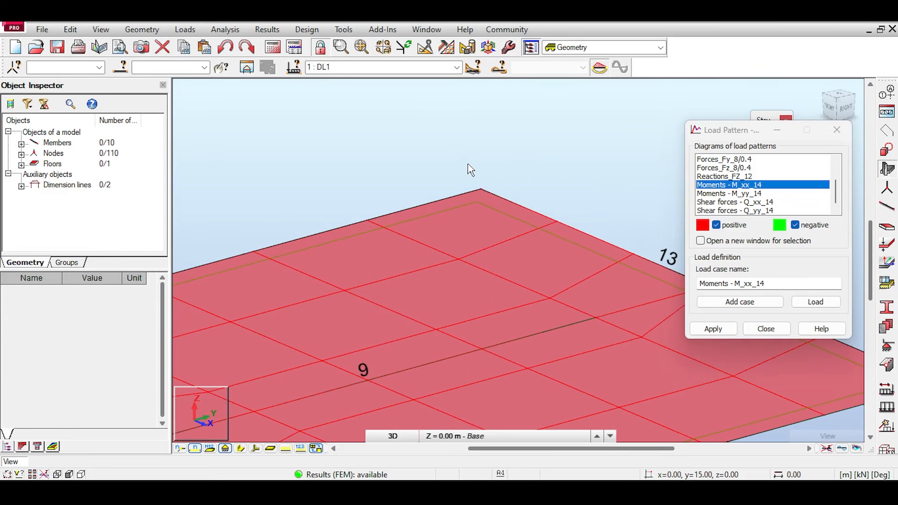
{"action": "scroll", "coordinate": [496, 229], "scroll_direction": "down", "scroll_amount": 3}
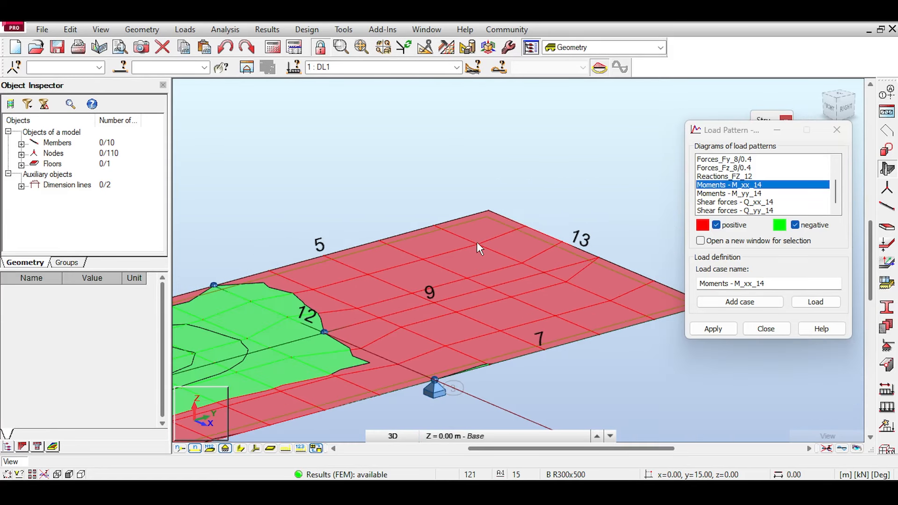
{"action": "middle_click_drag", "start_coordinate": [201, 346], "coordinate": [323, 324]}
{"action": "scroll", "coordinate": [314, 328], "scroll_direction": "up", "scroll_amount": 3}
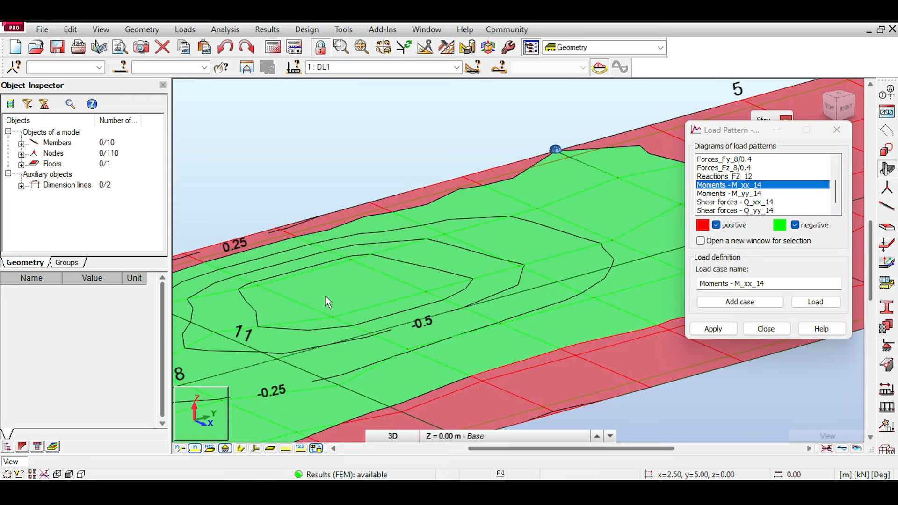
{"action": "scroll", "coordinate": [354, 279], "scroll_direction": "down", "scroll_amount": 3}
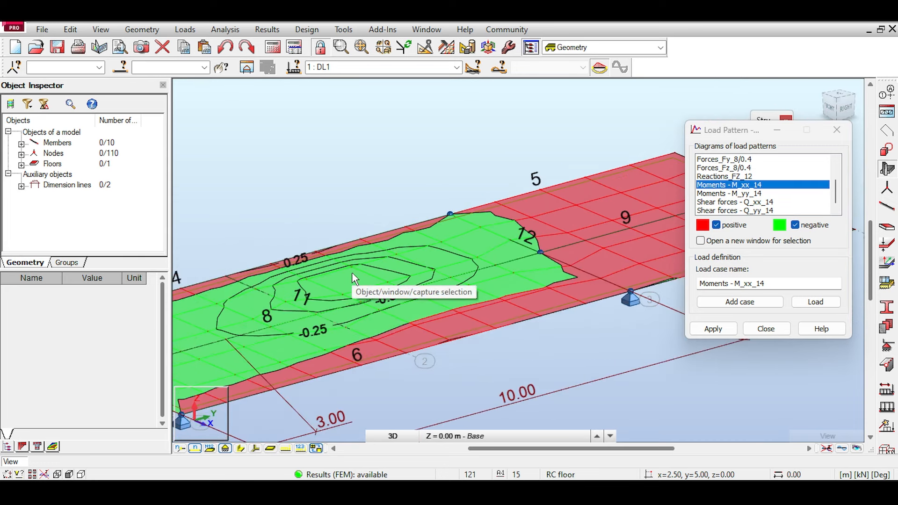
{"action": "scroll", "coordinate": [354, 279], "scroll_direction": "down", "scroll_amount": 2}
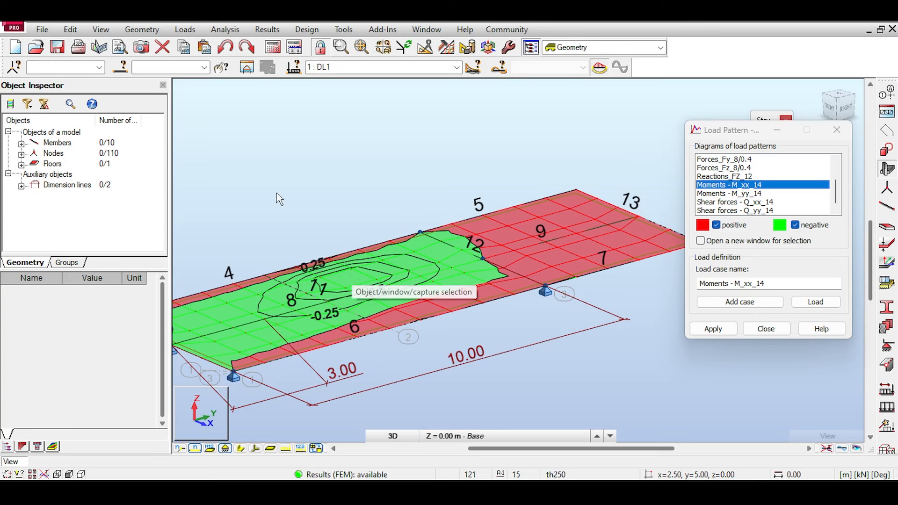
Step: Turn on the display of finite element numbers for the slab panel, keeping the display settings clear of the slab
{"action": "right_click", "coordinate": [203, 155]}
{"action": "left_click", "coordinate": [251, 294]}
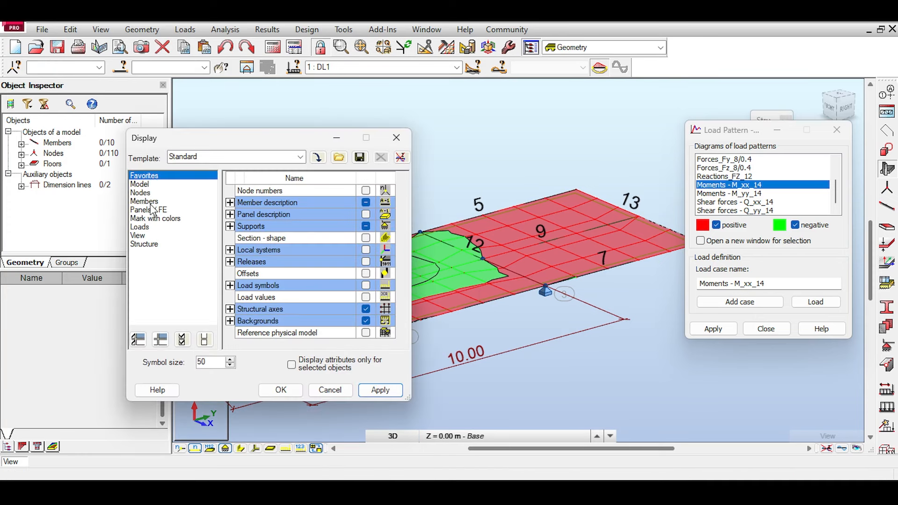
{"action": "left_click", "coordinate": [151, 210]}
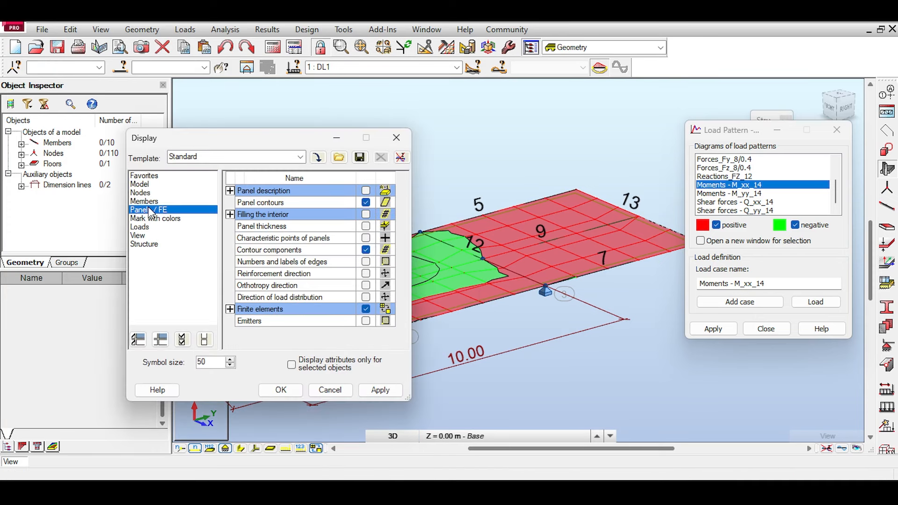
{"action": "left_click", "coordinate": [230, 309]}
{"action": "scroll", "coordinate": [229, 310], "scroll_direction": "down", "scroll_amount": 1}
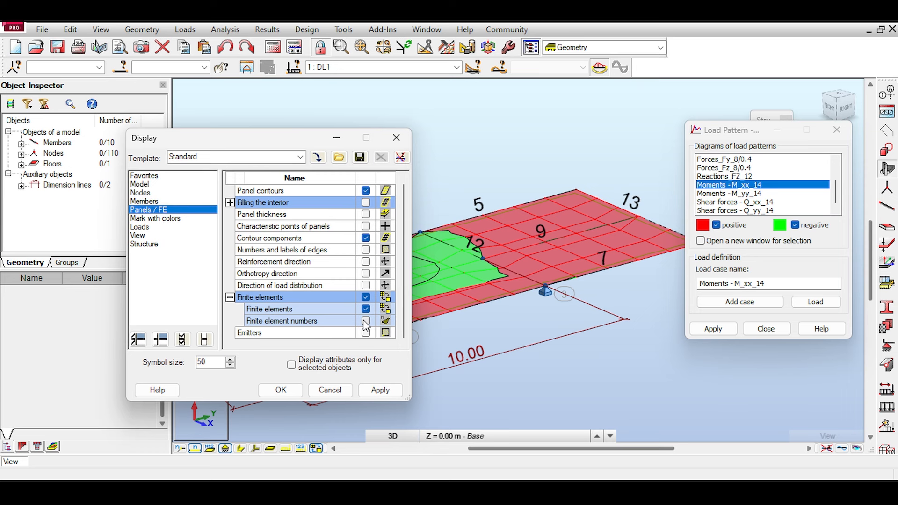
{"action": "left_click", "coordinate": [365, 321]}
{"action": "left_click", "coordinate": [380, 390]}
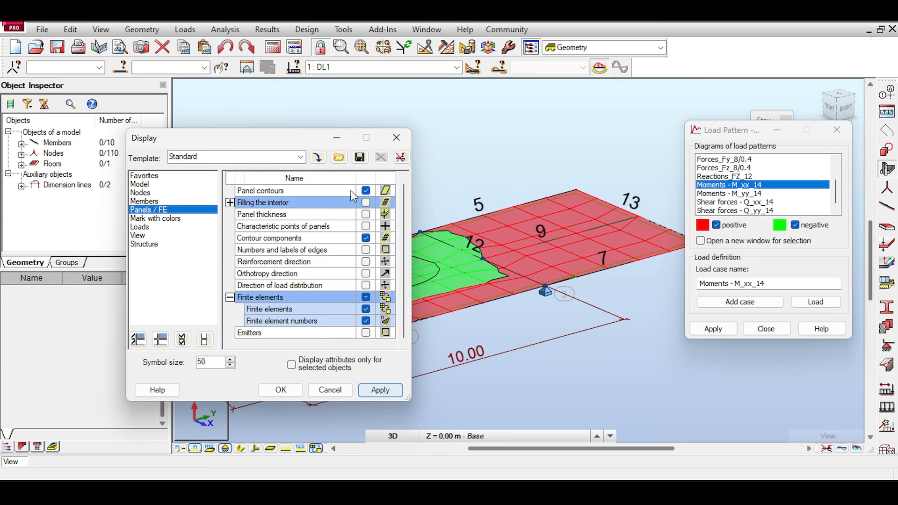
{"action": "left_click_drag", "start_coordinate": [266, 138], "coordinate": [719, 187]}
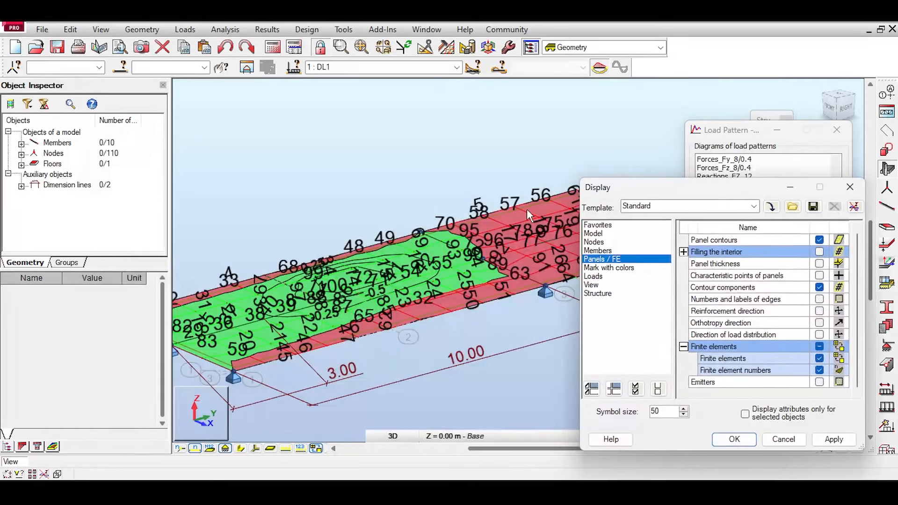
Step: Locate finite element 14 within the M_xx_14 contours and compare it with its neighbouring elements, closing the display settings at the end
{"action": "scroll", "coordinate": [349, 279], "scroll_direction": "up", "scroll_amount": 5}
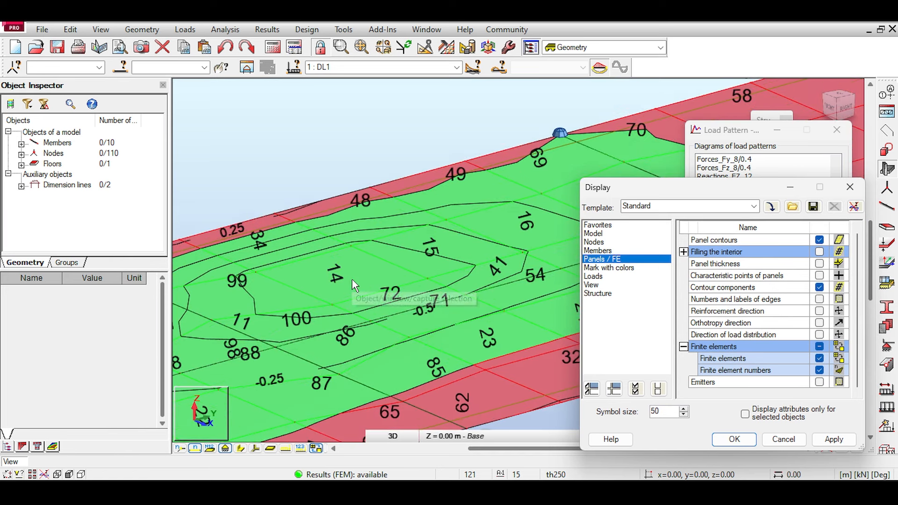
{"action": "scroll", "coordinate": [354, 285], "scroll_direction": "up", "scroll_amount": 2}
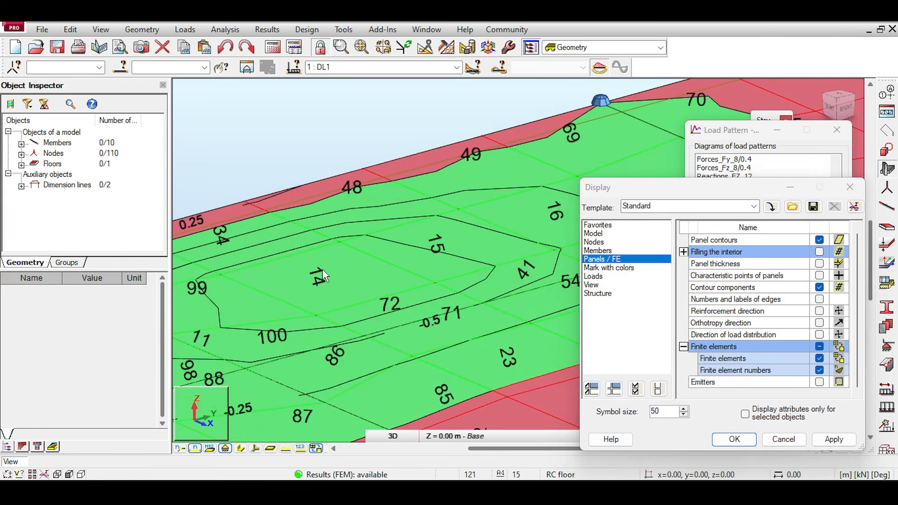
{"action": "scroll", "coordinate": [328, 290], "scroll_direction": "up", "scroll_amount": 3}
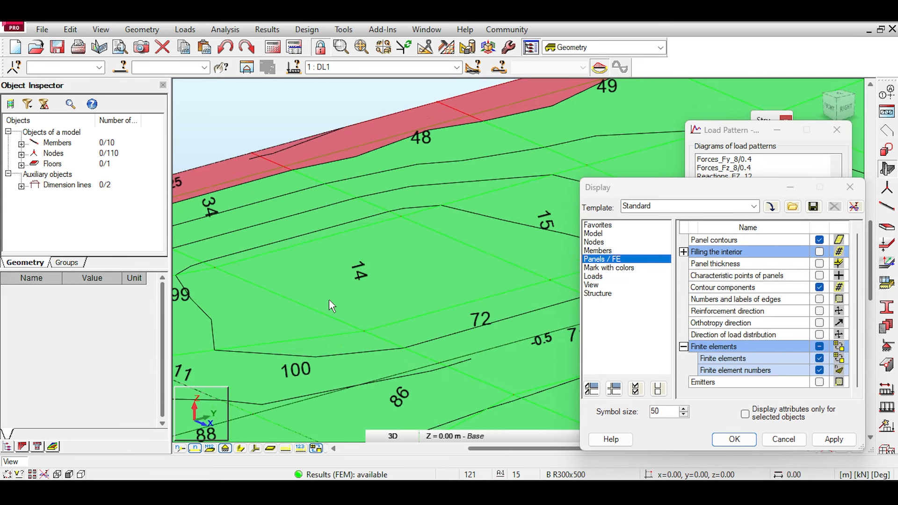
{"action": "scroll", "coordinate": [329, 299], "scroll_direction": "down", "scroll_amount": 3}
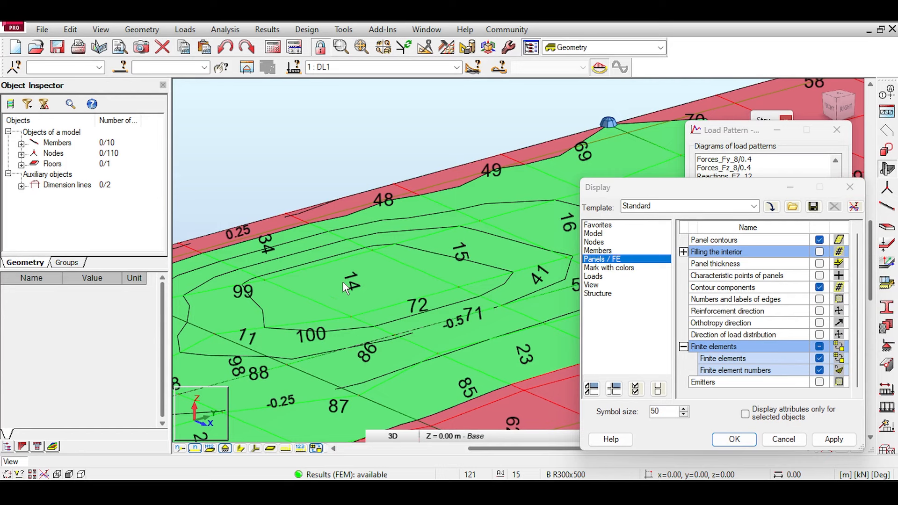
{"action": "scroll", "coordinate": [347, 287], "scroll_direction": "down", "scroll_amount": 2}
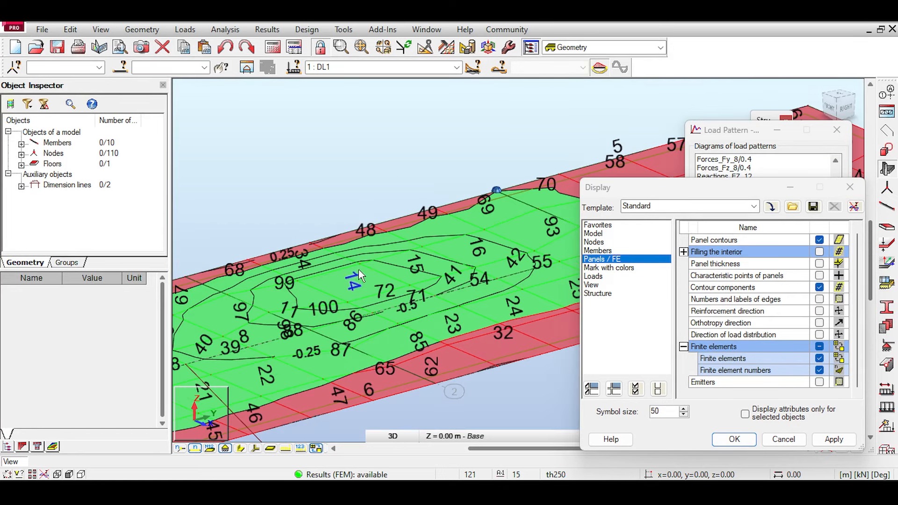
{"action": "scroll", "coordinate": [348, 286], "scroll_direction": "down", "scroll_amount": 1}
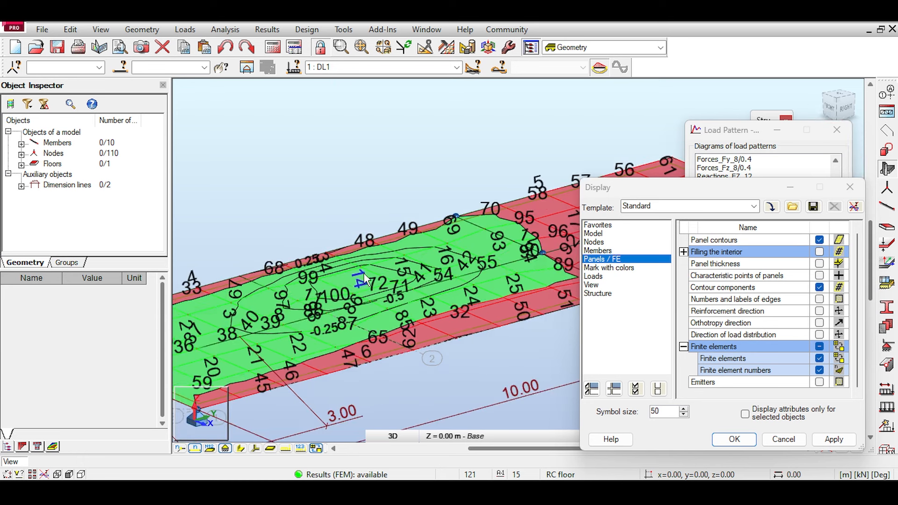
{"action": "scroll", "coordinate": [344, 269], "scroll_direction": "up", "scroll_amount": 2}
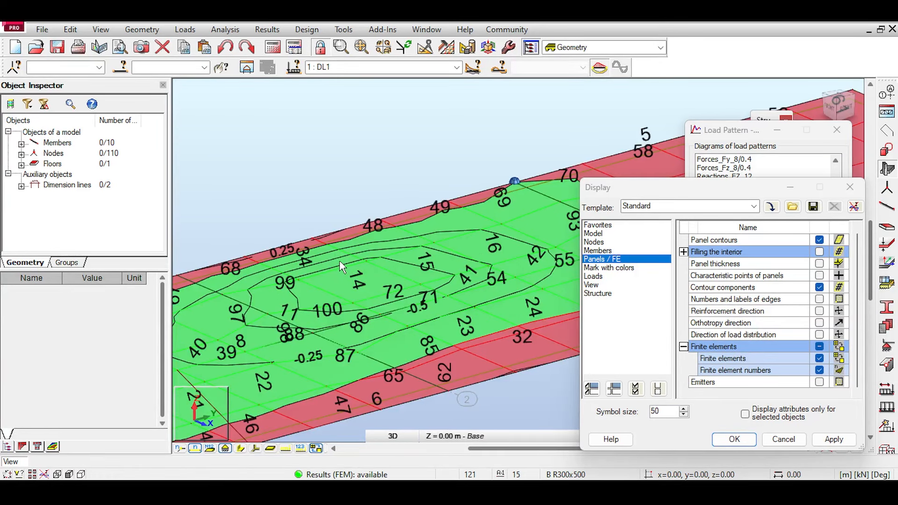
{"action": "scroll", "coordinate": [343, 267], "scroll_direction": "down", "scroll_amount": 1}
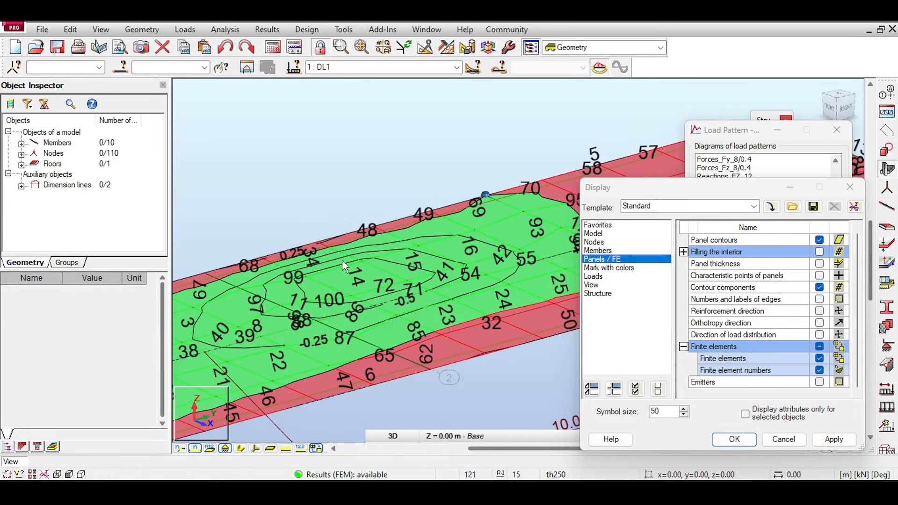
{"action": "left_click", "coordinate": [850, 187]}
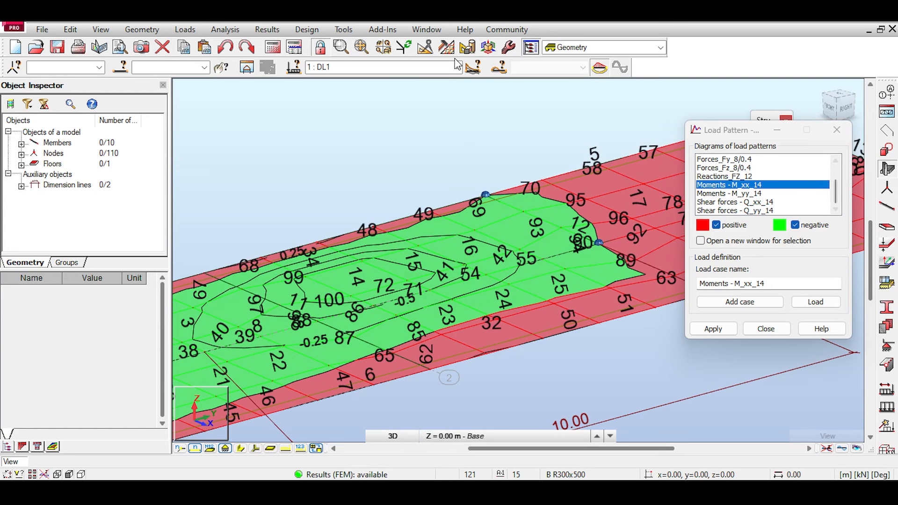
Step: Look at the FE mesh generation options, dismiss them, and review the M_xx_14 load pattern over the whole numbered slab mesh
{"action": "left_click", "coordinate": [447, 46]}
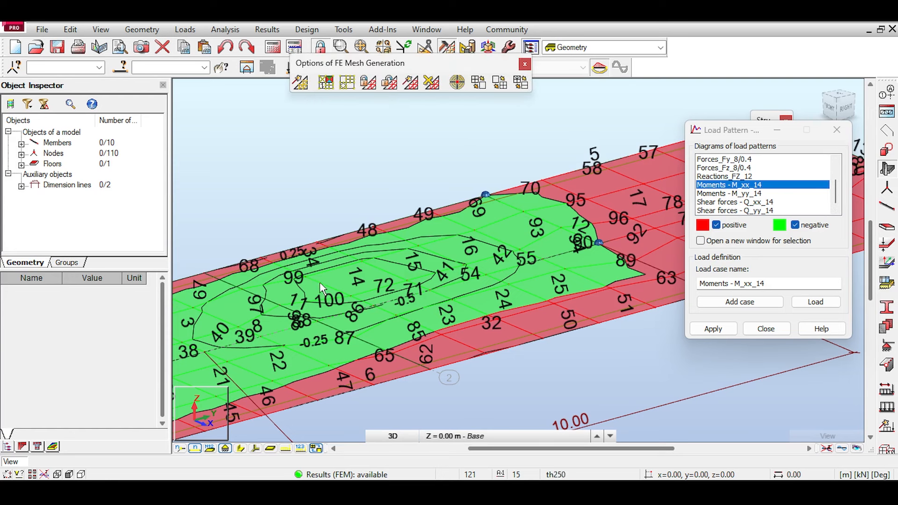
{"action": "left_click", "coordinate": [528, 63]}
{"action": "scroll", "coordinate": [520, 260], "scroll_direction": "down", "scroll_amount": 3}
{"action": "middle_click_drag", "start_coordinate": [540, 157], "coordinate": [519, 167]}
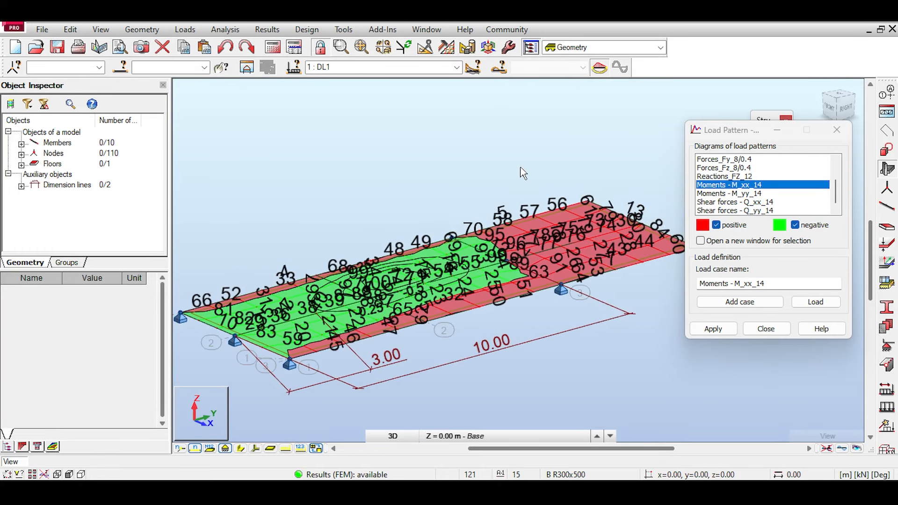
{"action": "scroll", "coordinate": [445, 263], "scroll_direction": "up", "scroll_amount": 2}
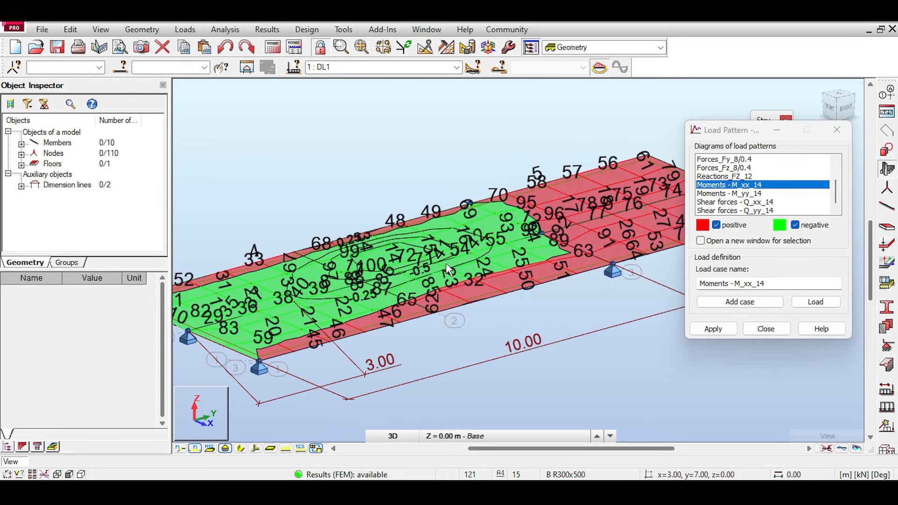
{"action": "middle_click_drag", "start_coordinate": [328, 206], "coordinate": [386, 180]}
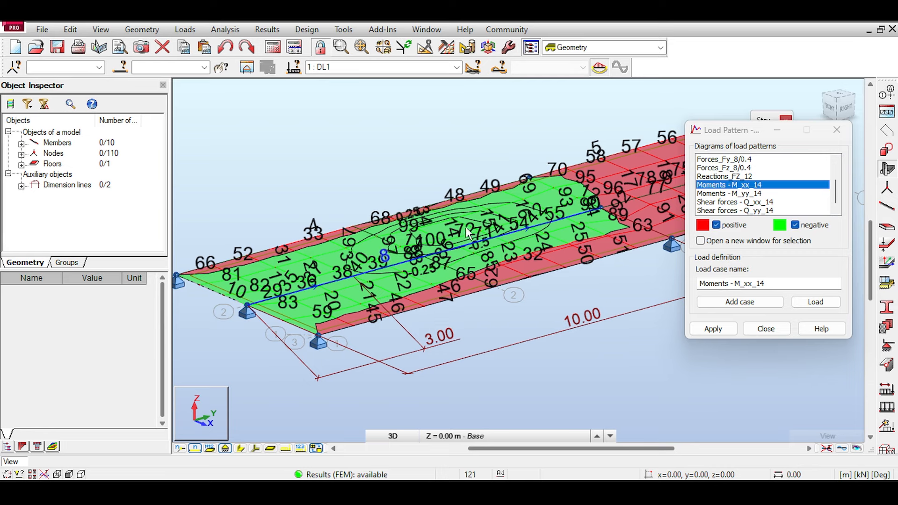
{"action": "scroll", "coordinate": [456, 261], "scroll_direction": "down", "scroll_amount": 3}
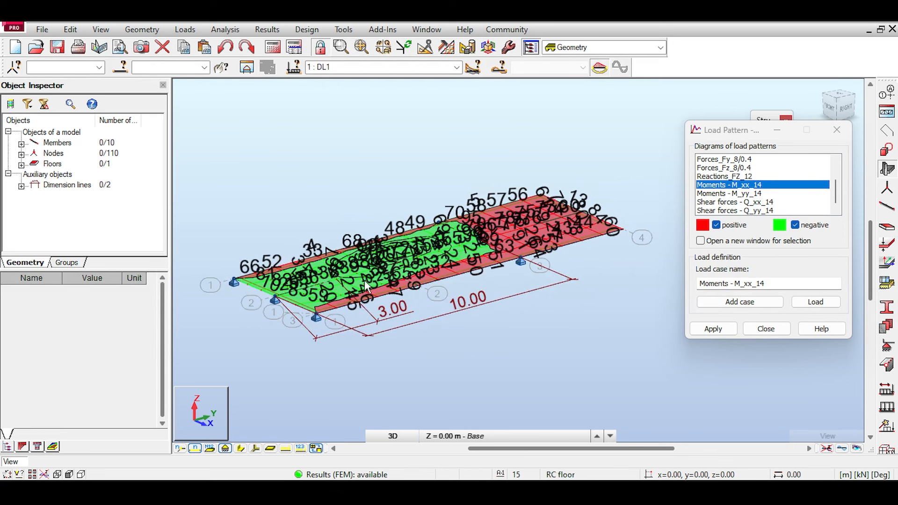
{"action": "scroll", "coordinate": [443, 270], "scroll_direction": "up", "scroll_amount": 2}
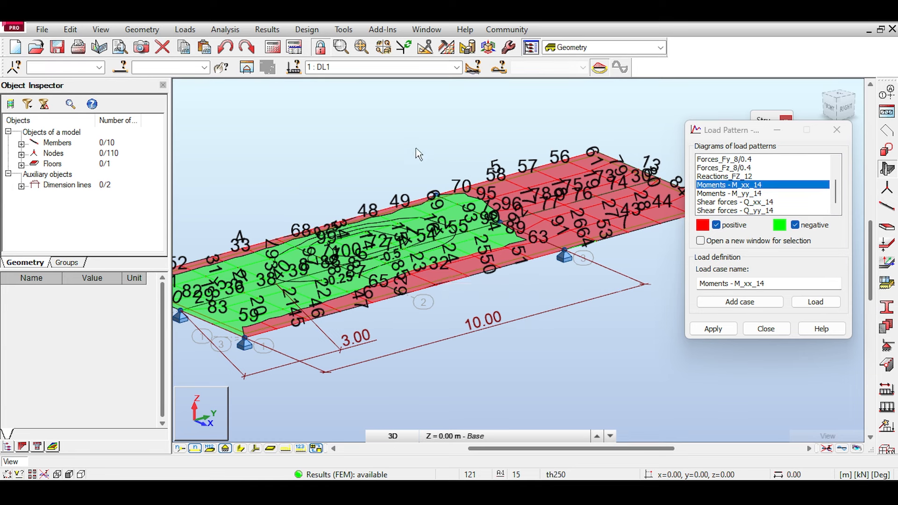
{"action": "scroll", "coordinate": [416, 149], "scroll_direction": "down", "scroll_amount": 3}
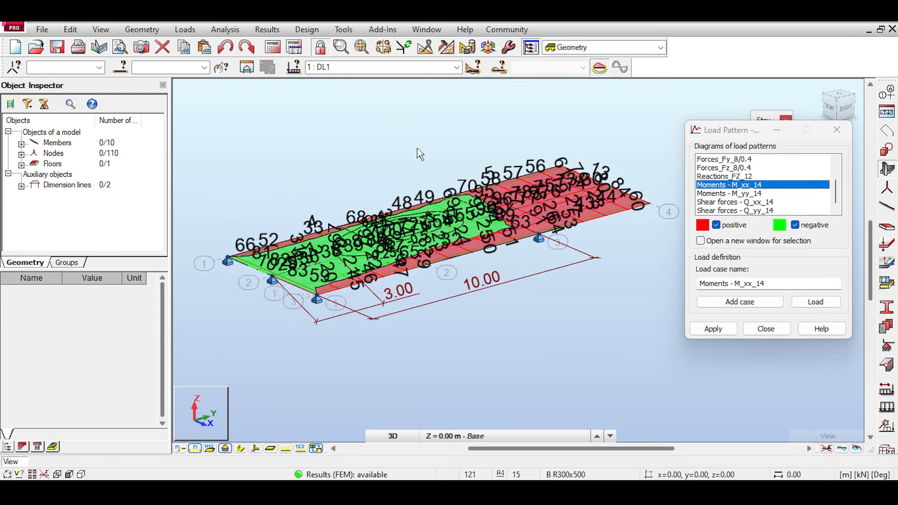
{"action": "scroll", "coordinate": [433, 144], "scroll_direction": "up", "scroll_amount": 1}
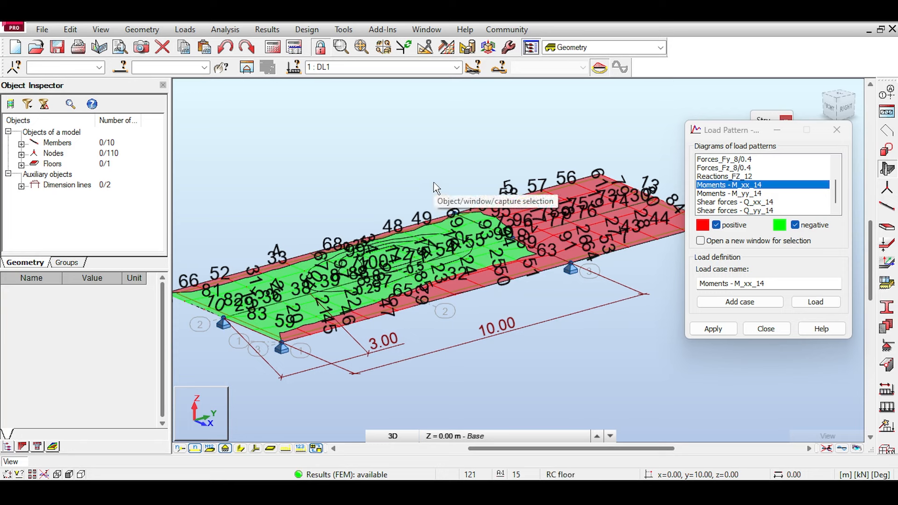
{"action": "scroll", "coordinate": [435, 187], "scroll_direction": "down", "scroll_amount": 2}
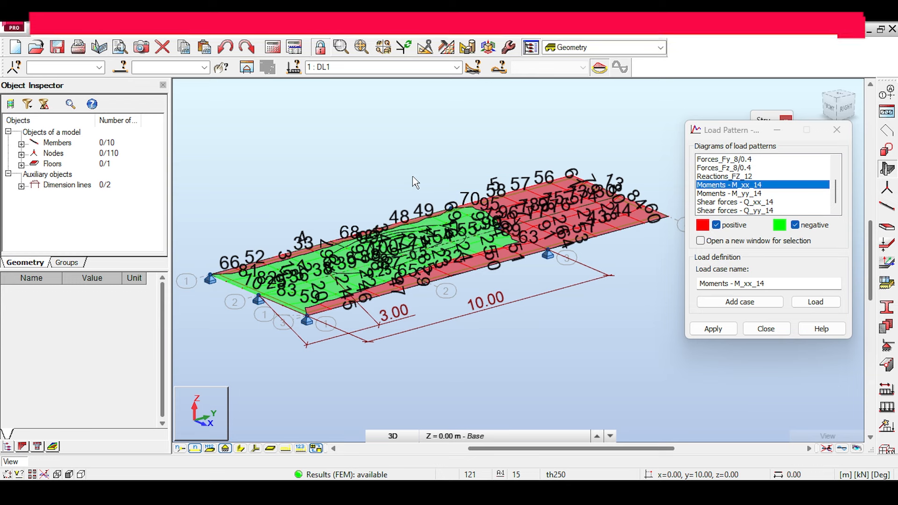